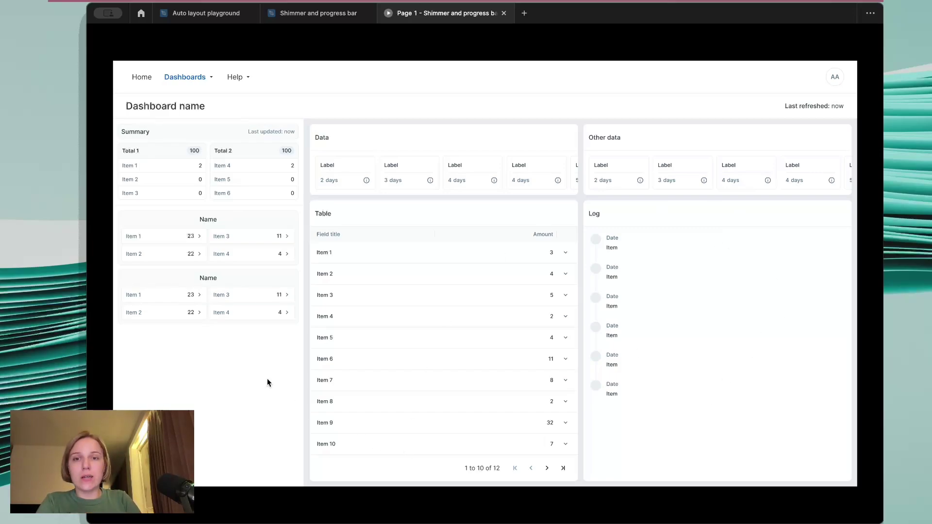
- Restart the prototype to replay the shimmer loading state and blue progress bars
mouse_move(362, 48)
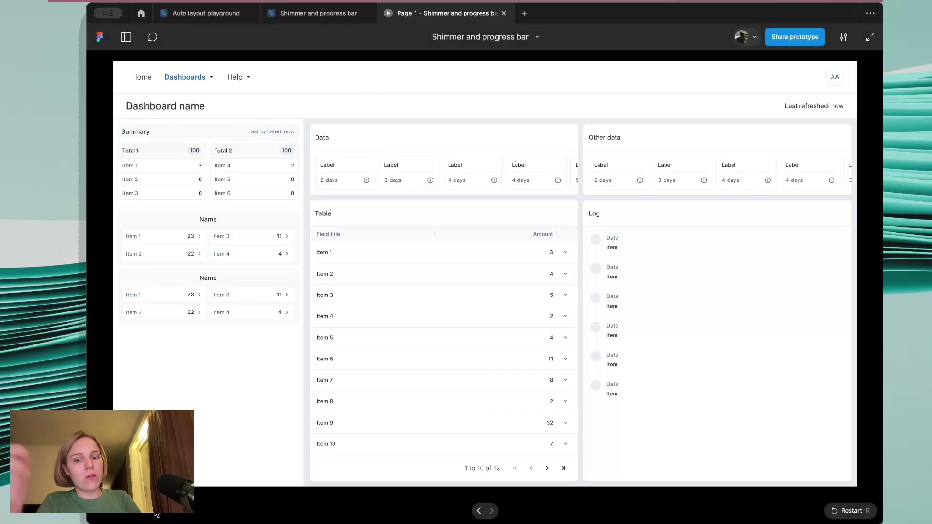
key("r")
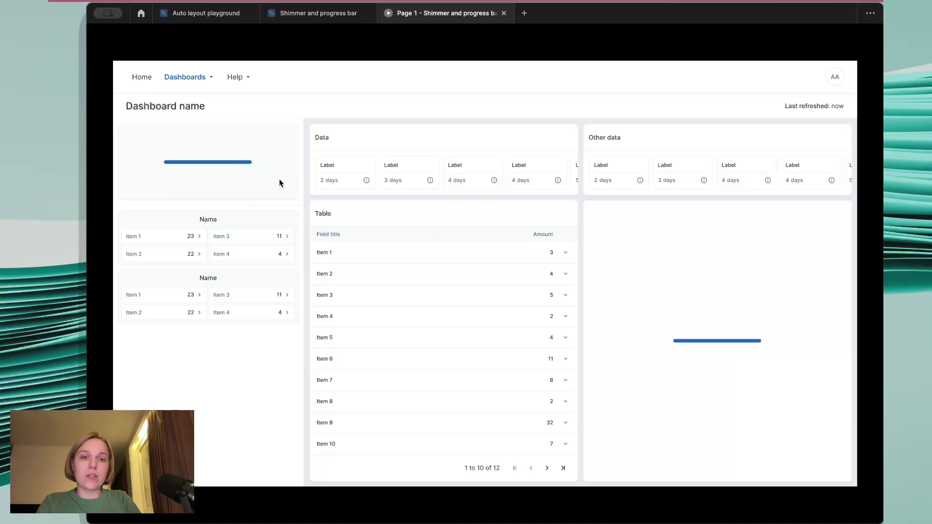
- Back in the design file, Alt-drag a copy of the Dashboard frame above the original
key("super+w")
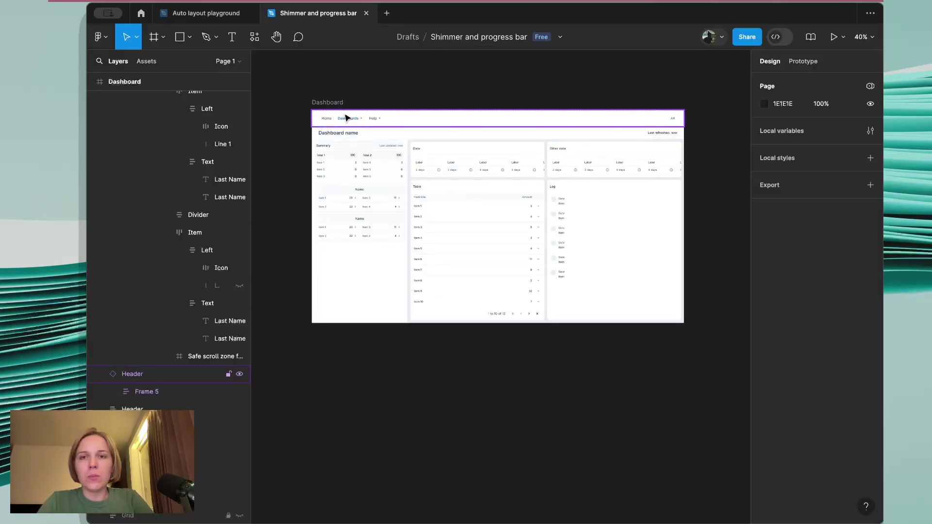
left_click(345, 118)
scroll(330, 257, "up", 5)
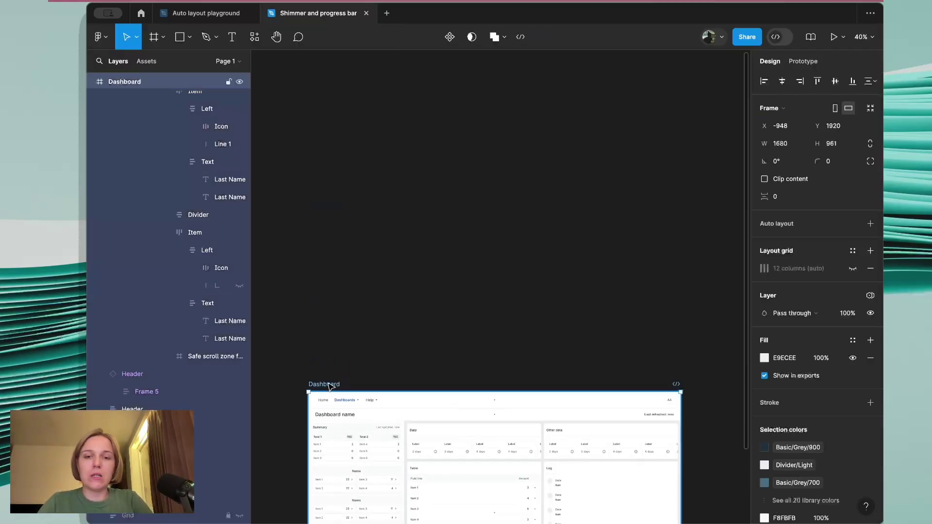
left_click_drag(323, 384, 326, 47)
- Pan and zoom around the canvas to inspect the duplicated Dashboard frame
scroll(355, 249, "up", 3)
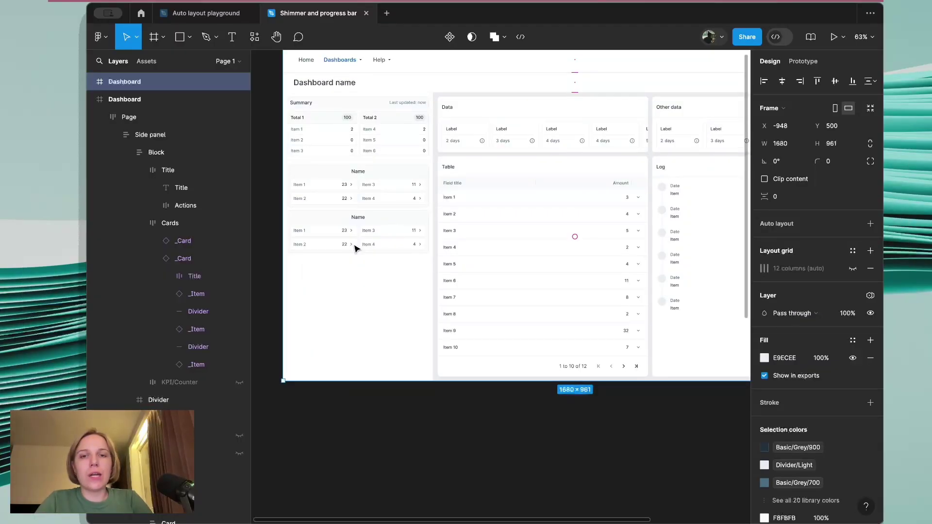
scroll(355, 248, "right", 2)
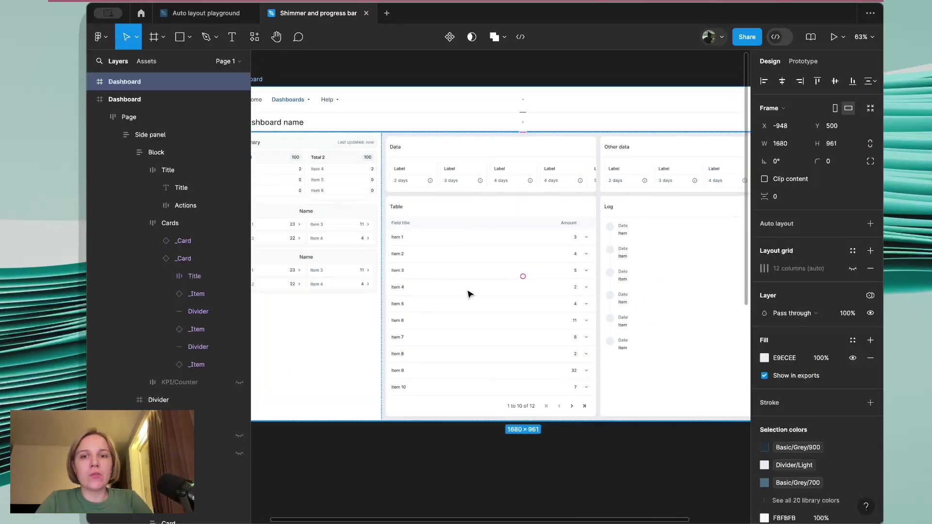
scroll(469, 294, "up", 3)
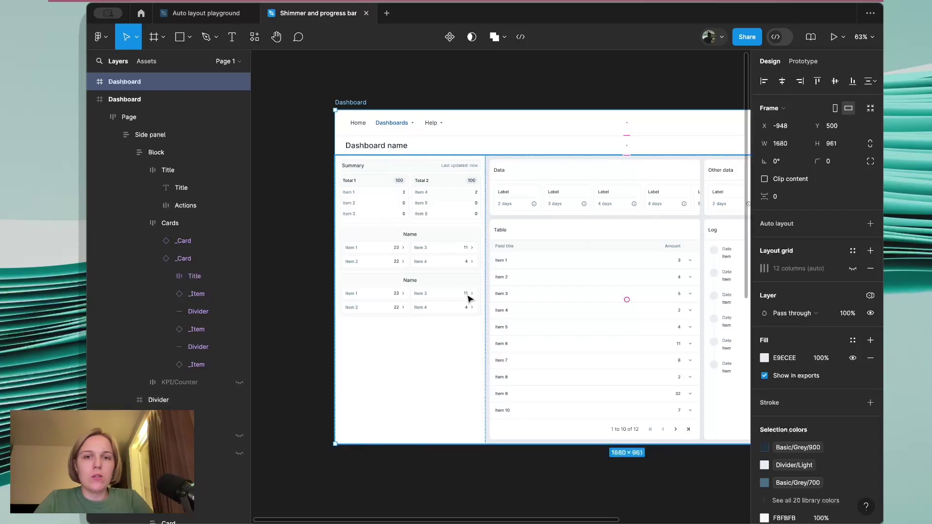
scroll(469, 294, "up", 4)
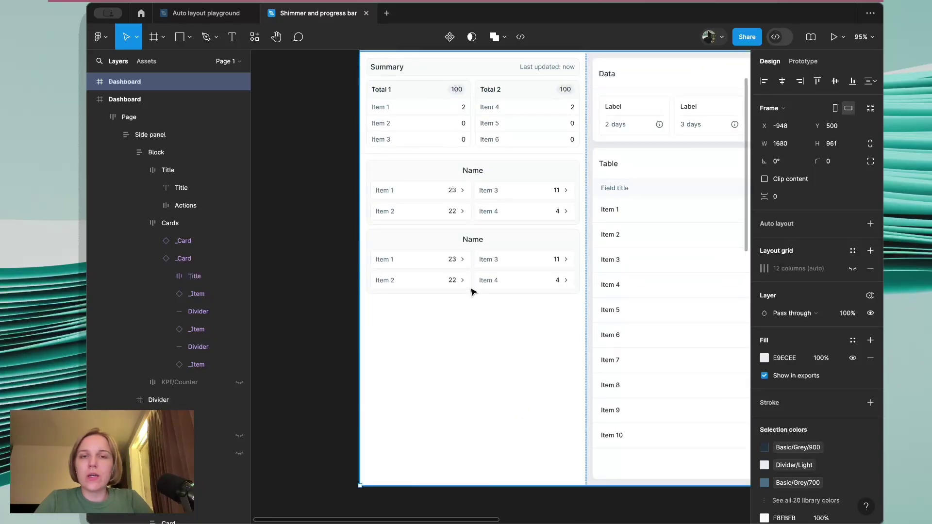
scroll(469, 294, "up", 2)
scroll(469, 294, "right", 2)
scroll(424, 350, "down", 2)
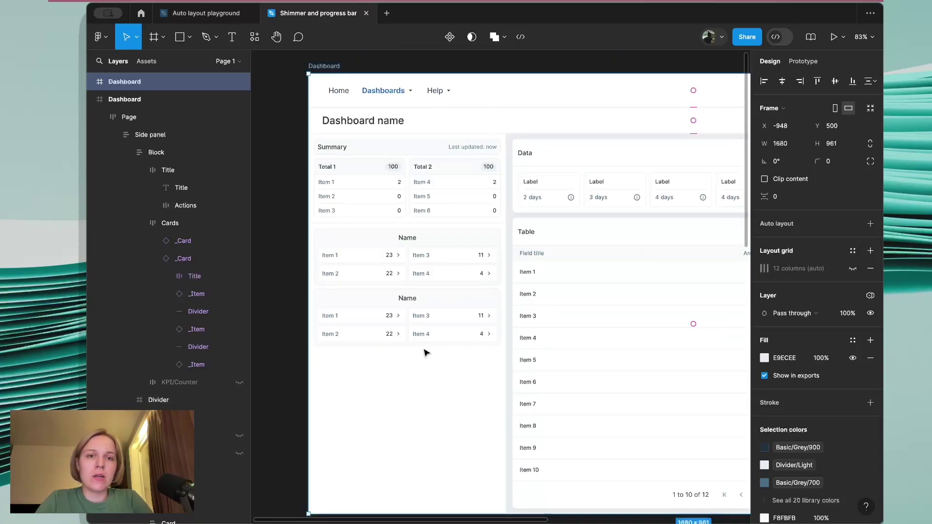
scroll(462, 348, "right", 4)
scroll(461, 383, "left", 4)
scroll(462, 383, "up", 1)
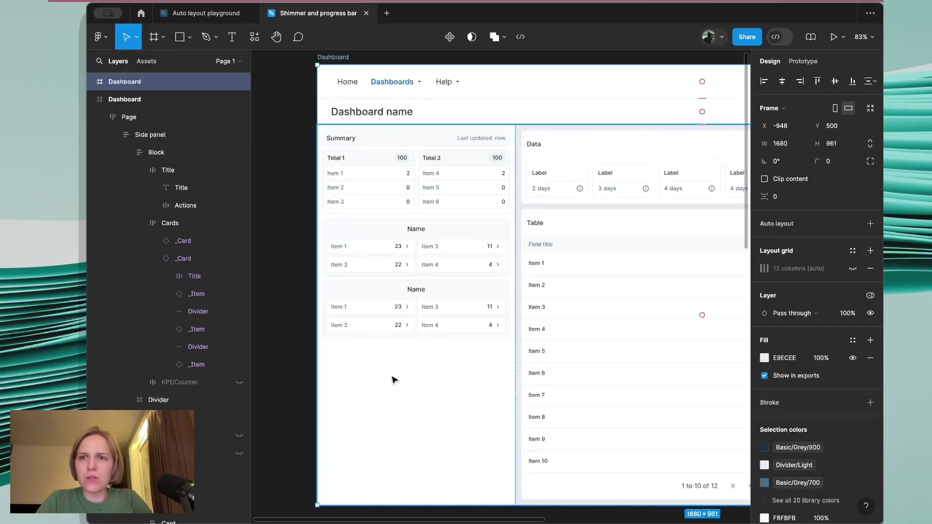
- Draw a new rectangle below the Name cards in the side panel
left_click(181, 43)
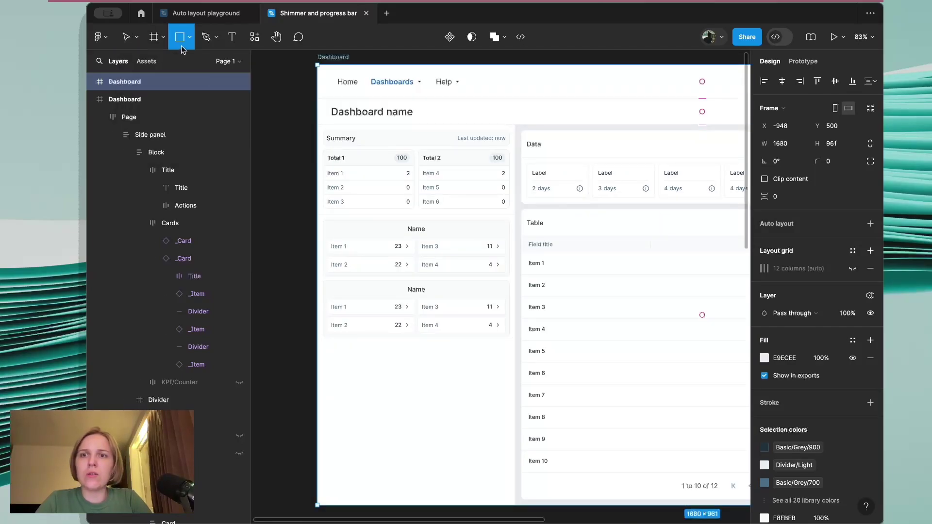
left_click(190, 39)
left_click(359, 377)
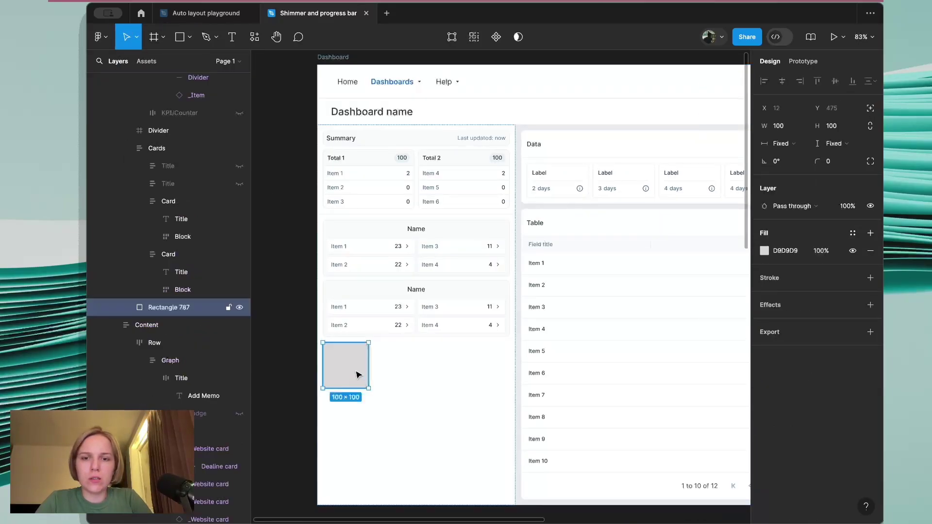
scroll(403, 244, "down", 1)
scroll(402, 244, "left", 1)
- Match the Name card size by giving the rectangle W 408 and H 124
left_click(403, 244)
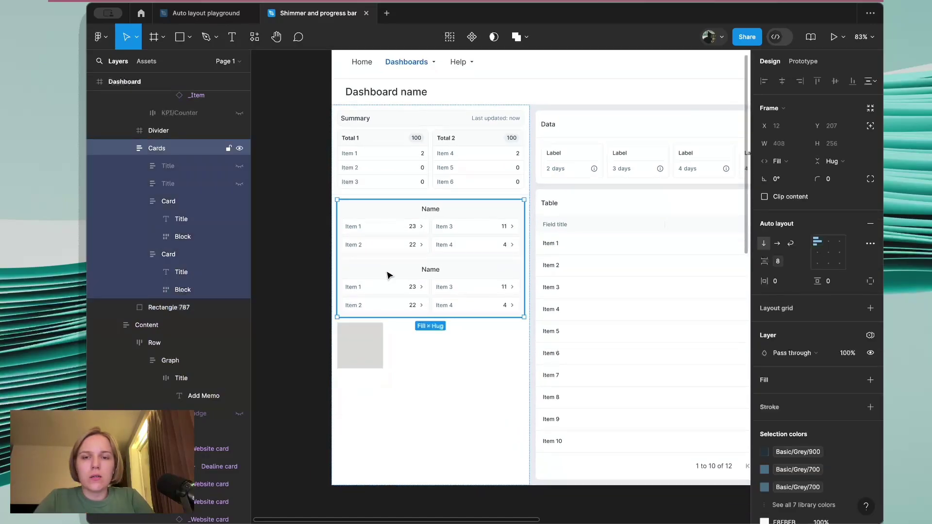
left_click(389, 273)
scroll(389, 273, "up", 3)
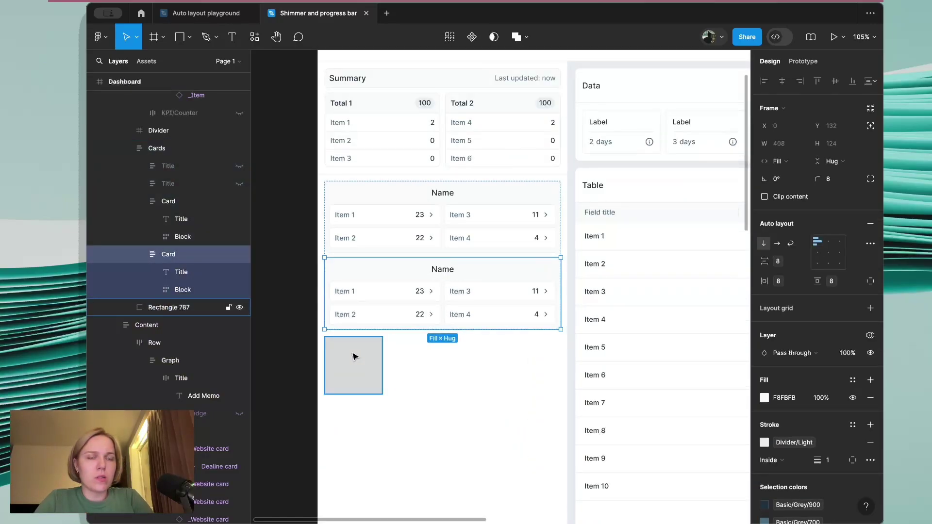
left_click(353, 357)
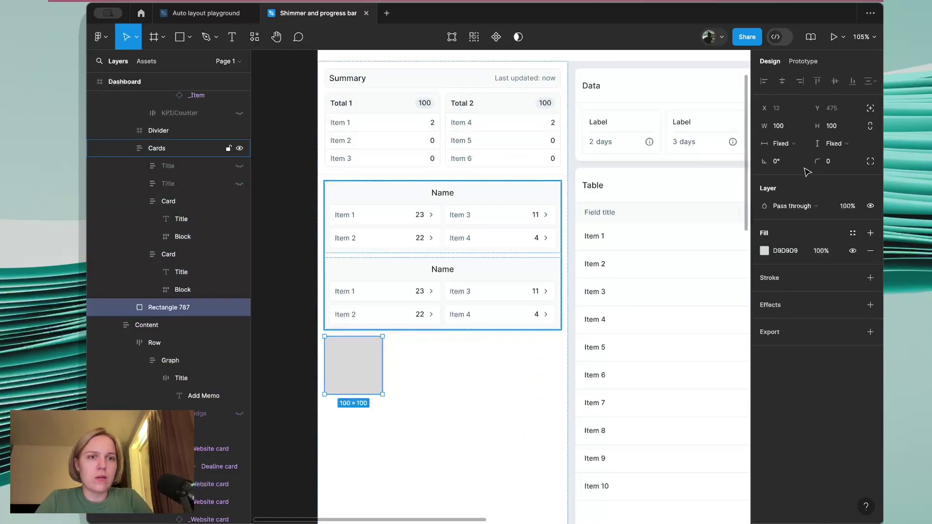
left_click(782, 129)
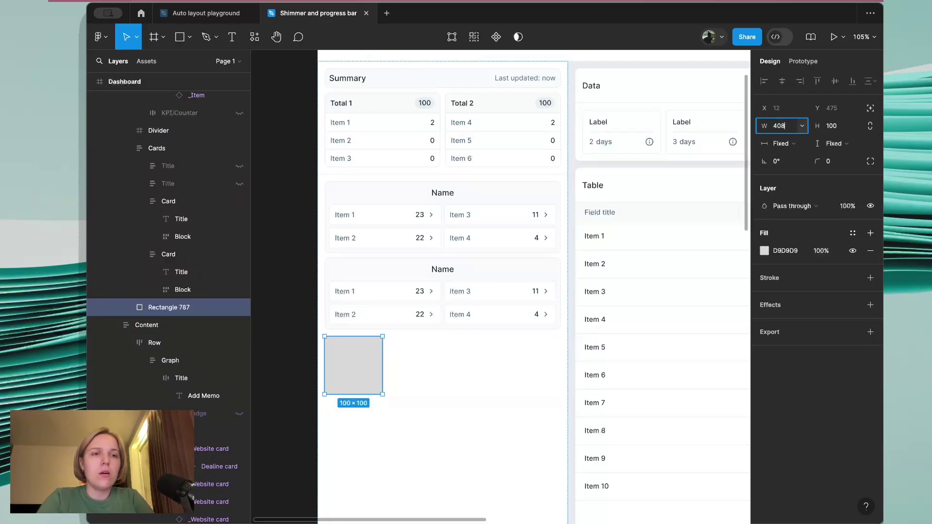
left_click(443, 289)
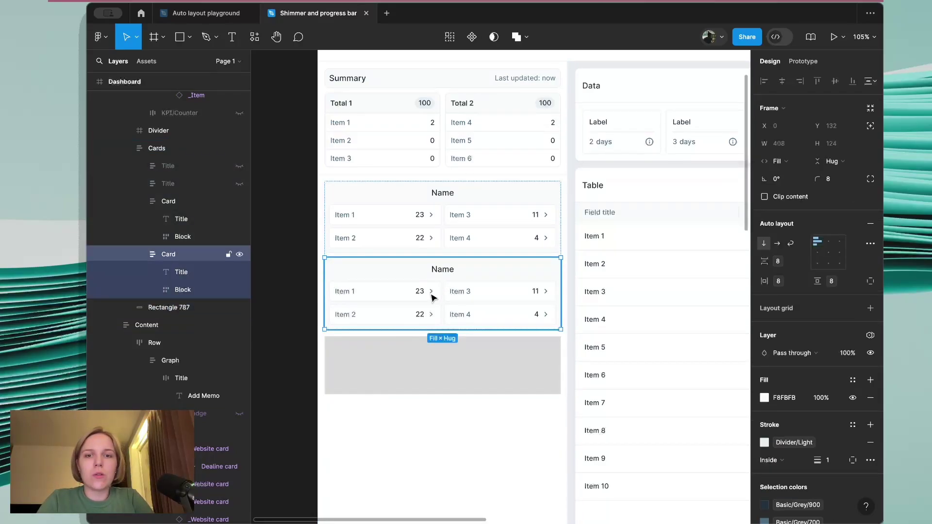
left_click(384, 357)
left_click(843, 126)
type("12")
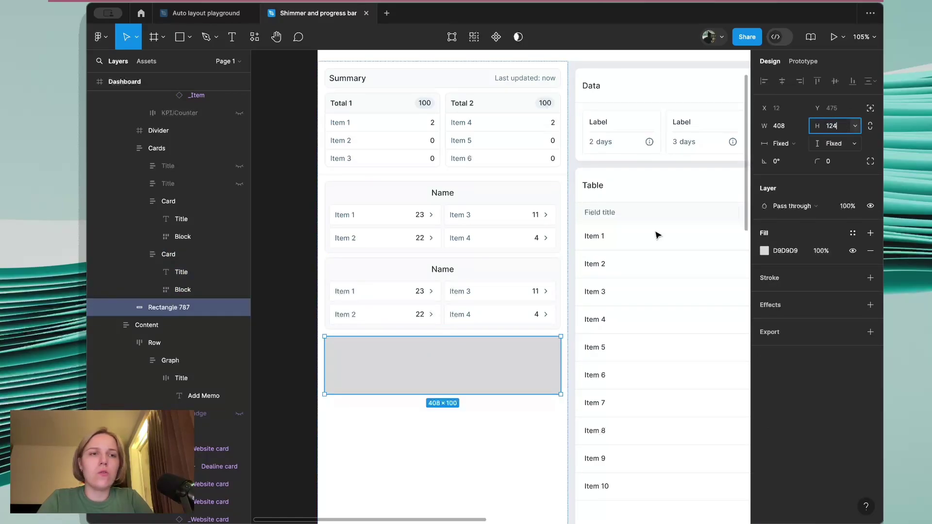
- Give the rectangle a corner radius of 8 to match the Name card
left_click(505, 305)
double_click(505, 305)
double_click(540, 308)
key("Escape")
left_click(537, 357)
left_click(840, 164)
type("8")
key("Return")
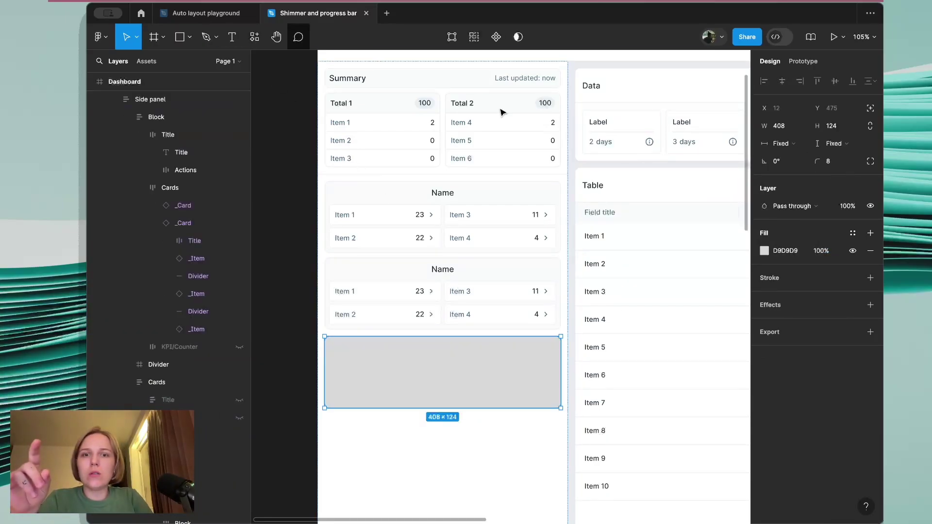
- Set the rectangle's fill to light grey EEEEEE
left_click(764, 250)
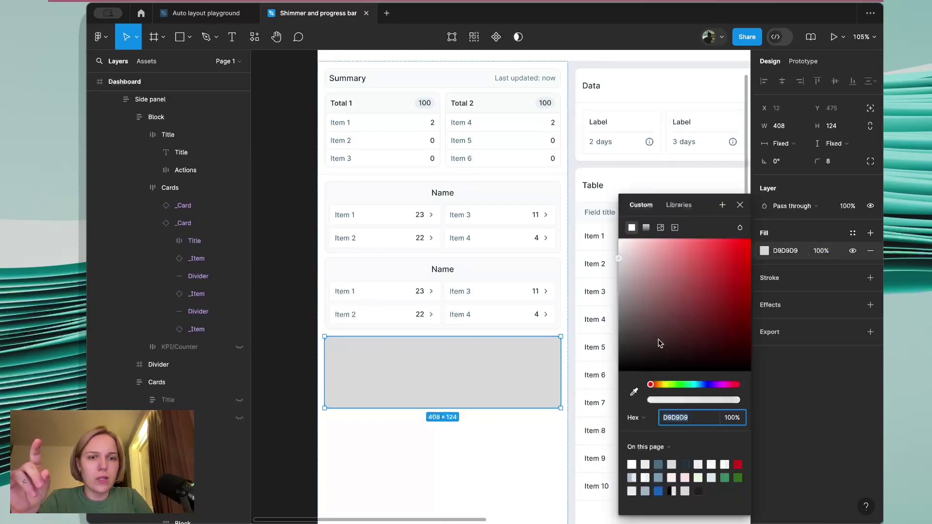
left_click(633, 392)
left_click(521, 272)
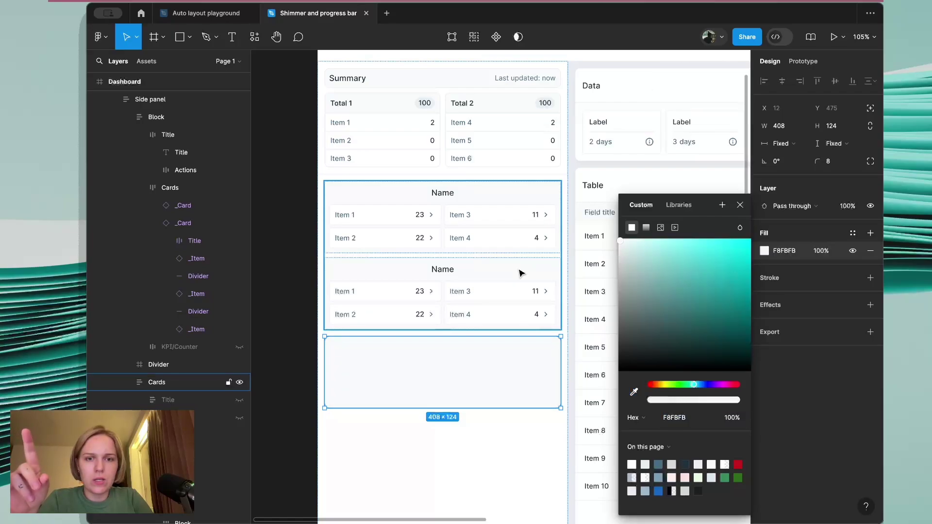
scroll(356, 284, "down", 1)
scroll(356, 284, "left", 1)
left_click(302, 285)
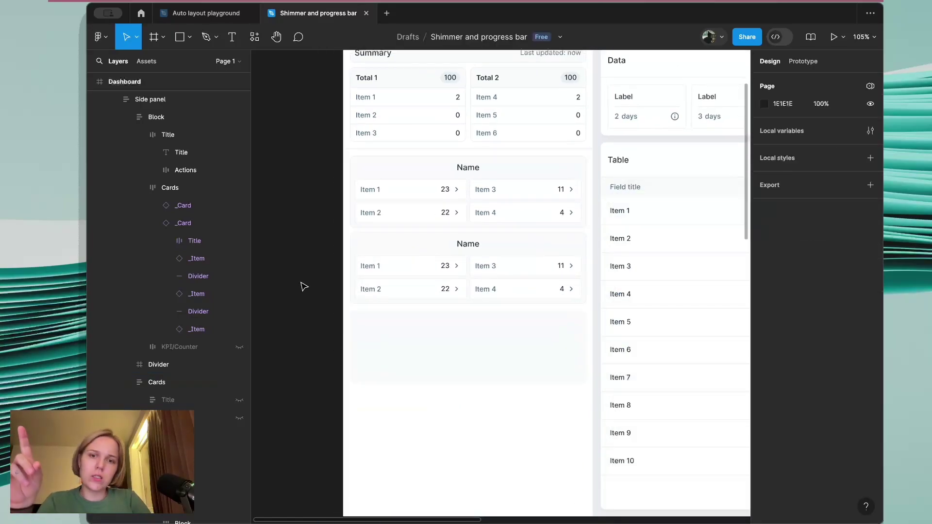
left_click(416, 356)
left_click(764, 250)
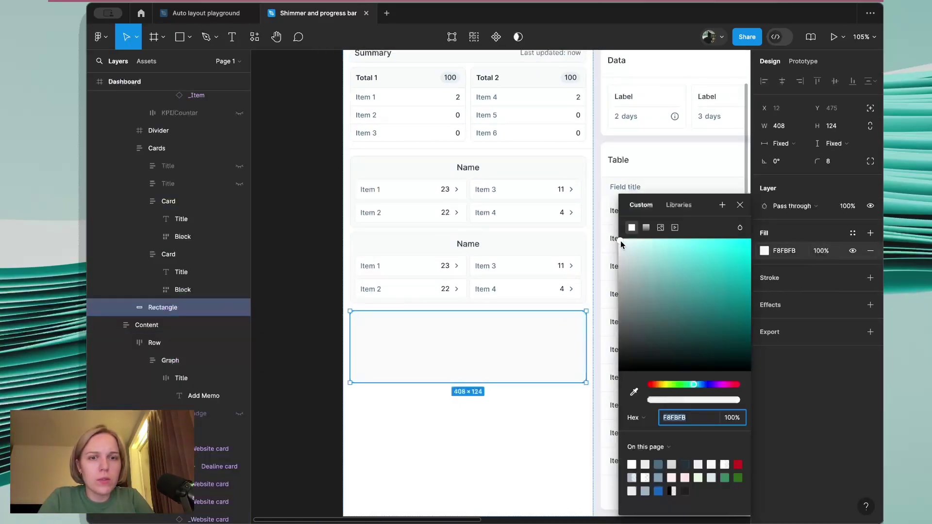
left_click_drag(620, 240, 612, 248)
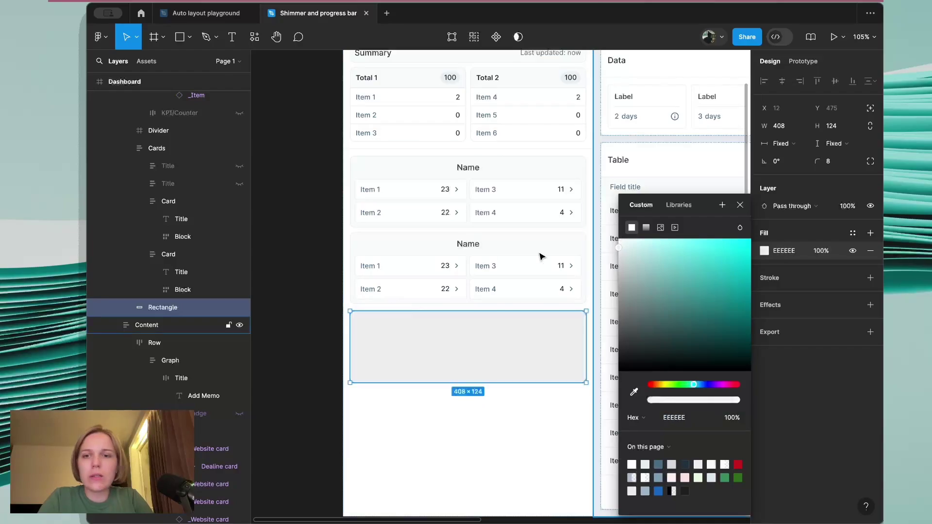
- Duplicate the grey placeholder below itself and delete the Name cards
left_click(397, 227)
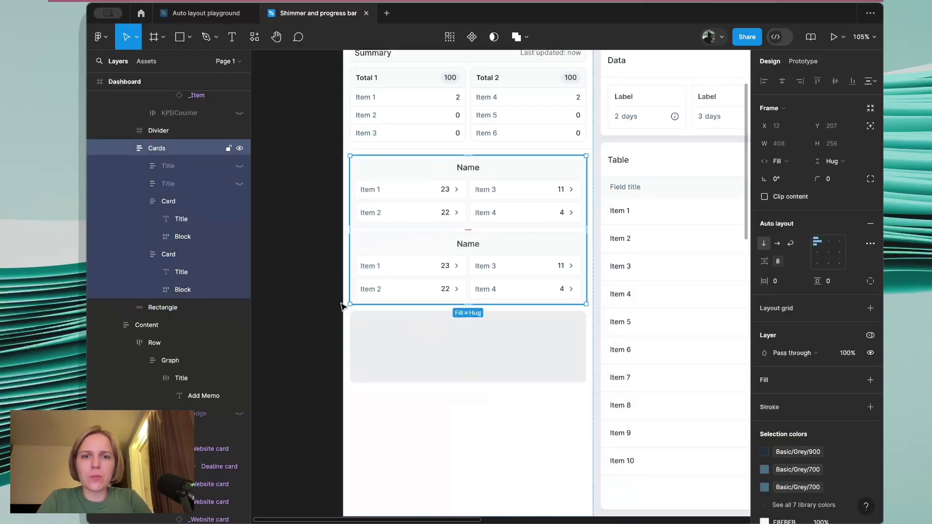
left_click(401, 345)
key("ctrl+d")
left_click(429, 287)
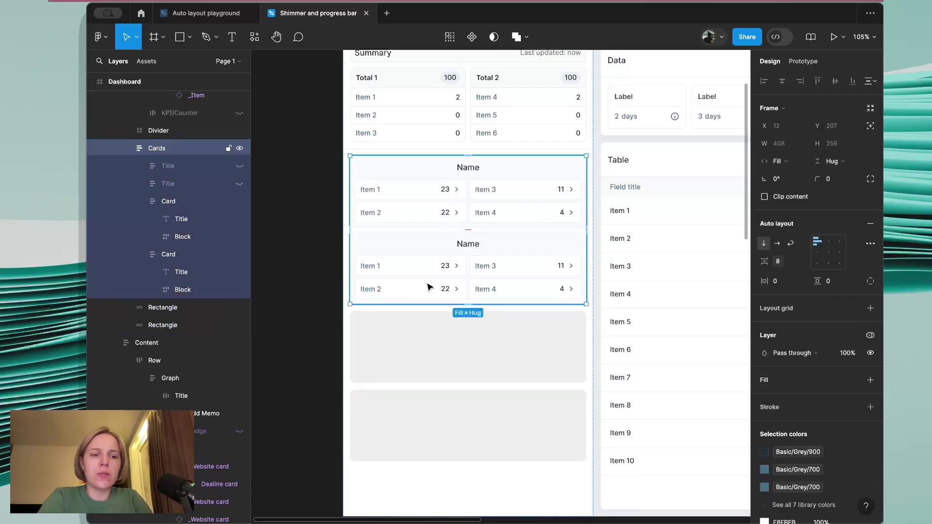
key("Delete")
- Delete the Summary block and its divider from the side panel
scroll(451, 285, "up", 3)
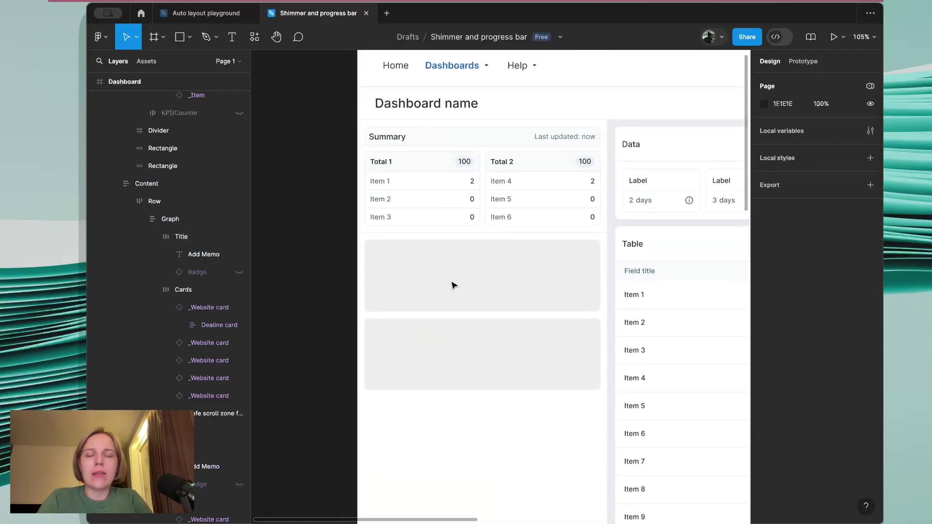
left_click(474, 202)
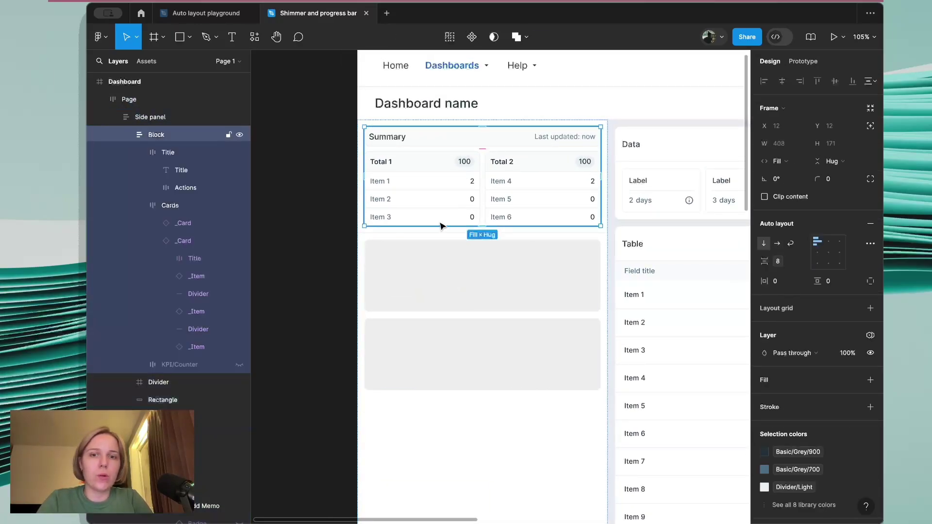
left_click(408, 234, "shift")
key("Delete")
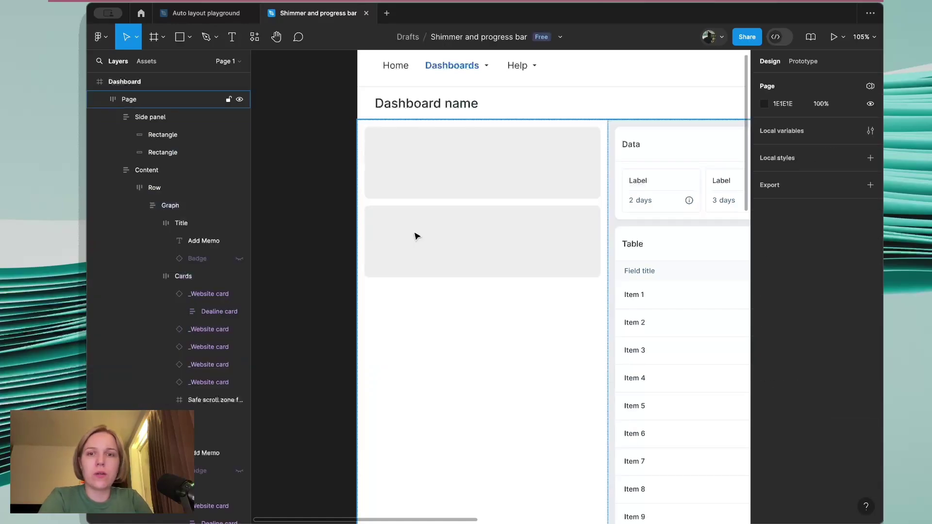
- Duplicate the second grey placeholder to make a third stacked block
left_click(474, 168)
left_click(458, 236)
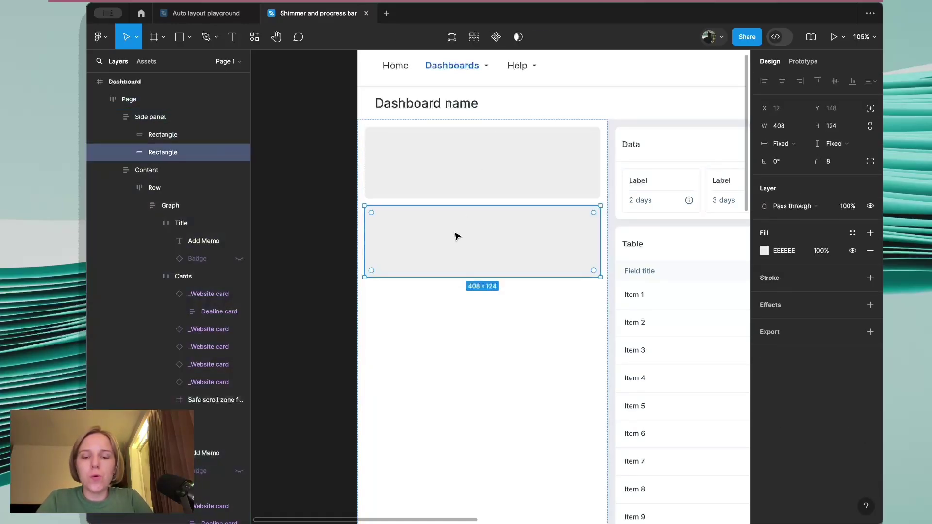
key("ctrl+d")
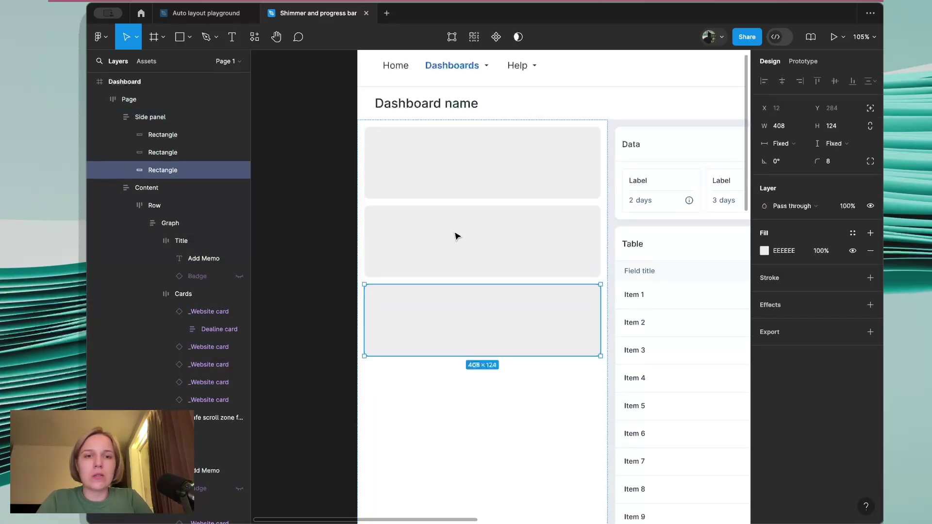
left_click(308, 243)
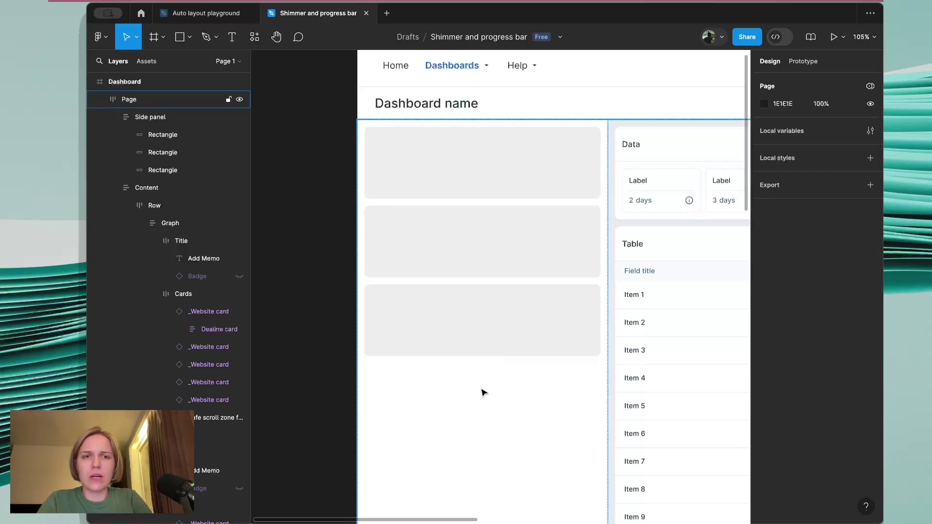
- Copy a side-panel grey placeholder and paste it into the top data-card row
scroll(482, 392, "down", 3)
scroll(512, 179, "right", 5)
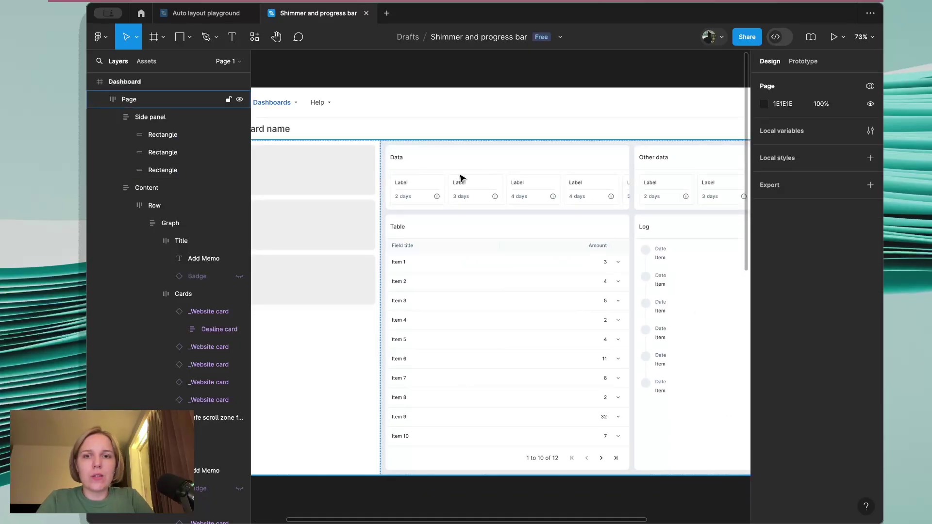
left_click(326, 174)
left_click(326, 174)
scroll(327, 174, "right", 4)
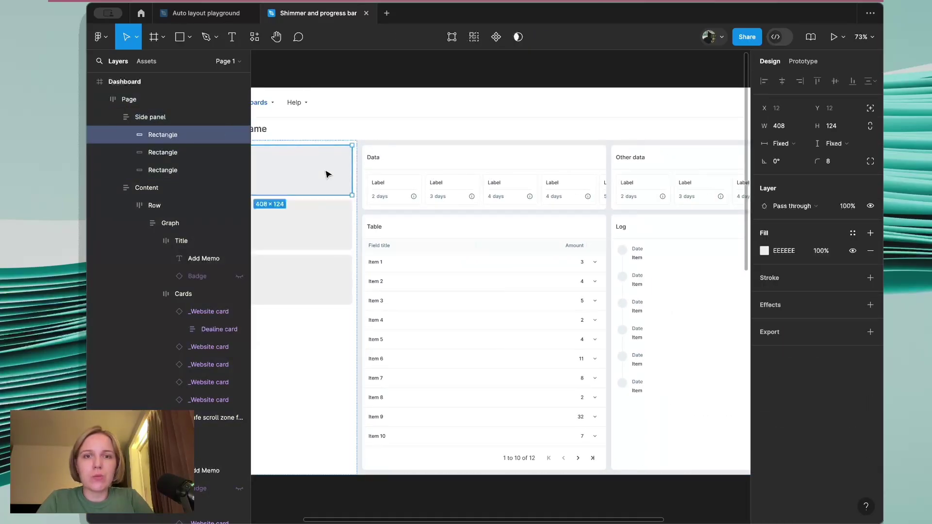
key("ctrl+c")
left_click(407, 189)
scroll(690, 222, "right", 5)
key("ctrl+v")
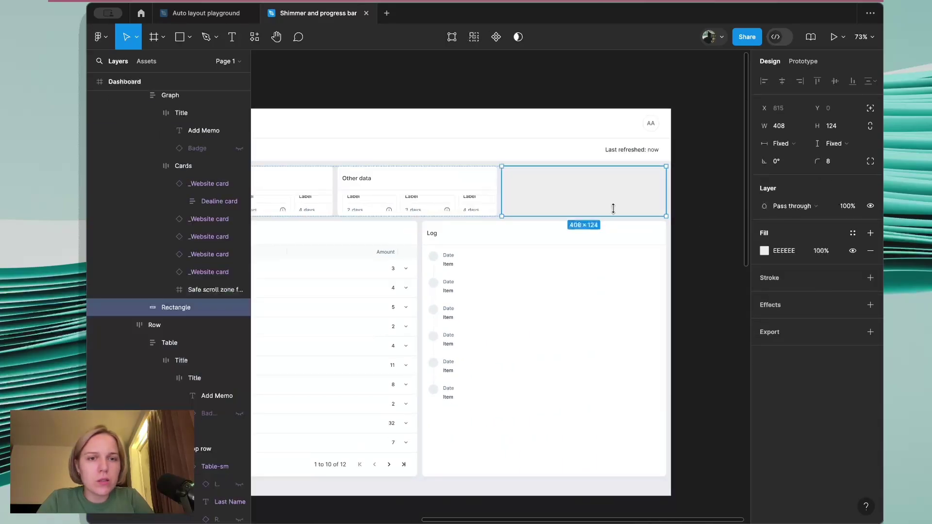
scroll(602, 206, "left", 3)
- Make the pasted block's fill match the grey of the existing placeholders
left_click(764, 251)
left_click_drag(634, 267, 537, 181)
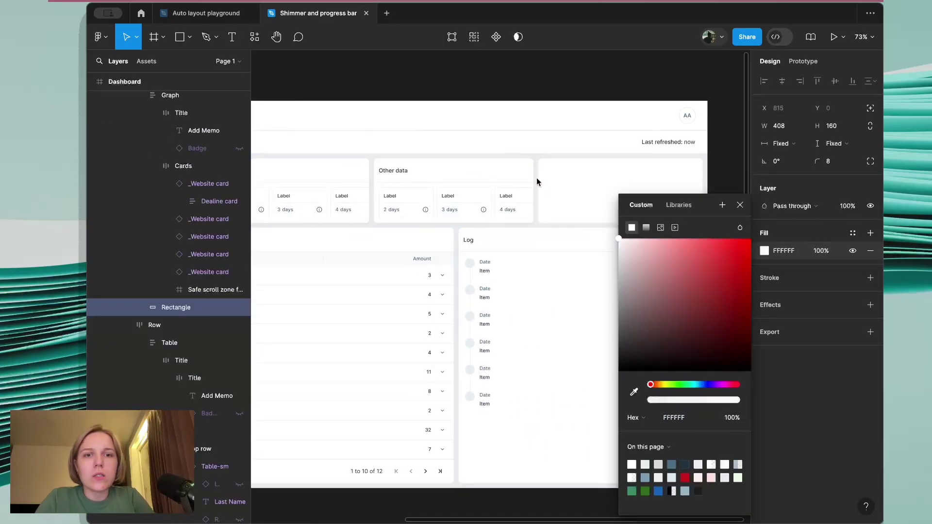
scroll(481, 188, "left", 5)
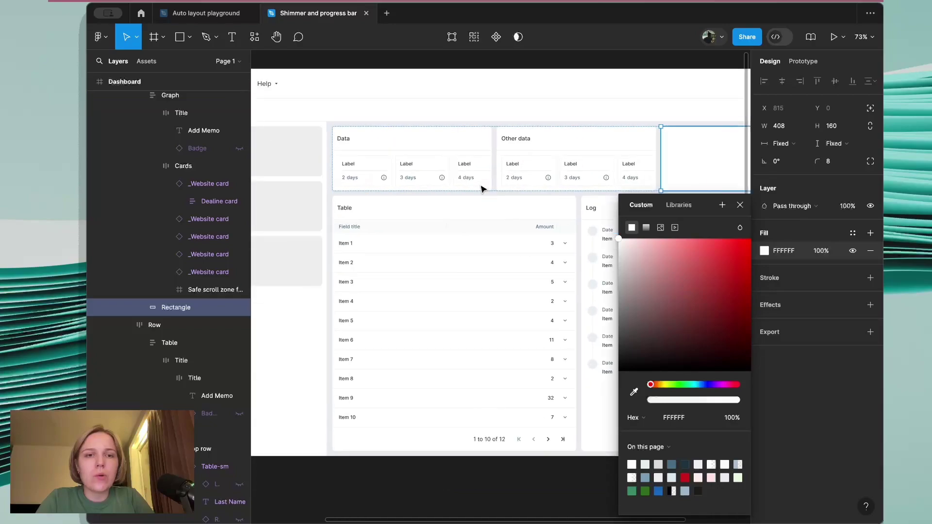
left_click(633, 392)
left_click(405, 171)
scroll(520, 208, "right", 5)
key("Escape")
- Duplicate the grey placeholder and move the copy to the row's left end
left_click(650, 261)
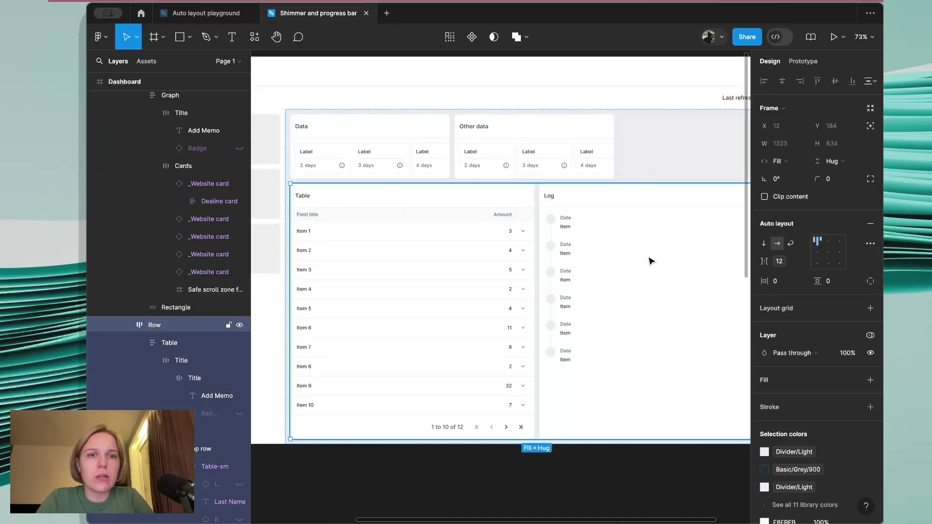
left_click(656, 158)
left_click(655, 160)
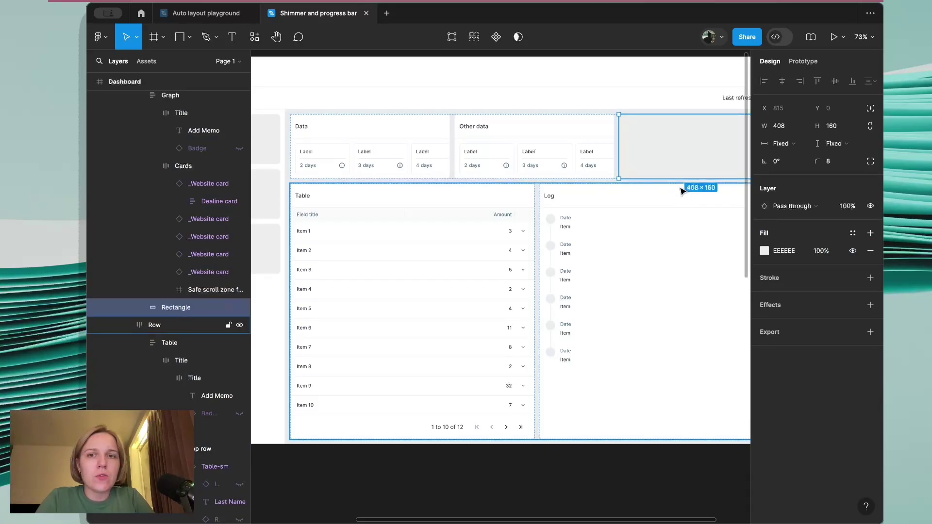
key("ctrl+d")
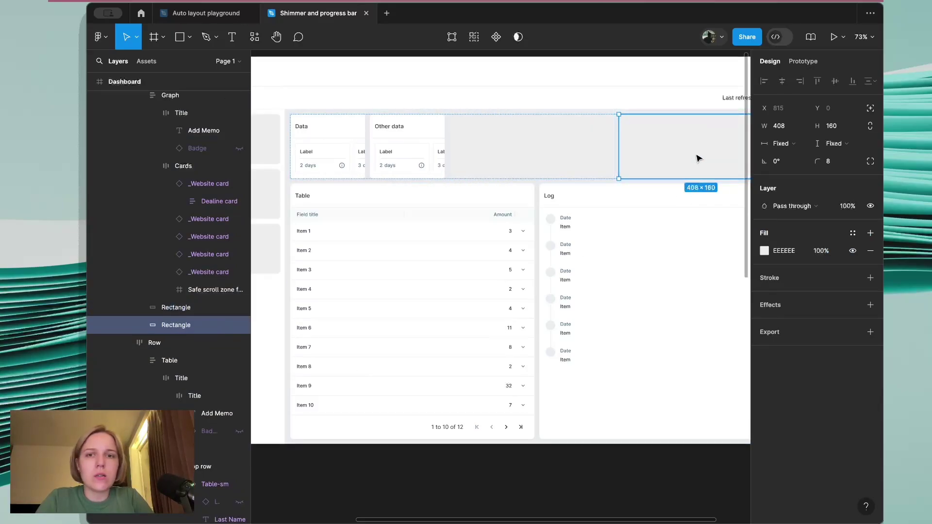
left_click_drag(697, 156, 401, 156)
- Remove the Data and Other data cards from the top row
scroll(296, 140, "up", 3)
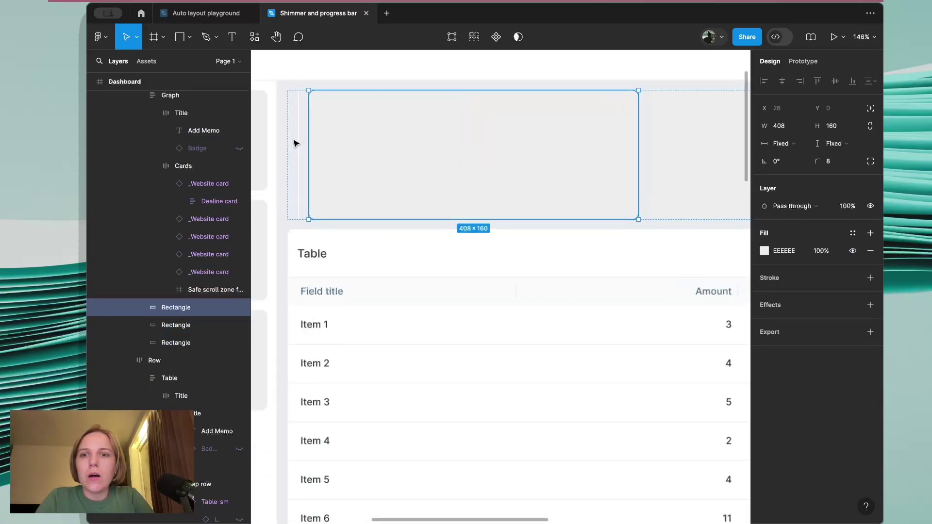
left_click(295, 141)
scroll(296, 142, "up", 4)
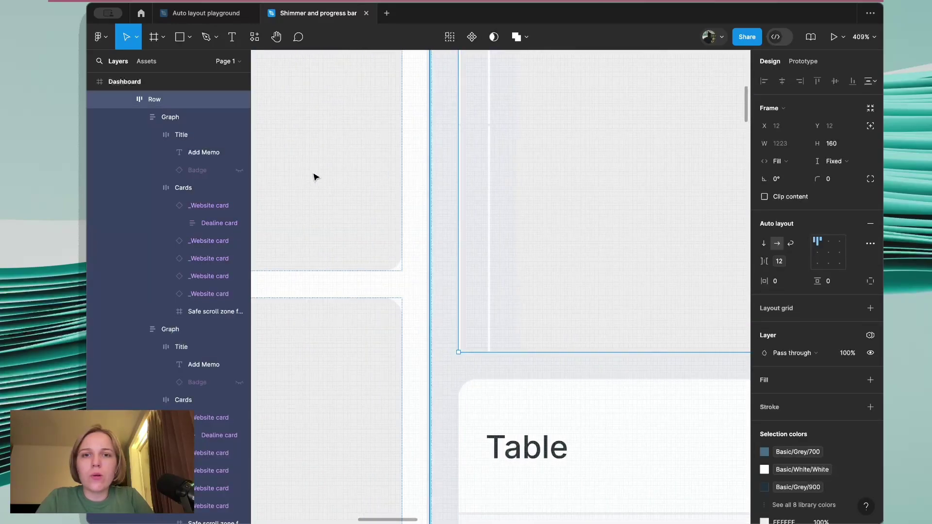
scroll(516, 164, "up", 3)
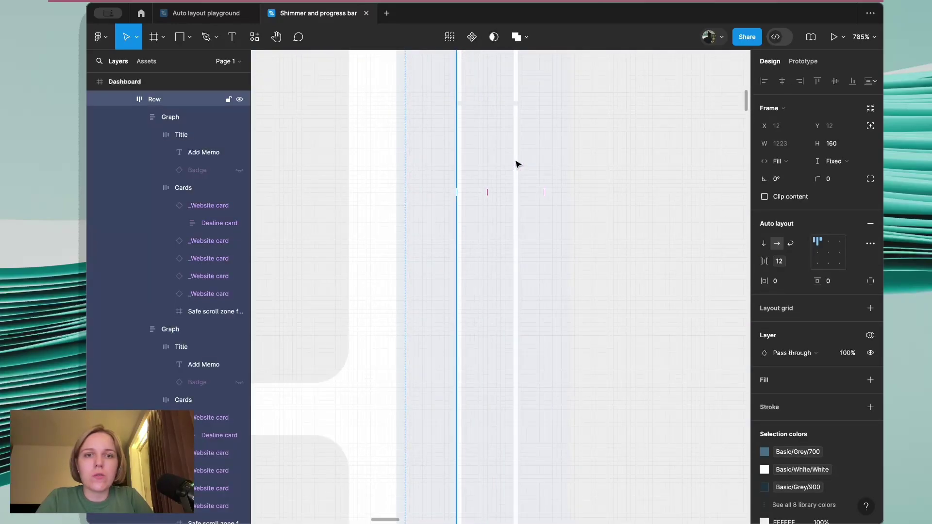
key("Return")
key("Escape")
scroll(459, 164, "down", 15)
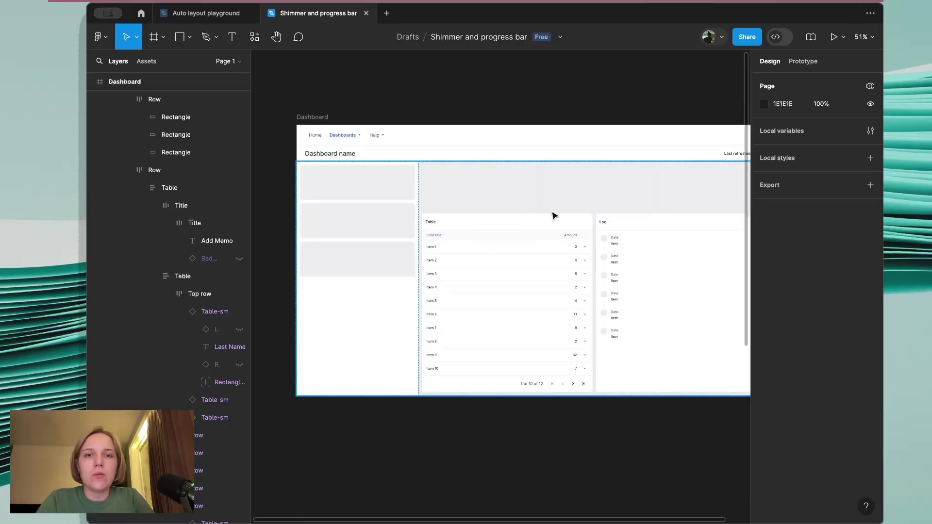
- Set the Dashboard frame's background fill to FFFFFF
left_click(290, 87)
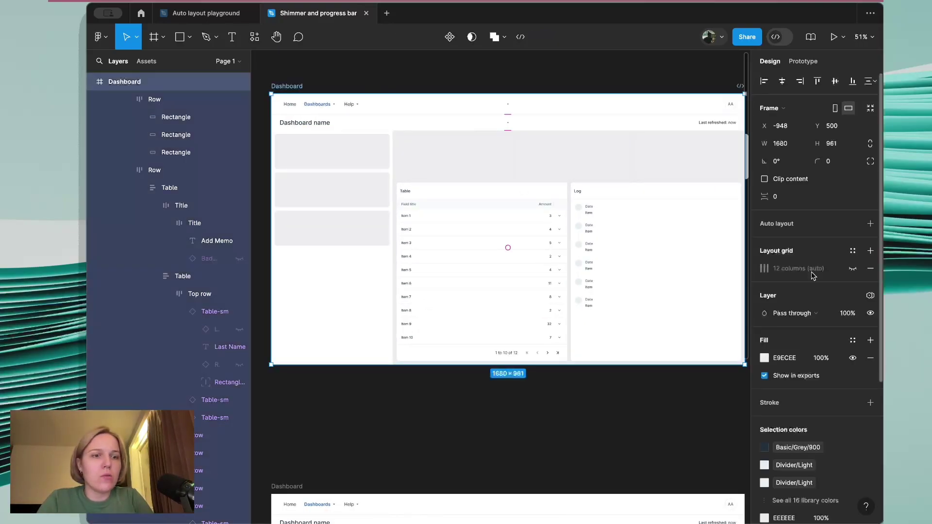
left_click(765, 357)
type("ffffff")
key("Return")
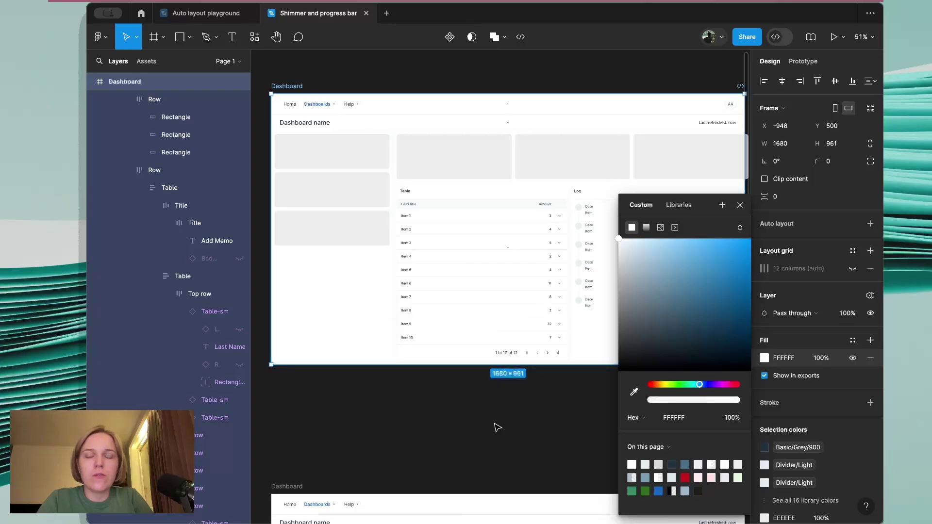
- Paste a grey placeholder into the Table and Log row with height set to Fill
scroll(497, 428, "right", 3)
double_click(408, 167)
left_click(407, 167)
left_click(609, 291)
key("ctrl+v")
left_click(831, 143)
left_click(845, 156)
- Duplicate the tall grey placeholder to make a second tall block
left_click(499, 231)
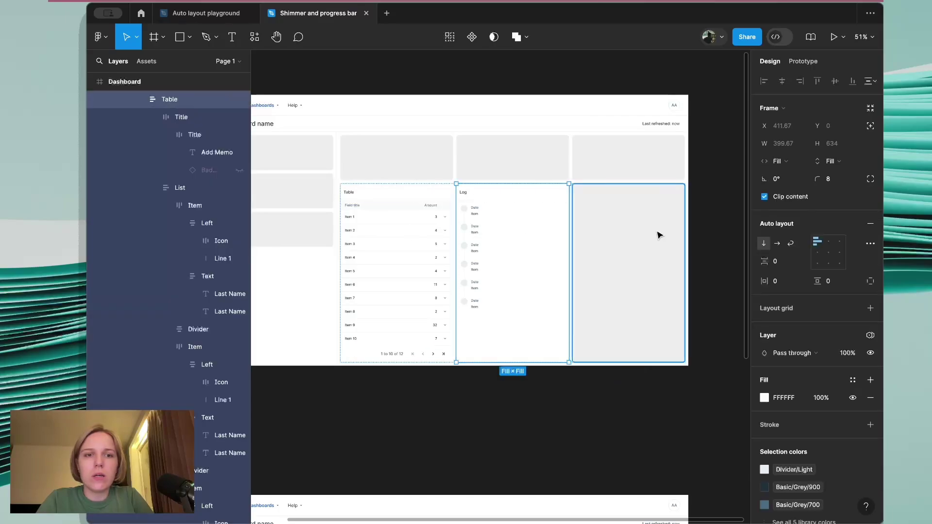
left_click(629, 236)
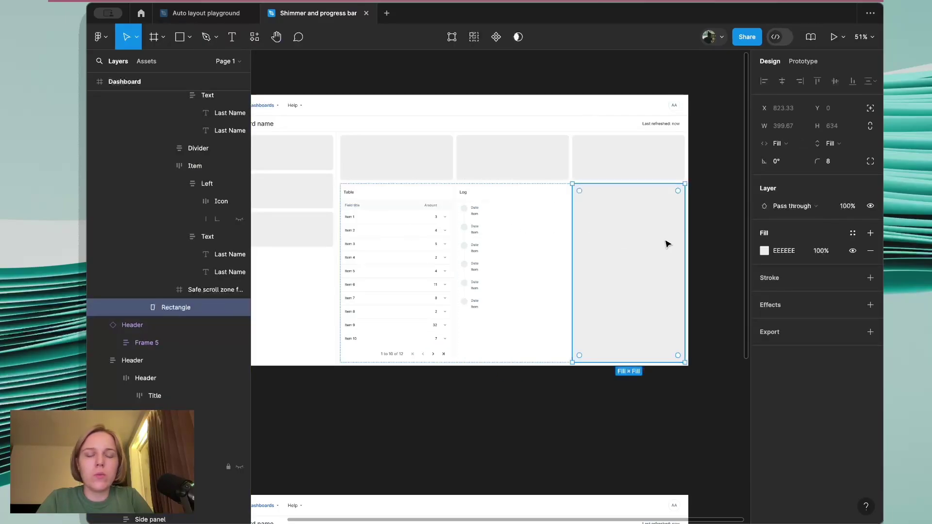
key("ctrl+d")
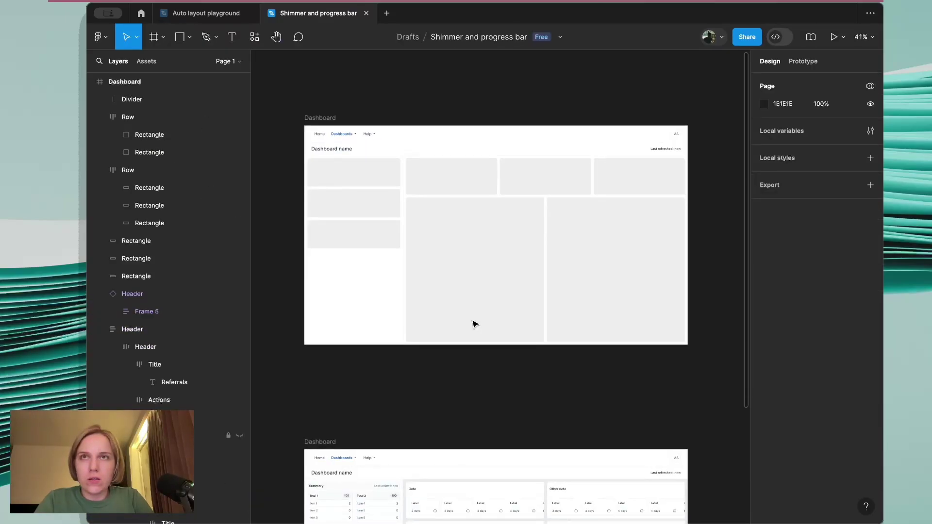
scroll(436, 300, "up", 4)
scroll(435, 300, "left", 2)
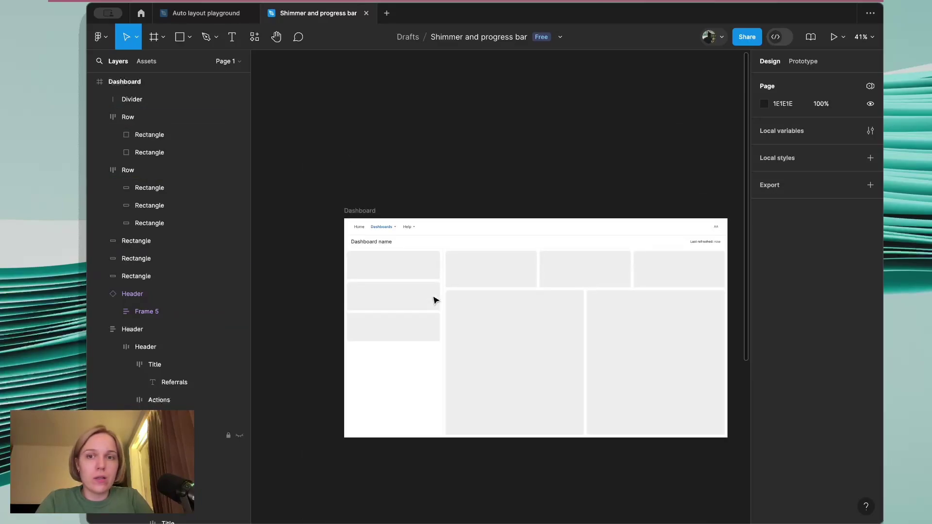
- Union the three side-panel placeholders into one shape
left_click(365, 208)
scroll(366, 145, "down", 4)
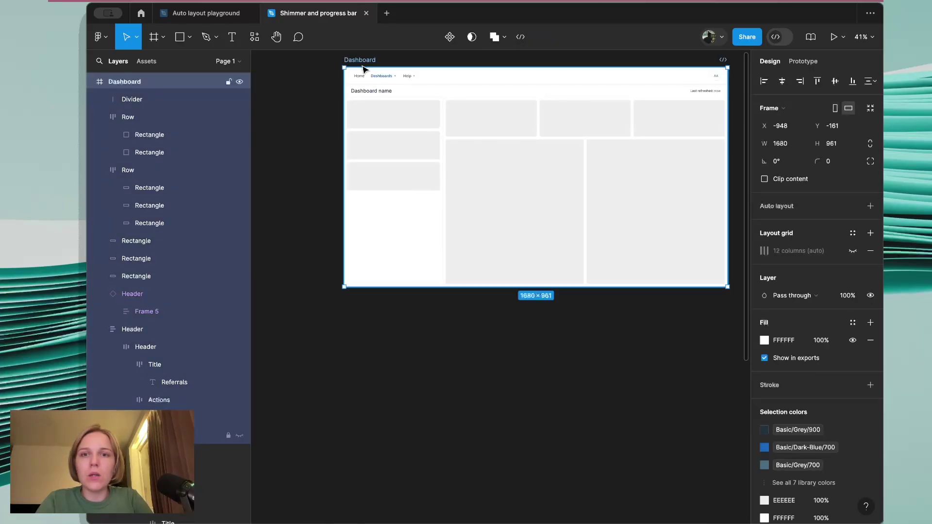
left_click(385, 118)
left_click(390, 144, "shift")
left_click(388, 176, "shift")
scroll(383, 165, "up", 5)
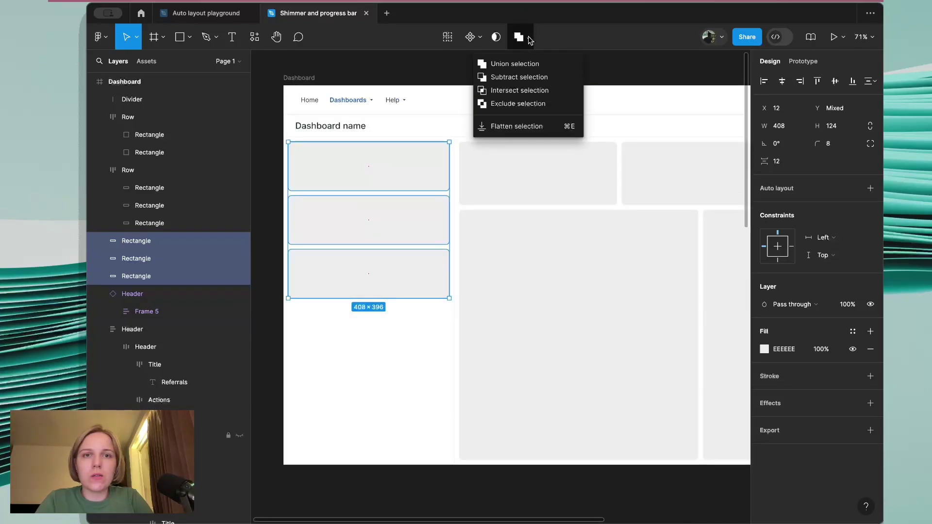
left_click(524, 63)
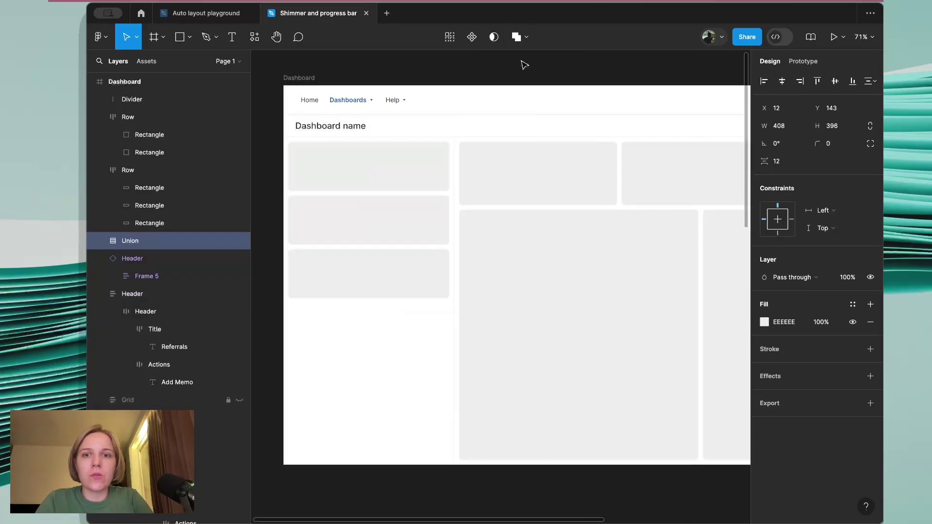
- Ungroup the top and lower placeholder rows into loose rectangles
left_click(523, 167)
scroll(525, 166, "right", 5)
right_click(542, 161)
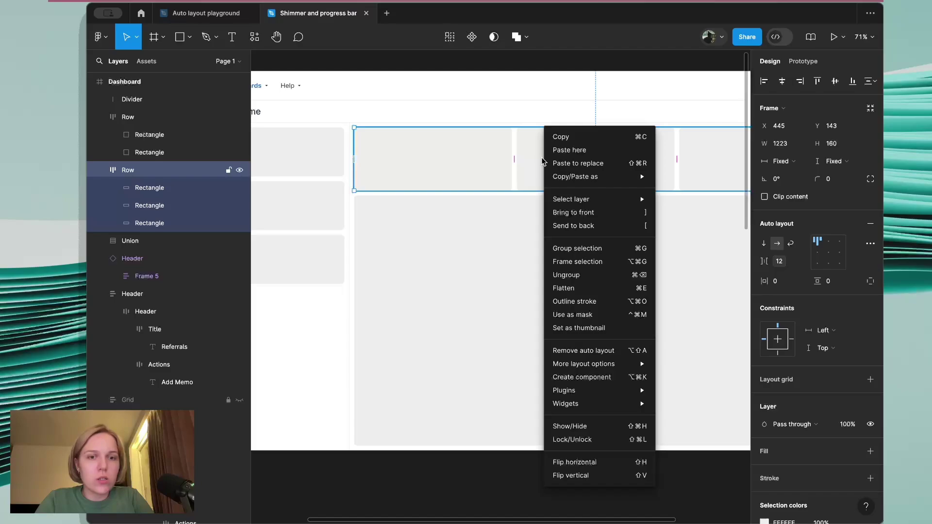
left_click(579, 274)
left_click(526, 258)
right_click(529, 259)
left_click(554, 275)
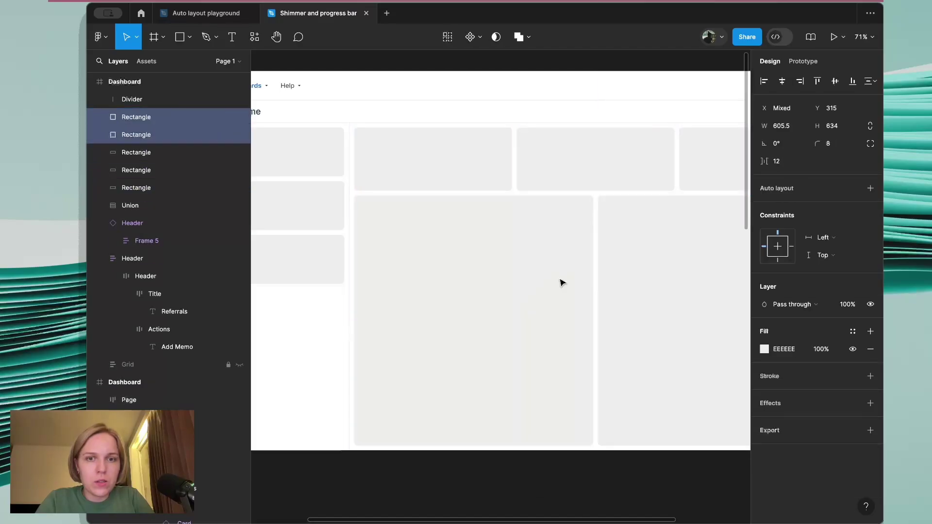
- Union the five main-area placeholders into a single shape and deselect
left_click(462, 160)
left_click(564, 160, "shift")
left_click(689, 161, "shift")
left_click(667, 276, "shift")
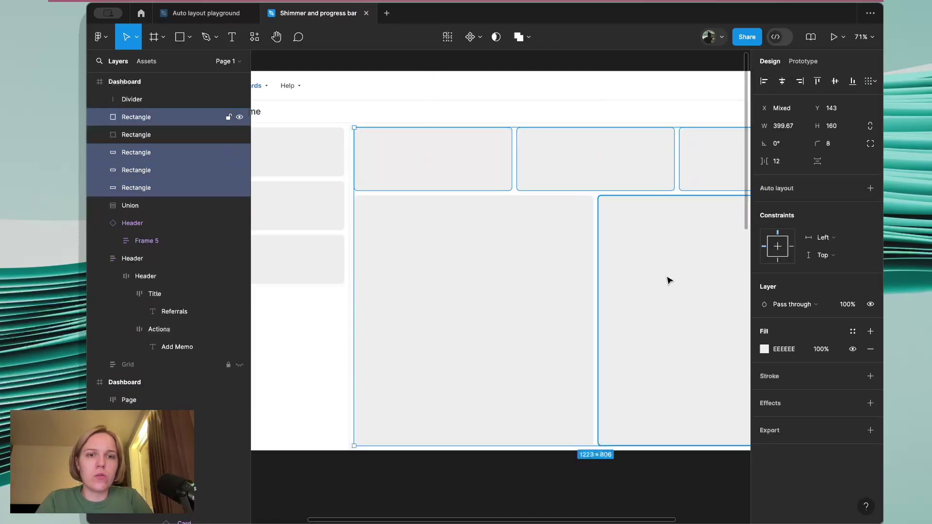
left_click(529, 246, "shift")
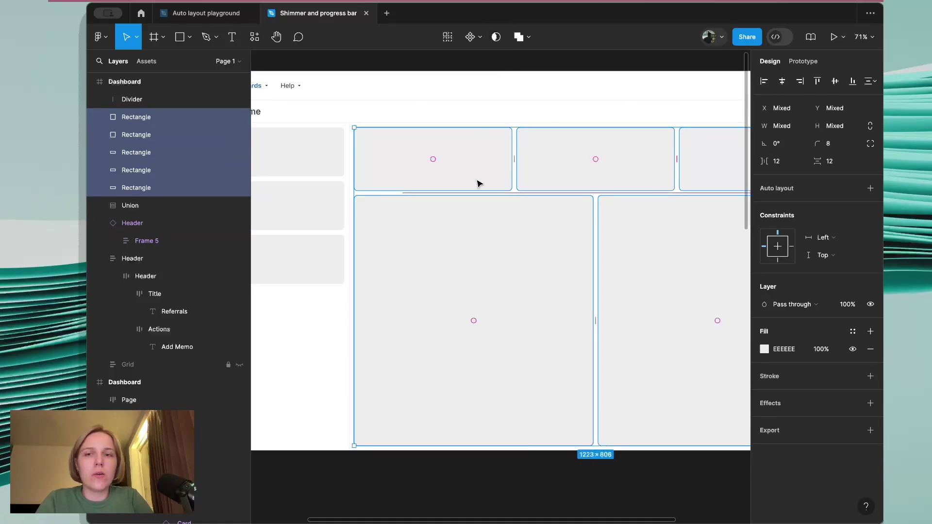
left_click(518, 37)
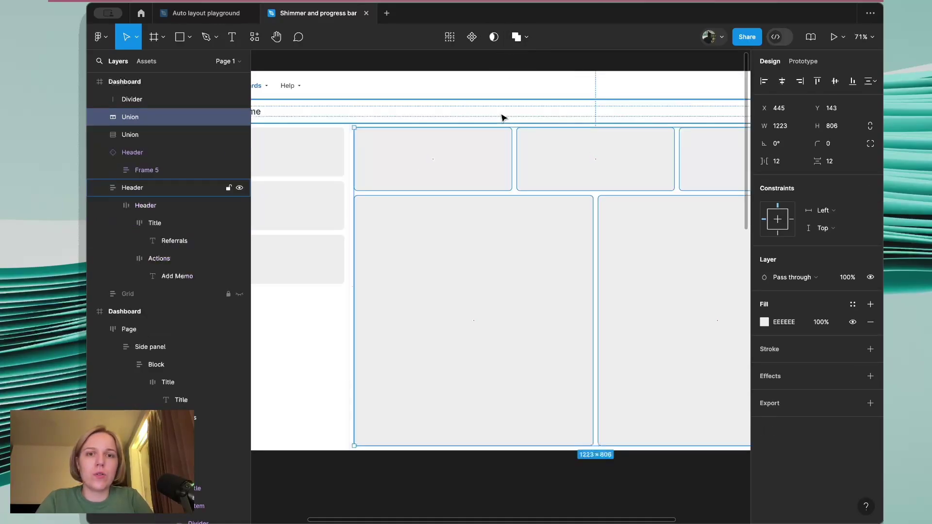
scroll(501, 117, "down", 5)
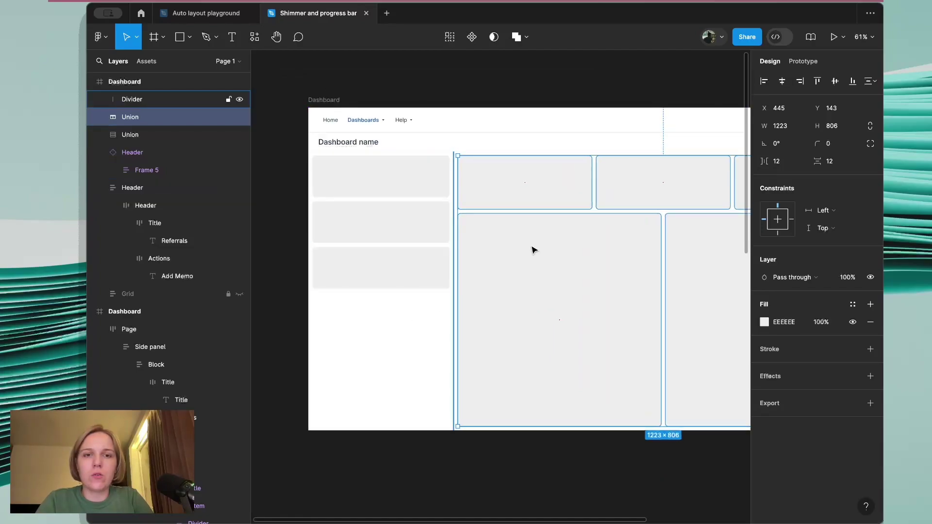
scroll(536, 268, "down", 3)
left_click(555, 74)
scroll(554, 74, "right", 2)
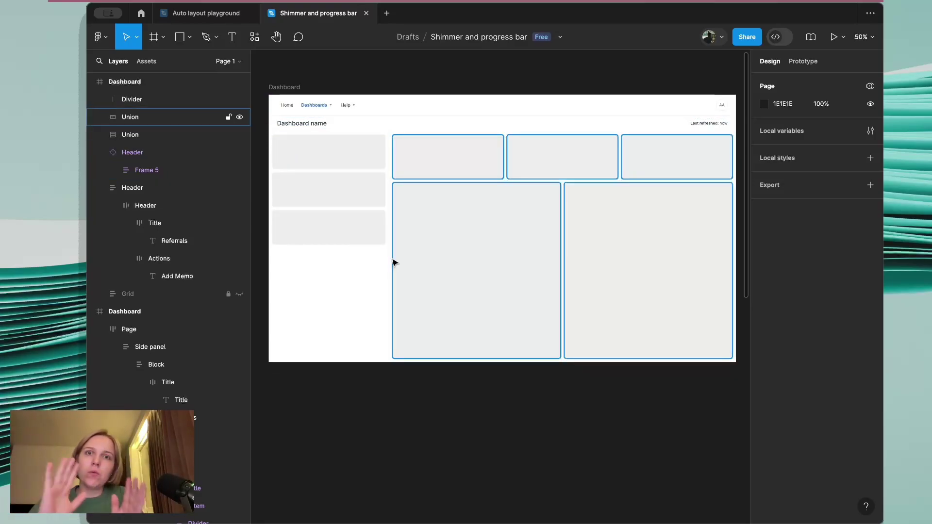
- Draw a tall rectangle over the left placeholder cards and set its width to 150
left_click(313, 186)
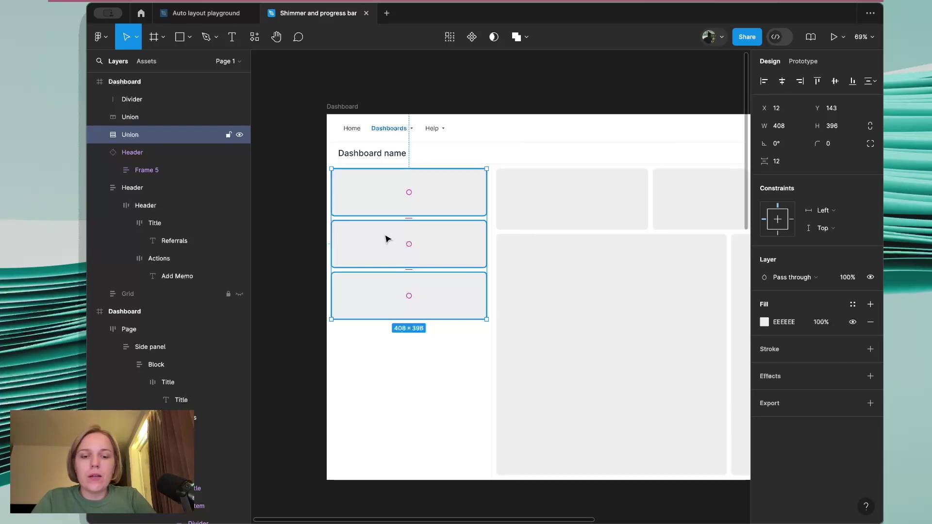
key("r")
left_click_drag(405, 147, 461, 384)
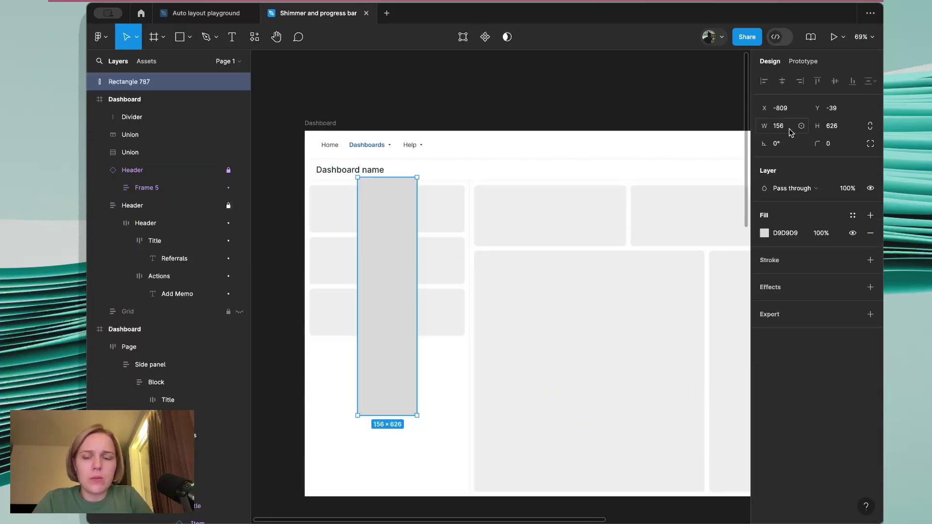
left_click(782, 125)
type("150")
key("Return")
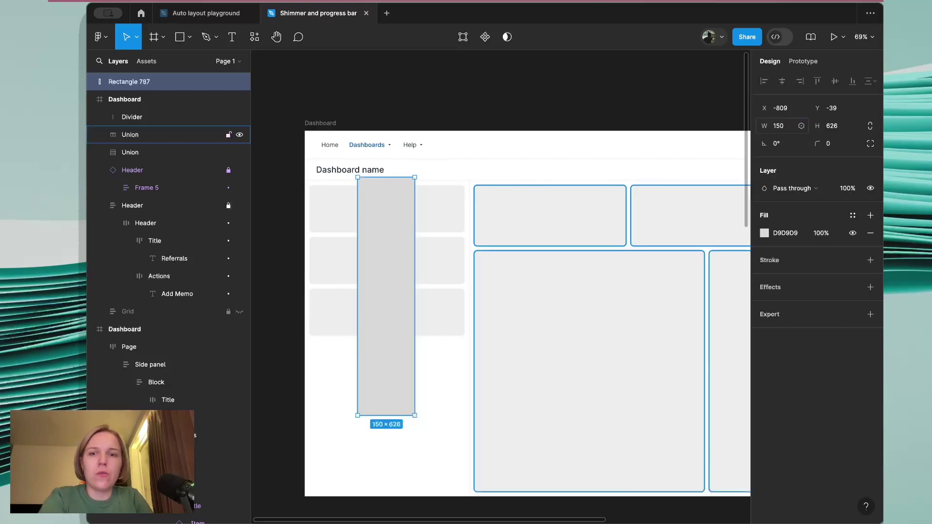
- Fill the rectangle white (FFFFFF), rename it Shimmer, and shift it further left
left_click(764, 233)
left_click_drag(654, 261, 349, 202)
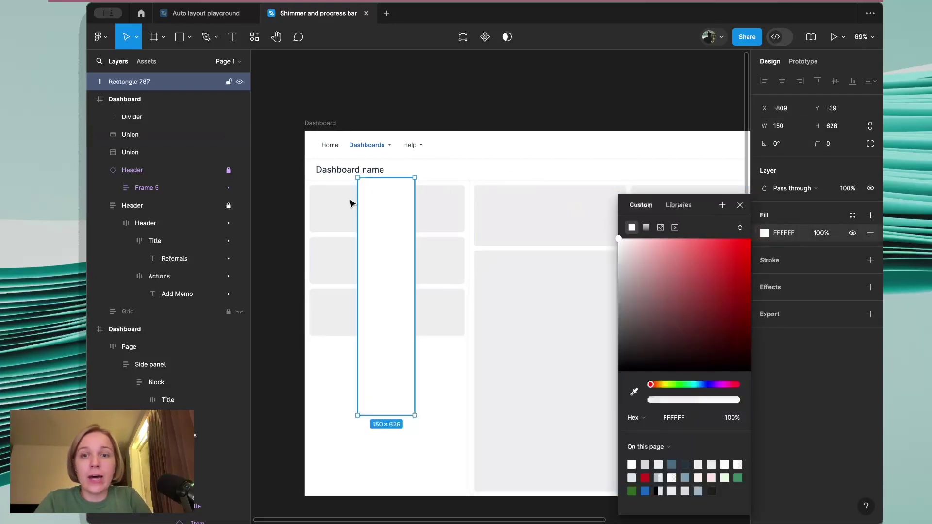
scroll(349, 202, "up", 5)
double_click(129, 82)
type("Shi")
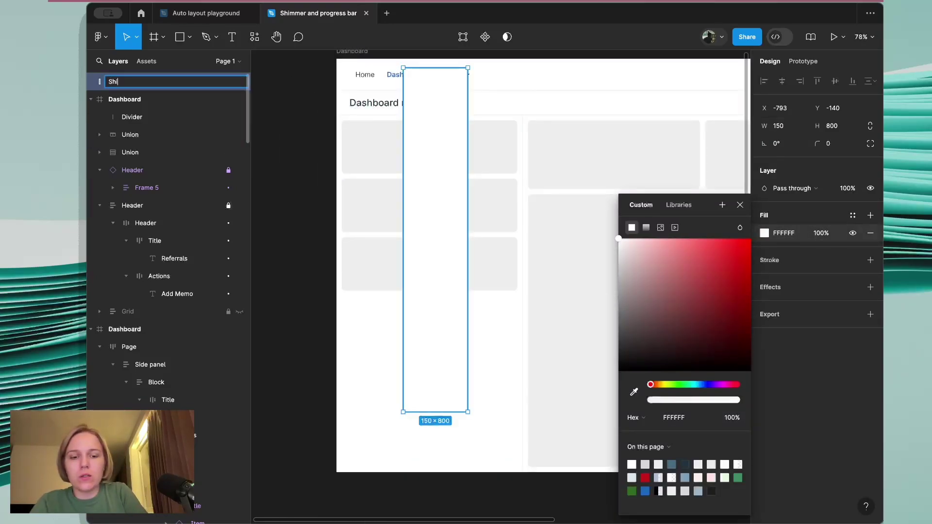
type("mmer")
key("Return")
left_click(281, 143)
left_click_drag(424, 169, 464, 231)
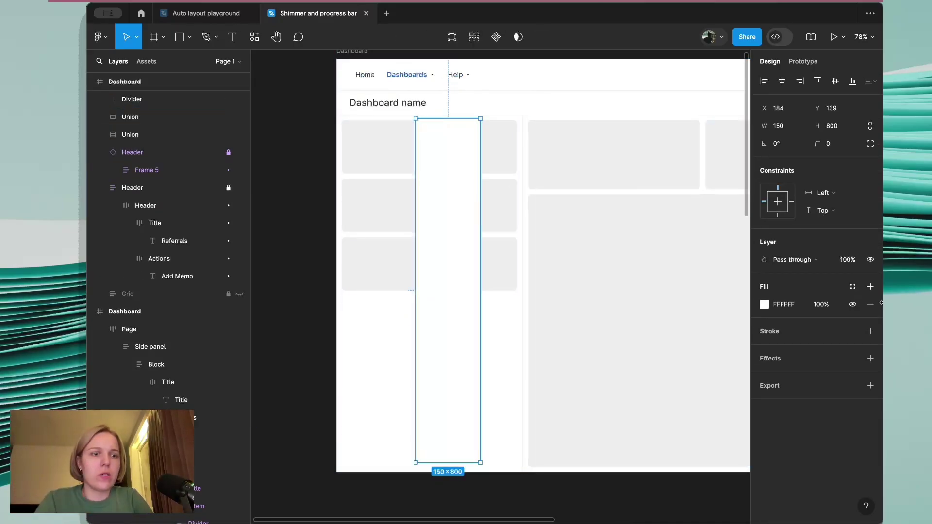
- Give Shimmer a Layer blur effect with a heavy blur amount of 150
left_click(870, 358)
left_click(789, 378)
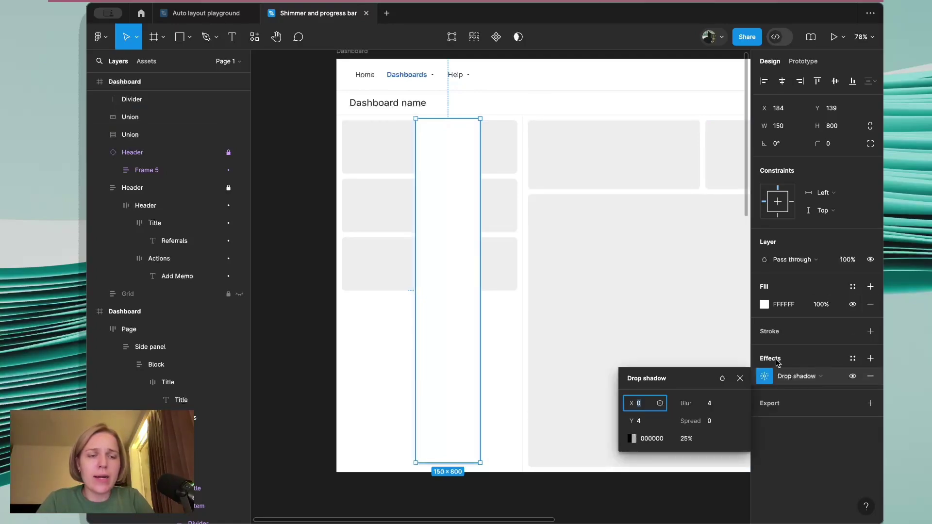
left_click(813, 381)
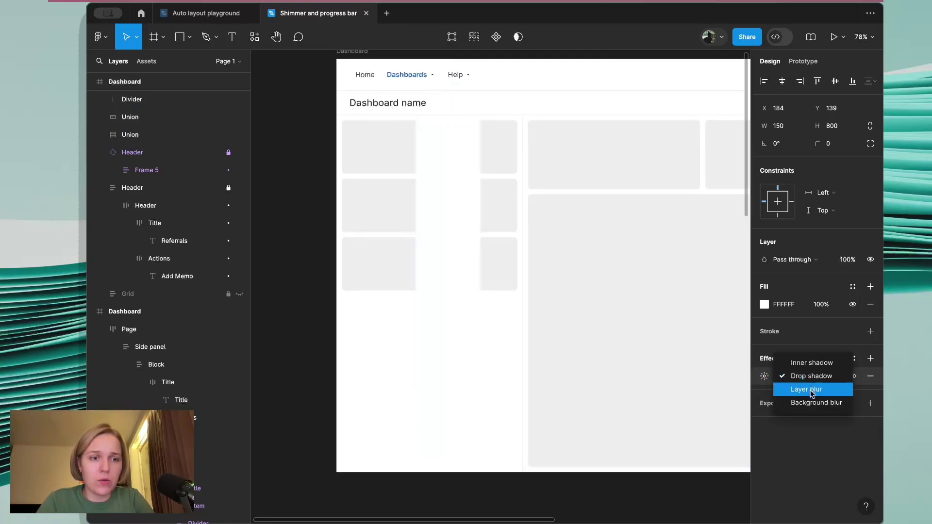
left_click(812, 391)
left_click(770, 376)
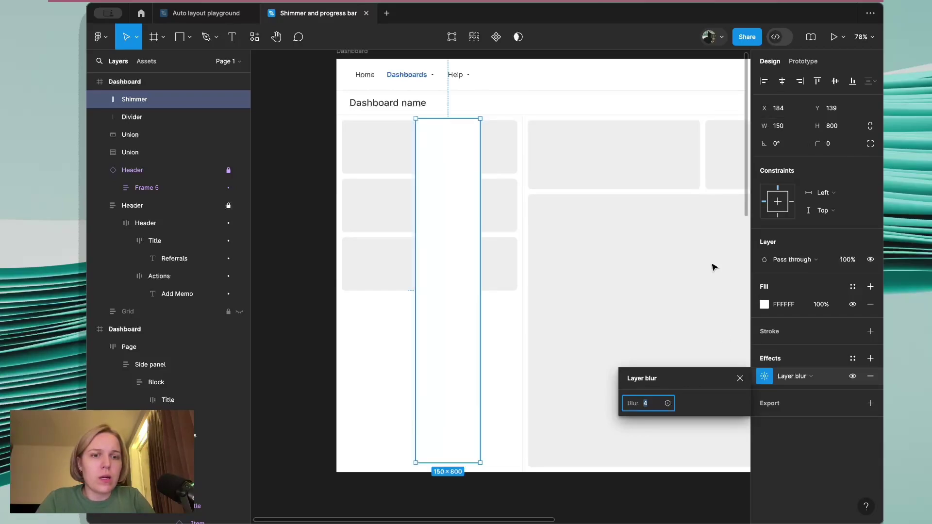
type("150")
key("Return")
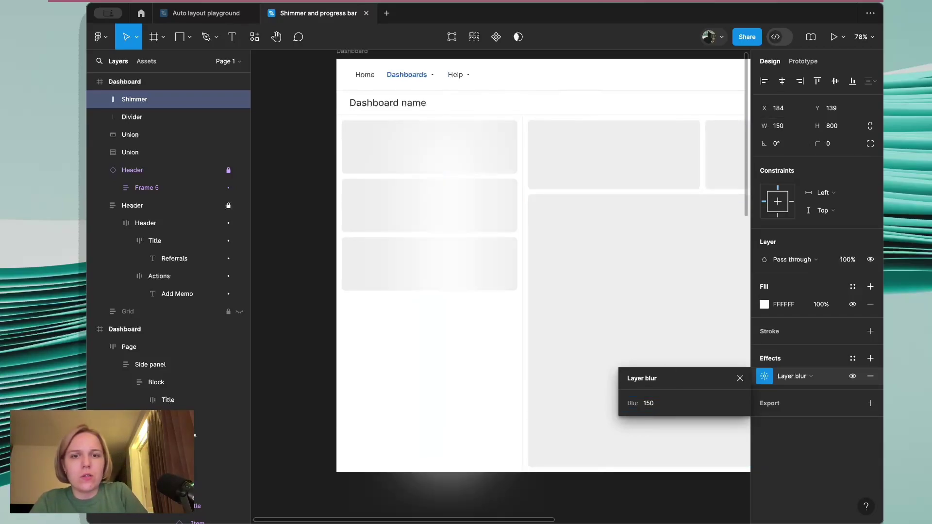
left_click(654, 407)
type("100")
left_click(384, 377)
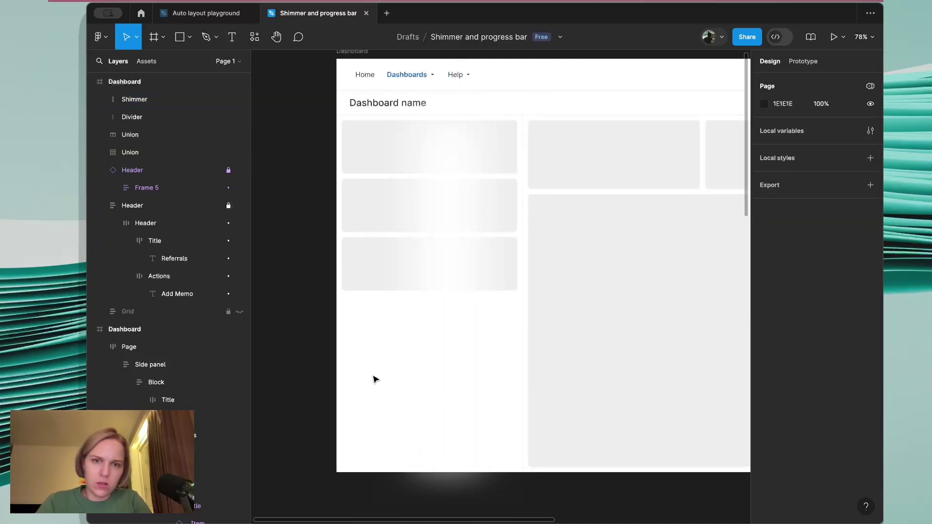
left_click(456, 258)
- Tilt Shimmer to -15° and place it over the left cards at X 236, Y -55
left_click_drag(462, 281, 429, 261)
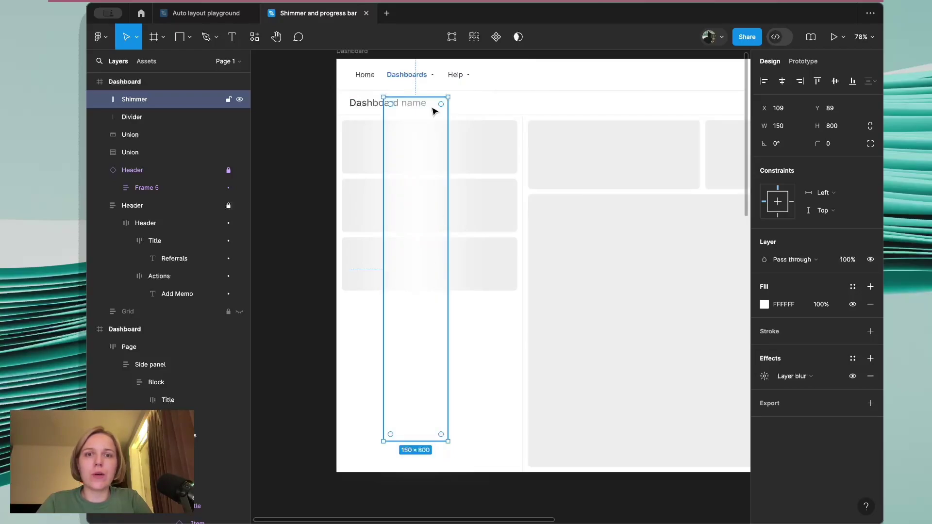
scroll(443, 188, "up", 3)
left_click_drag(480, 137, 518, 135)
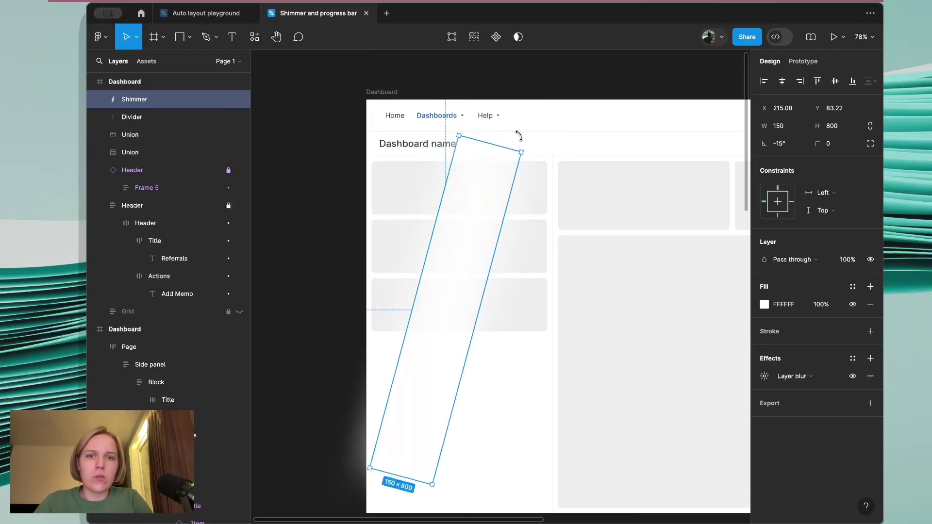
left_click_drag(430, 333, 458, 341)
left_click_drag(578, 131, 557, 226)
key("ctrl+z")
key("ctrl+z")
left_click_drag(511, 249, 477, 221)
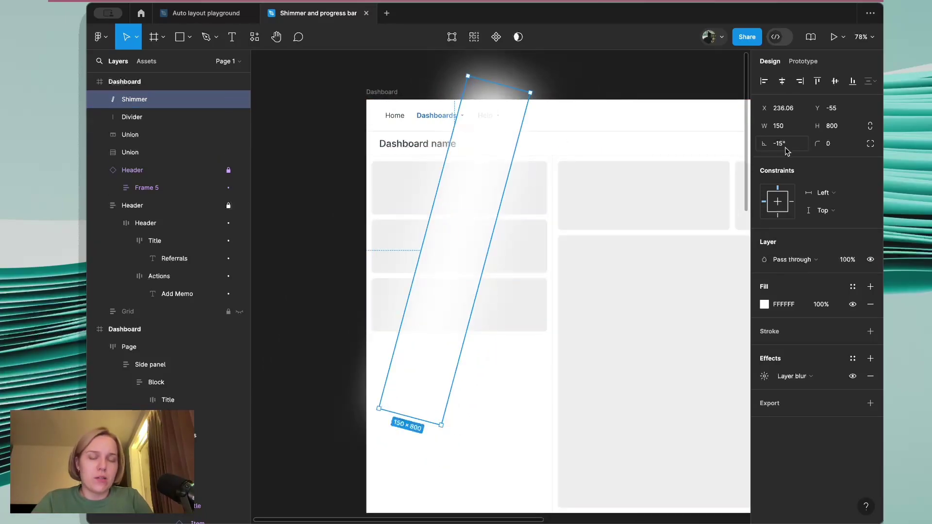
- Duplicate the left cards shape and use it as a mask over Shimmer
left_click(515, 262)
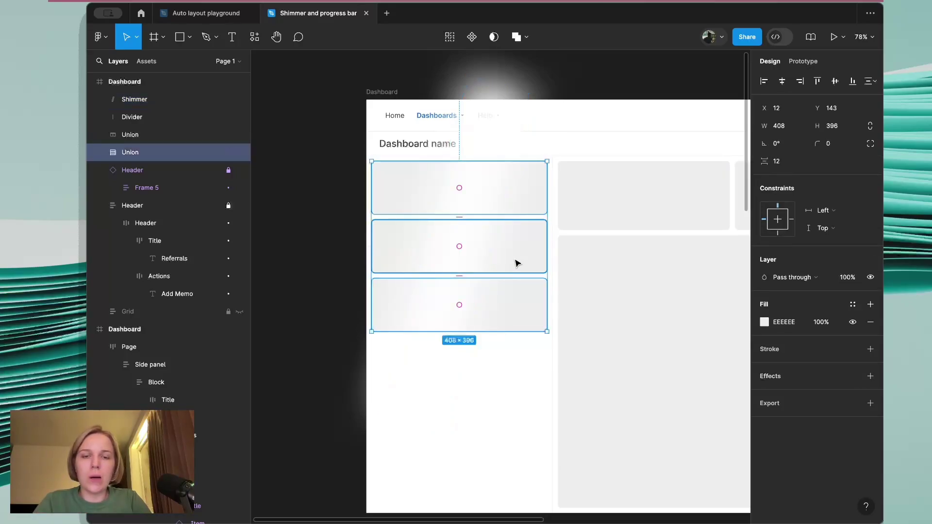
key("ctrl+d")
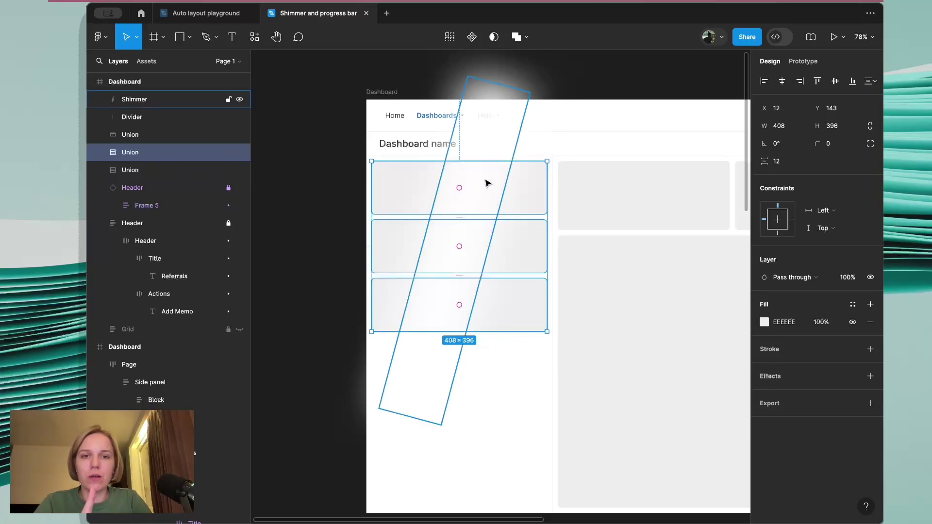
left_click(494, 146, "shift")
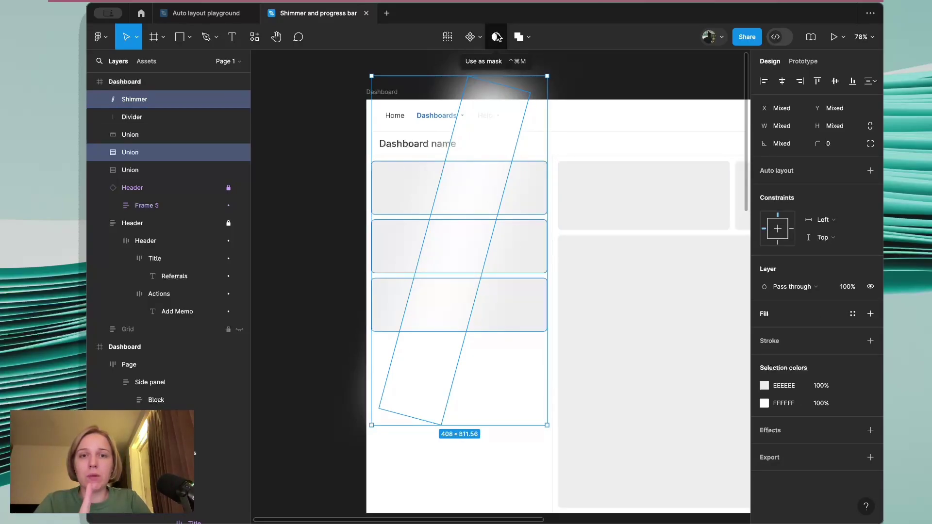
left_click(496, 36)
- Name the group 'Left shimmer' and the streak 'Shimmer left', then slide it left of the cards
double_click(147, 100)
type("Left shimmer")
key("Tab")
type("Shimmer left")
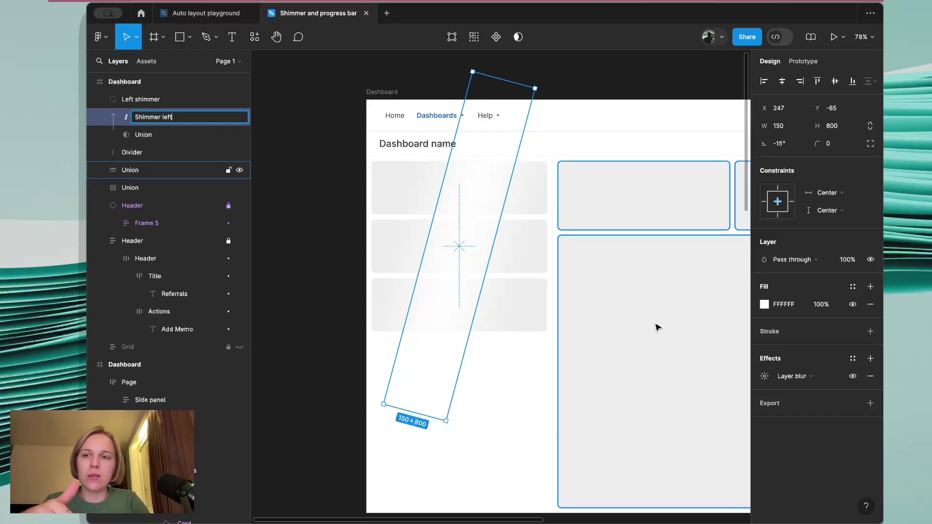
key("Return")
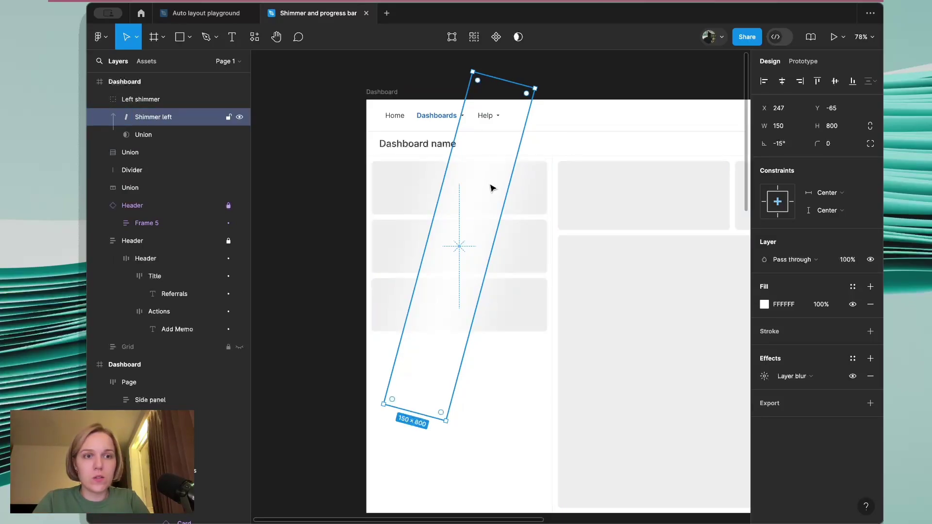
left_click_drag(492, 189, 397, 182)
key("shift+Left")
key("shift+Left")
key("shift+Left")
key("shift+Left")
key("shift+Left")
key("shift+Left")
key("shift+Left")
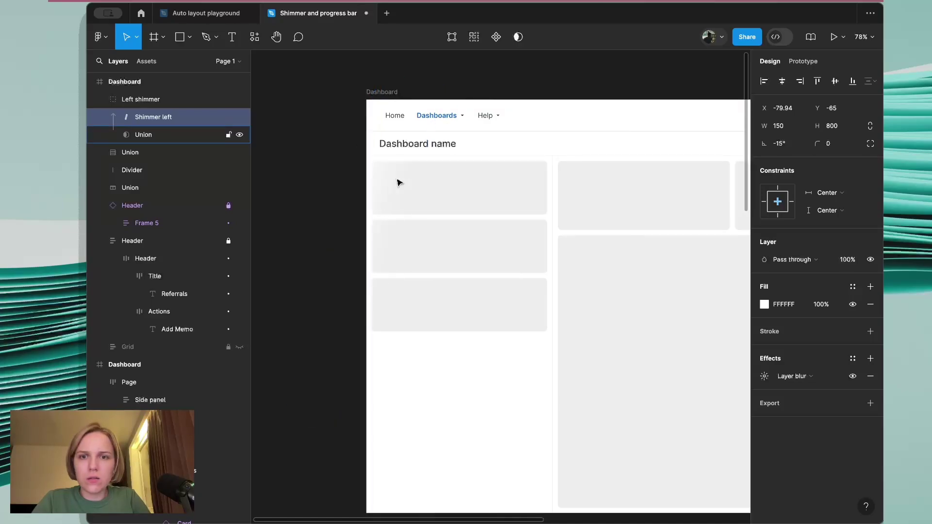
key("shift+Left")
key("shift+Left")
key("shift+Left")
- Space the Shimmer left streak 80 from the side cards, then deselect with the whole Dashboard in view
left_click(408, 194, "shift")
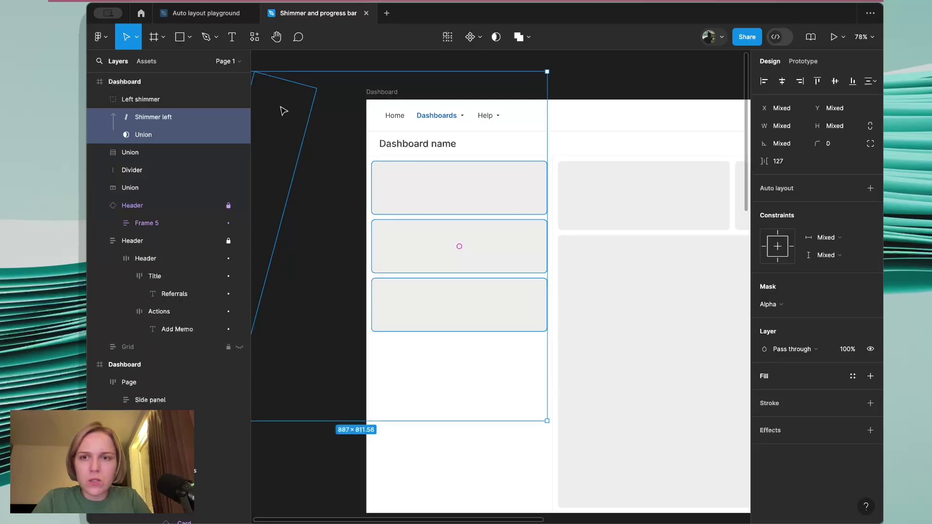
left_click(795, 167)
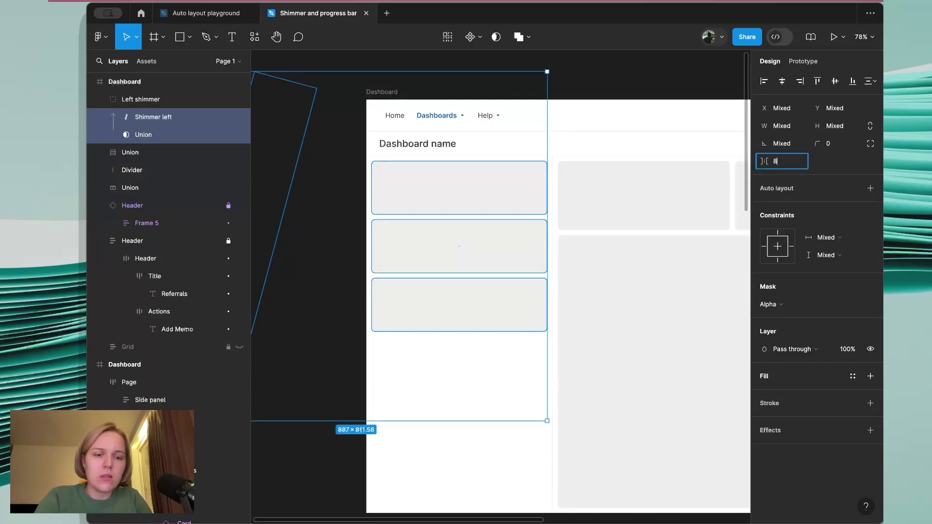
key("Return")
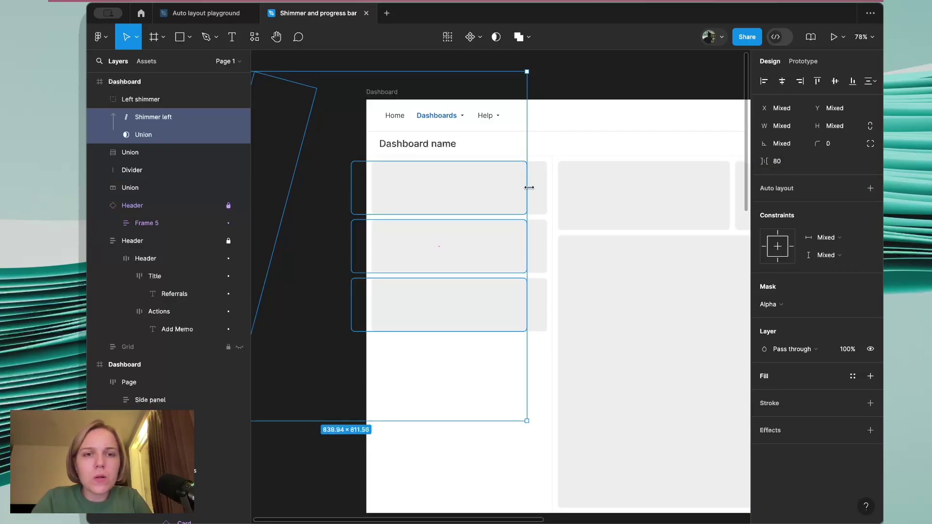
scroll(529, 187, "up", 5)
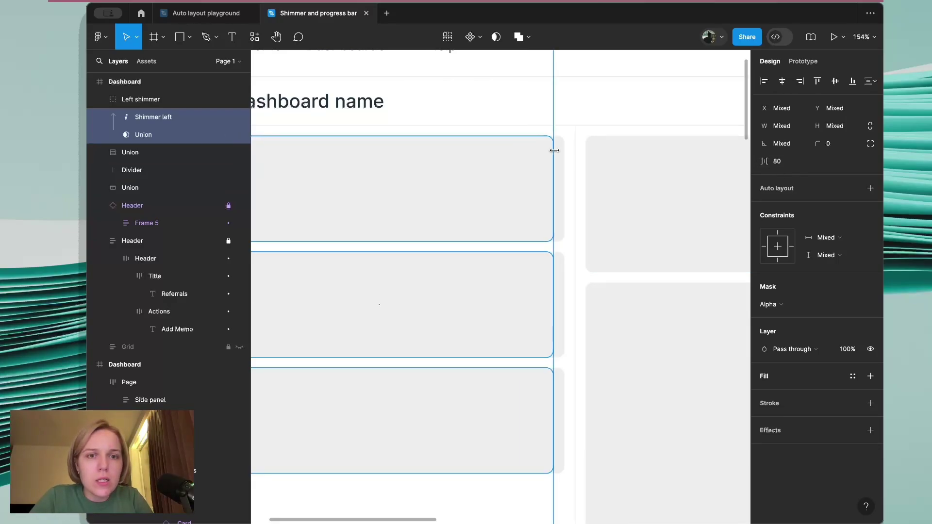
scroll(534, 155, "up", 5)
scroll(540, 167, "down", 8)
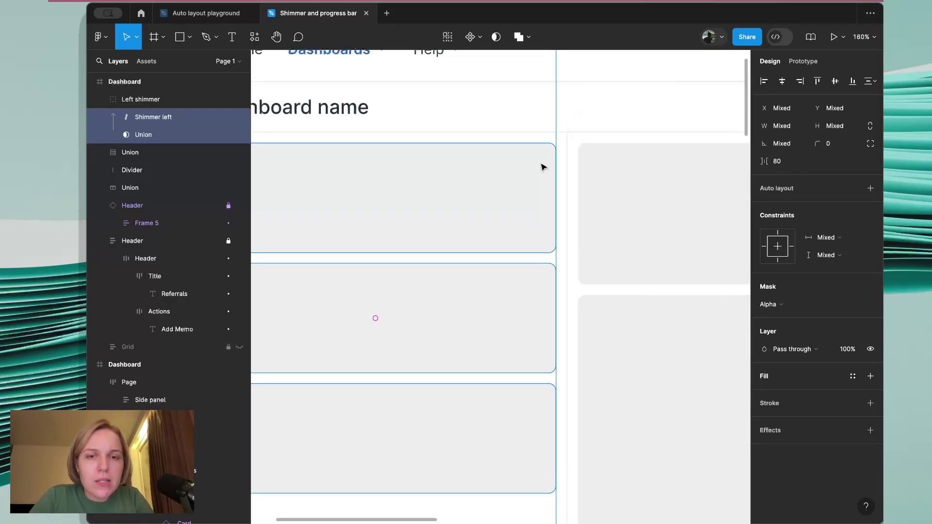
scroll(514, 168, "up", 1)
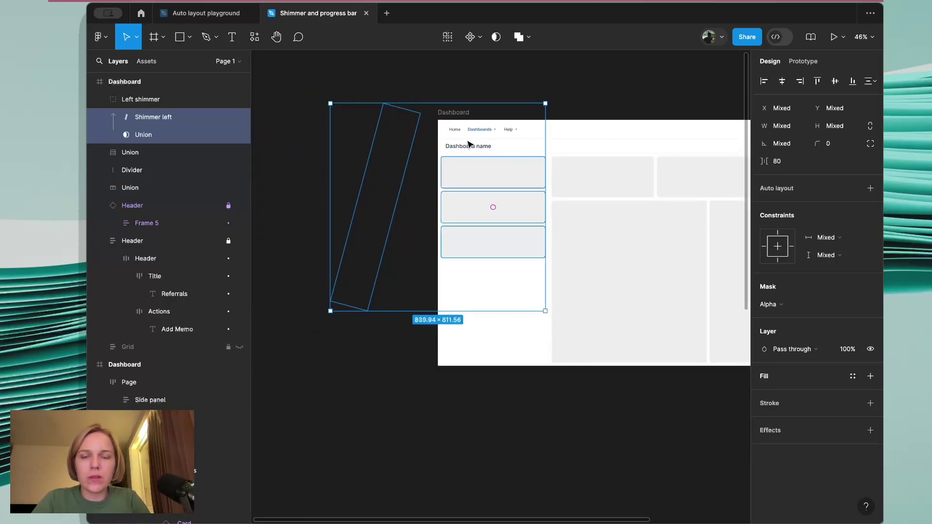
key("Escape")
scroll(486, 160, "right", 3)
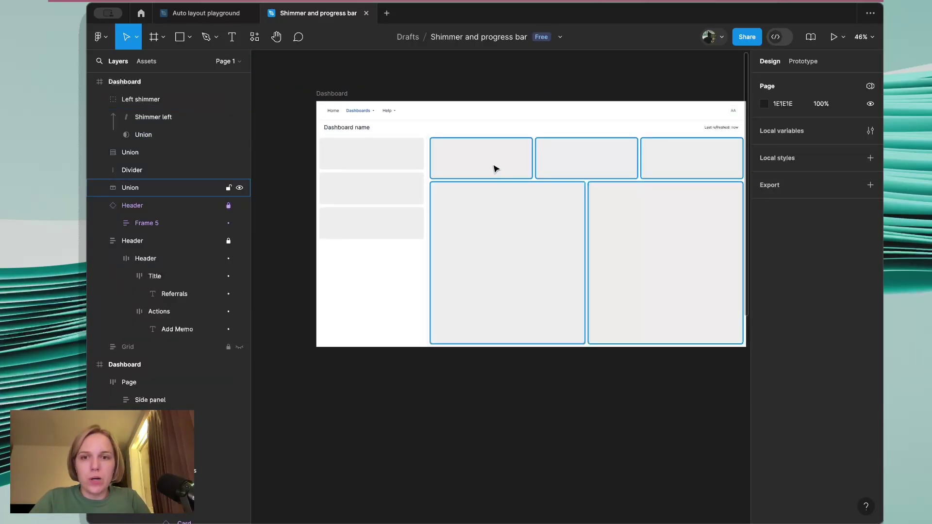
- Duplicate the right-hand card placeholders and paste a copy of Shimmer left over them
left_click(467, 306)
scroll(467, 305, "right", 2)
key("ctrl+d")
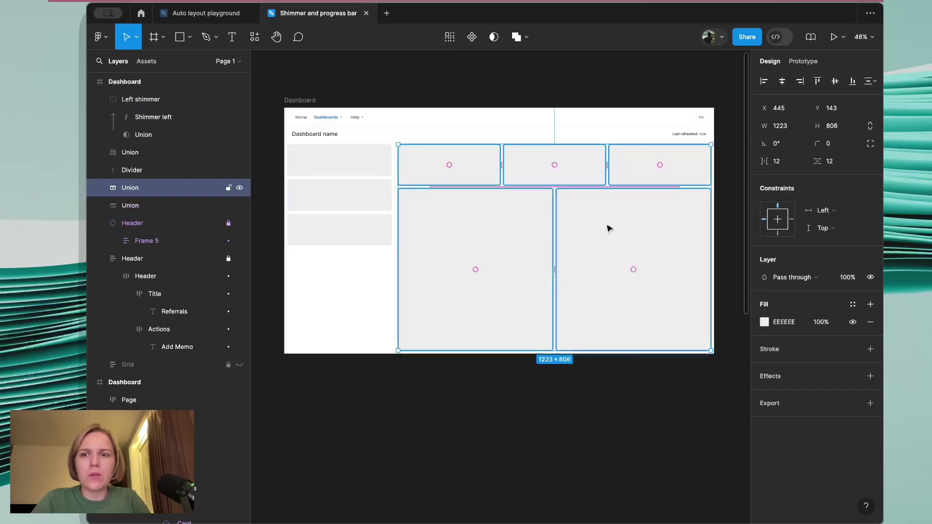
left_click(163, 119)
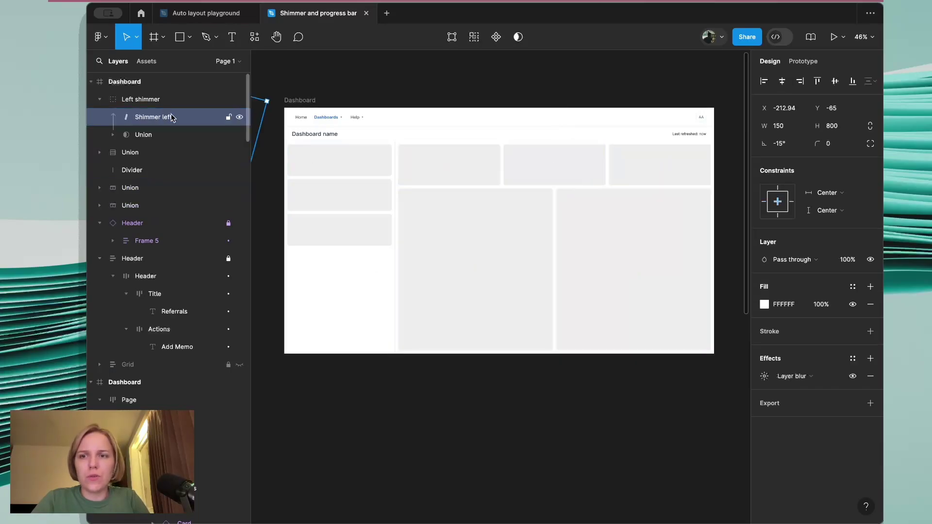
left_click(483, 228)
key("ctrl+v")
scroll(483, 231, "left", 2)
left_click_drag(323, 157, 574, 204)
scroll(575, 204, "up", 3)
scroll(574, 204, "right", 5)
scroll(467, 235, "left", 3)
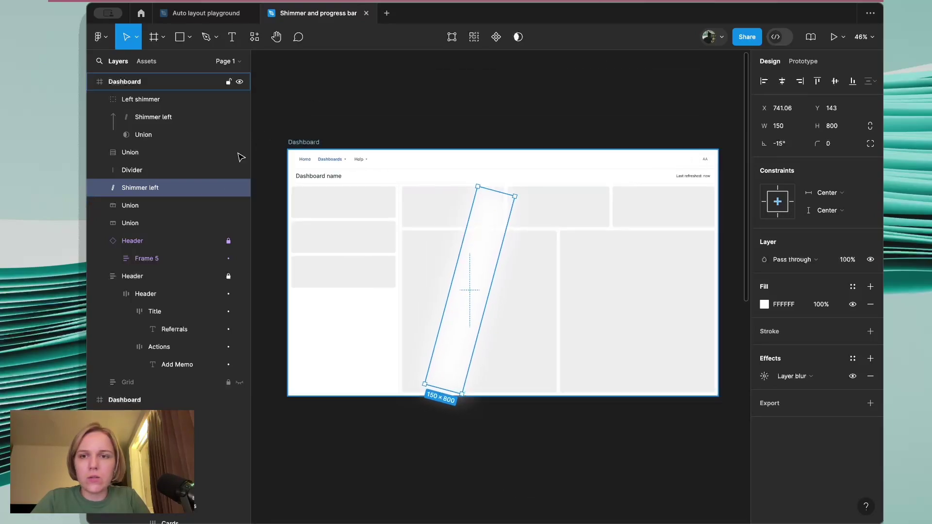
- Stretch the shimmer copy to 1000 tall and shift it to cover the cards
left_click(840, 127)
type("1")
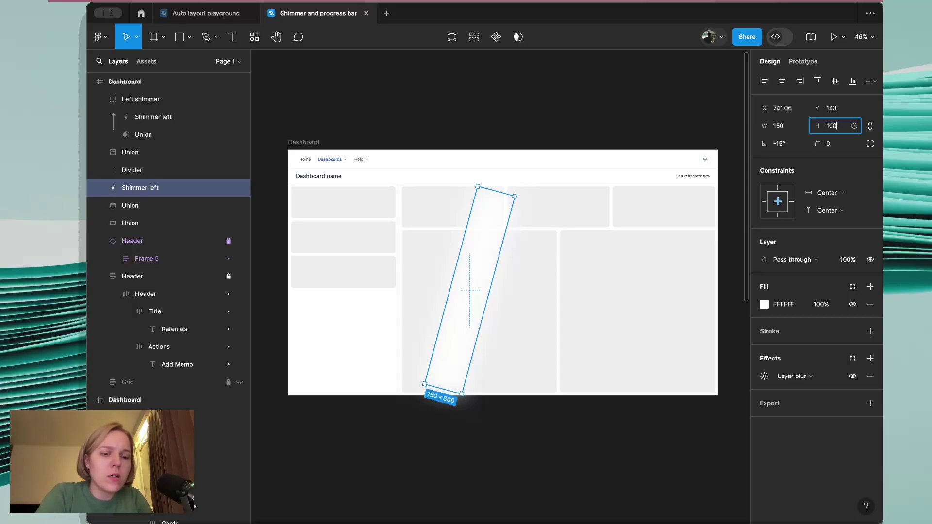
type("000")
key("Return")
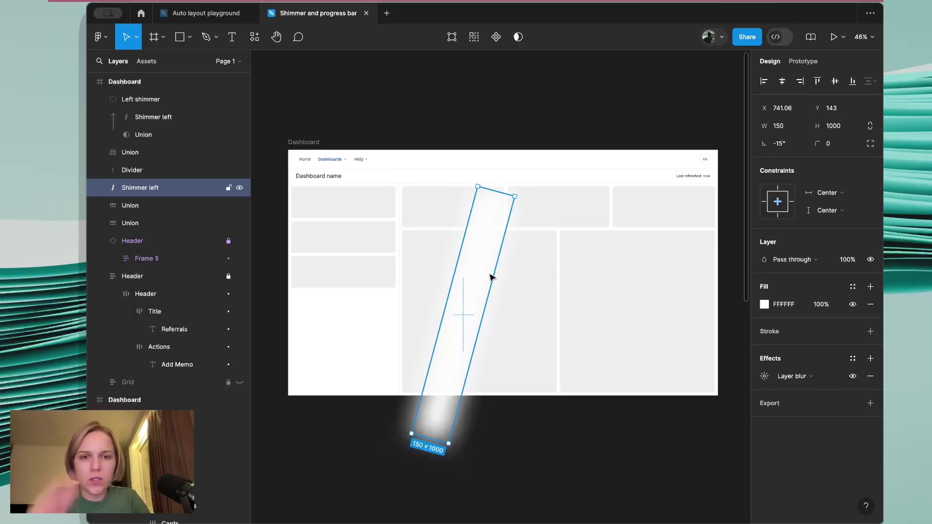
mouse_move(475, 292)
left_mouse_down()
mouse_move(476, 277)
mouse_move(522, 298)
mouse_move(452, 288)
mouse_move(473, 291)
left_mouse_up()
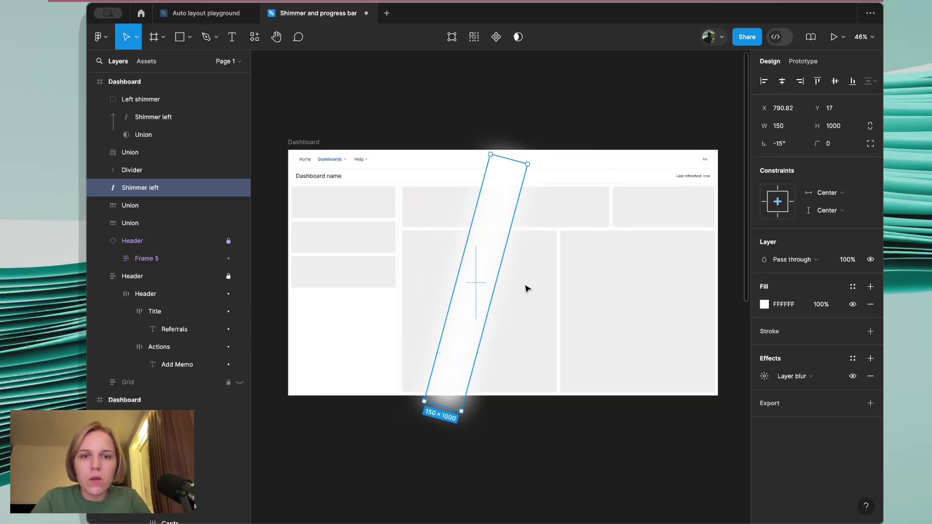
- Rename the copy 'Shimmer right' and mask it with the right-hand cards shape
double_click(156, 189)
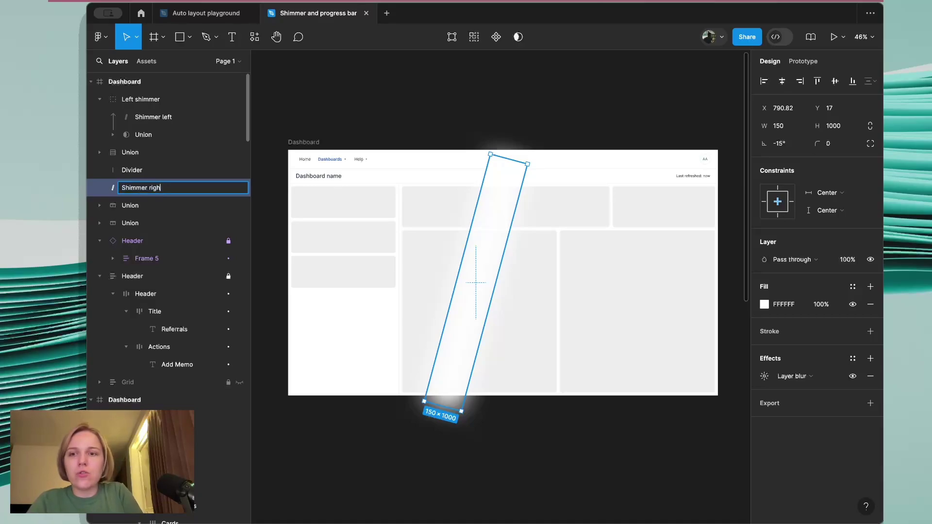
type("right")
left_click(130, 208)
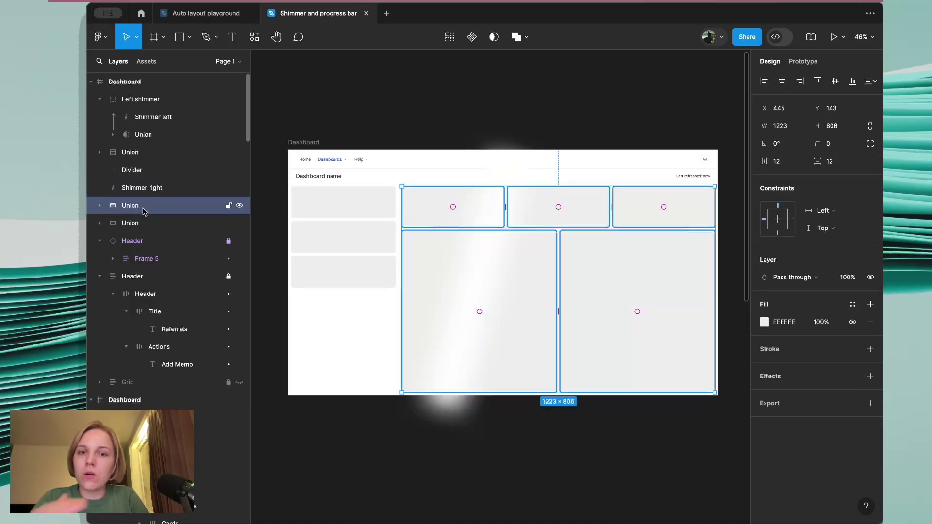
left_click(149, 191, "shift")
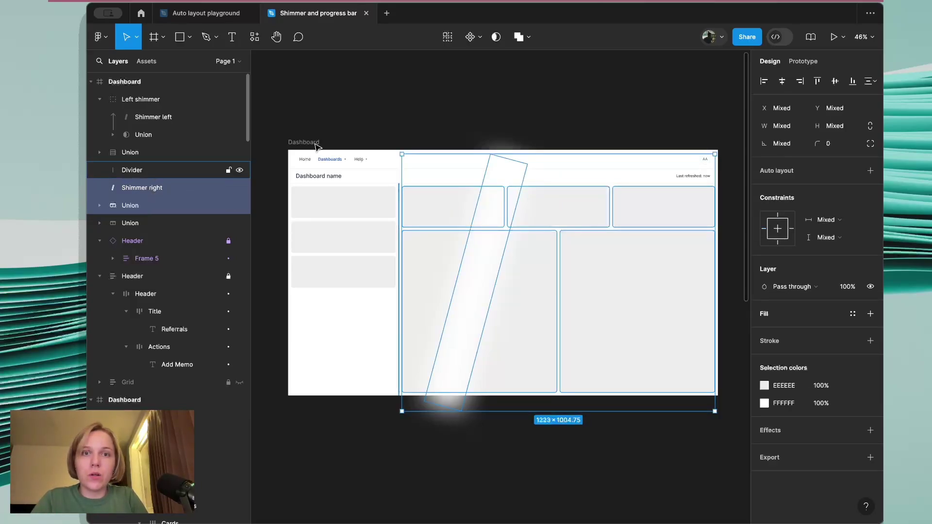
left_click(496, 43)
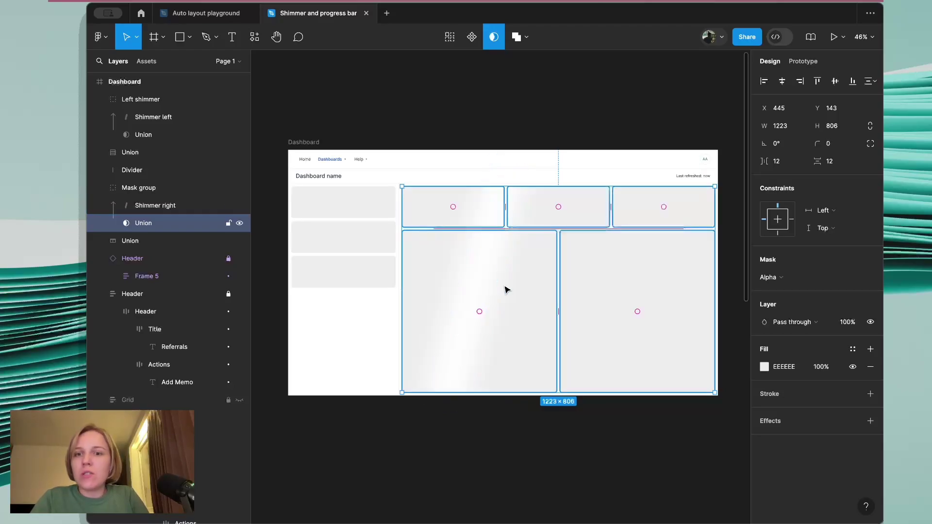
- Name the mask group 'Right shimmer' and slide the streak left, parked 80 from the cards
double_click(140, 189)
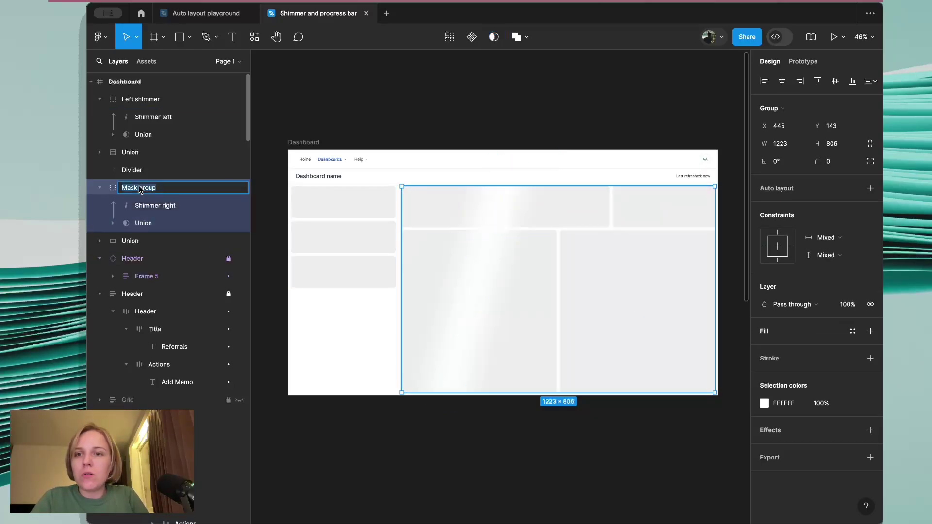
type("Right shimmer")
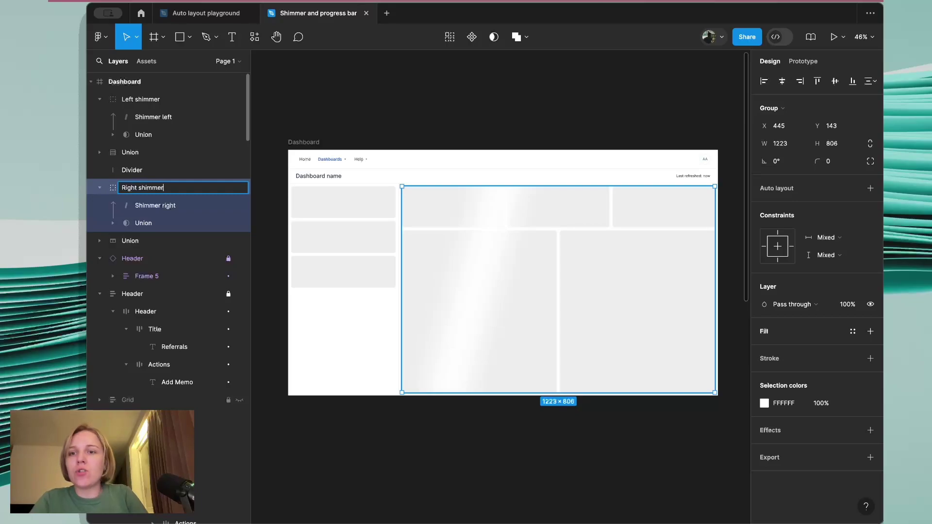
left_click(148, 205)
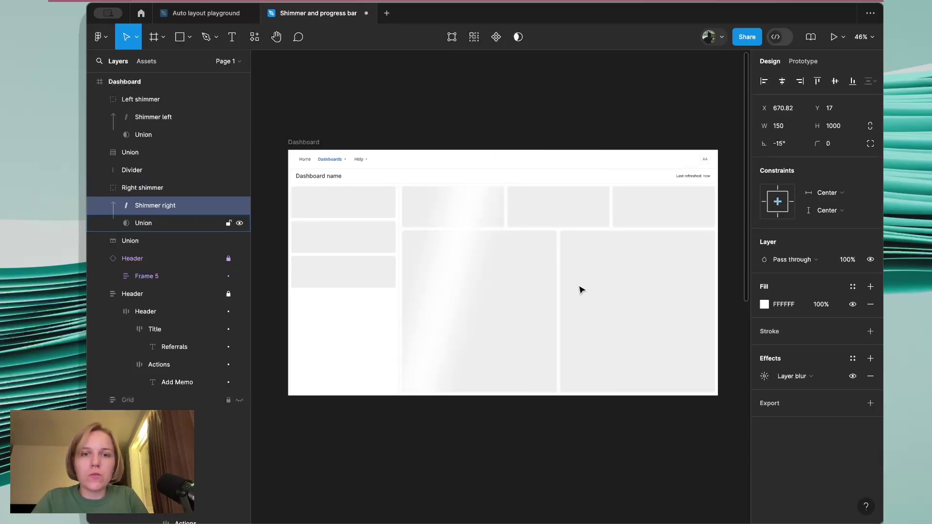
key("shift+Left")
key("shift+Left")
key("shift+Left")
key("shift+Left")
key("shift+Left")
key("shift+Left")
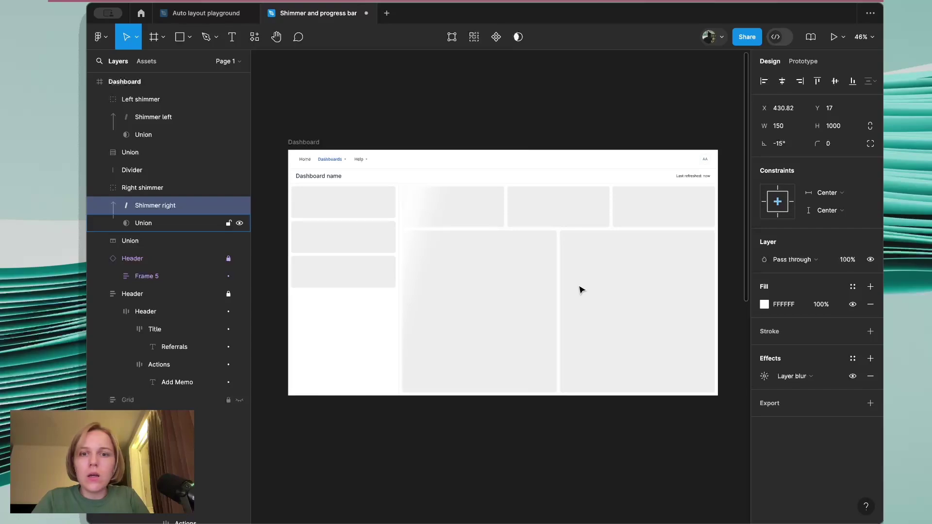
key("shift+Left")
key("shift+Left")
key("shift+Left")
key("shift+Left")
key("shift+Left")
key("shift+Left")
key("shift+Left")
key("shift+Left")
key("shift+Left")
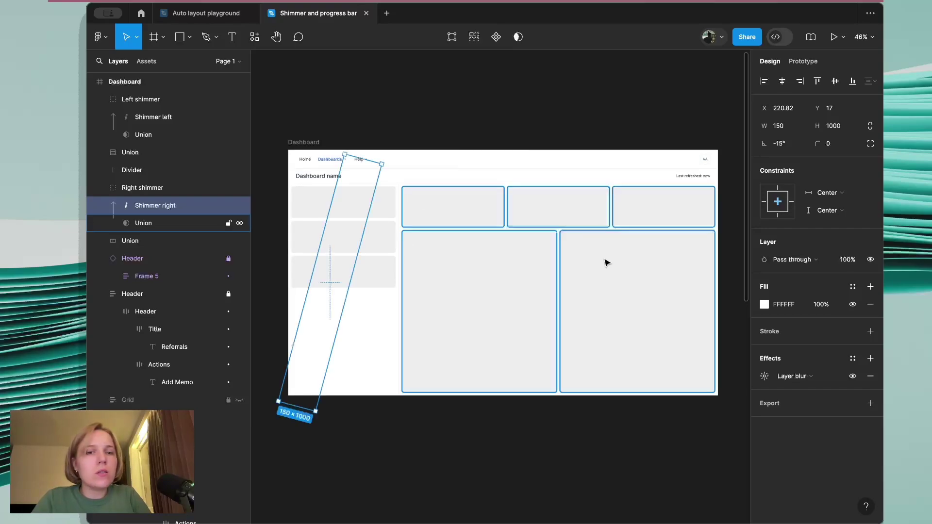
left_click(835, 82)
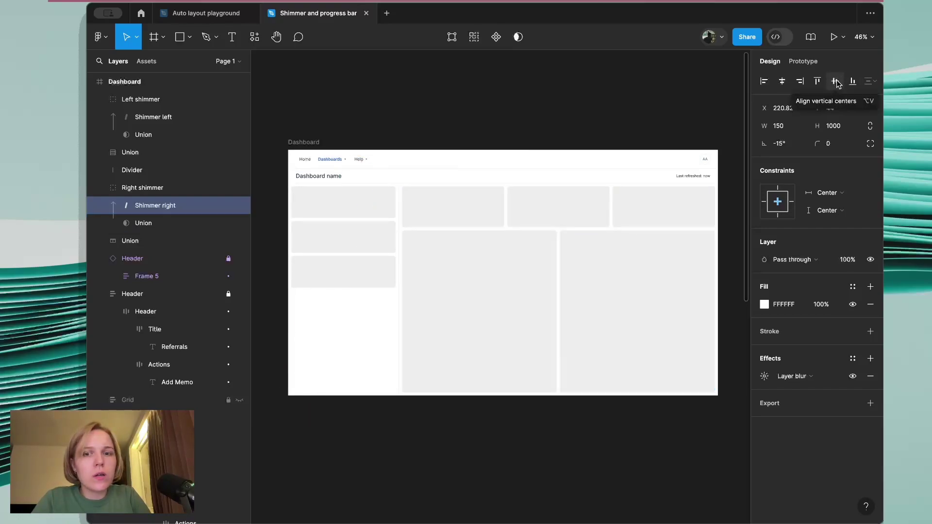
left_click(501, 264, "shift")
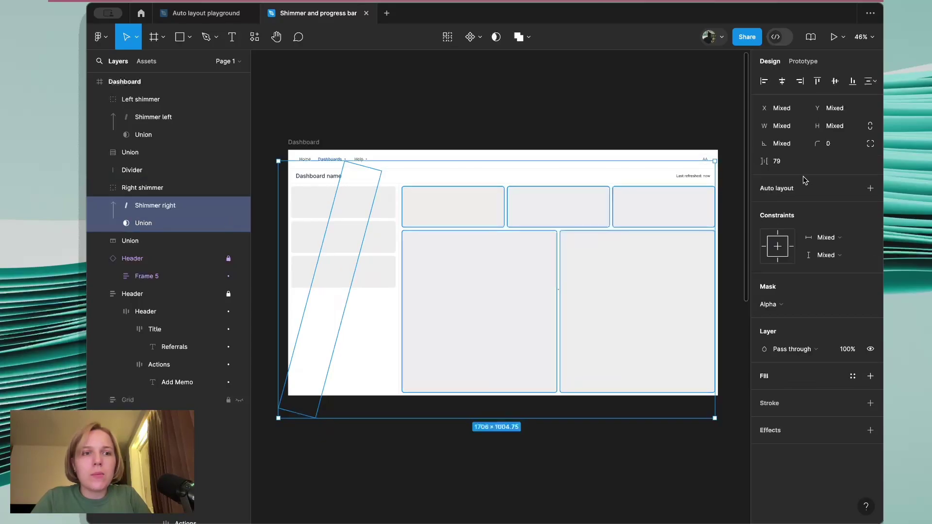
left_click(156, 207)
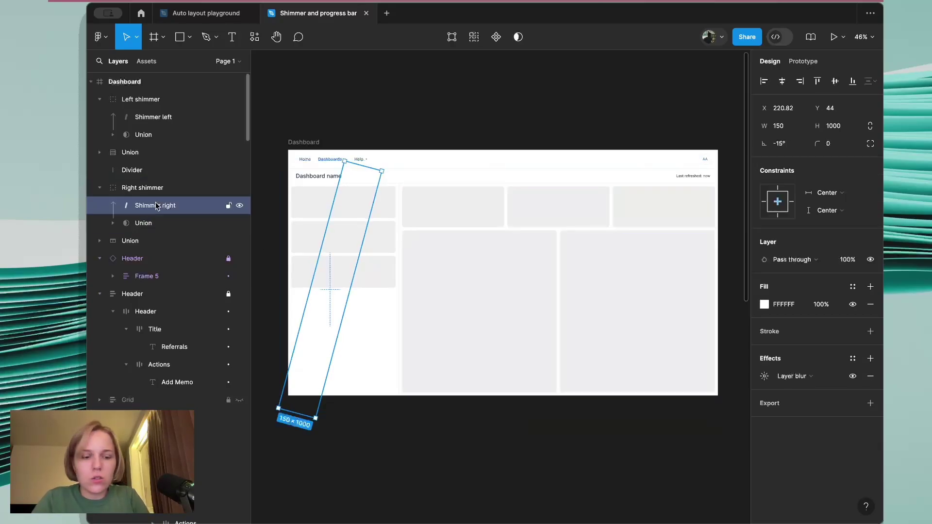
key("Left")
left_click(461, 262, "shift")
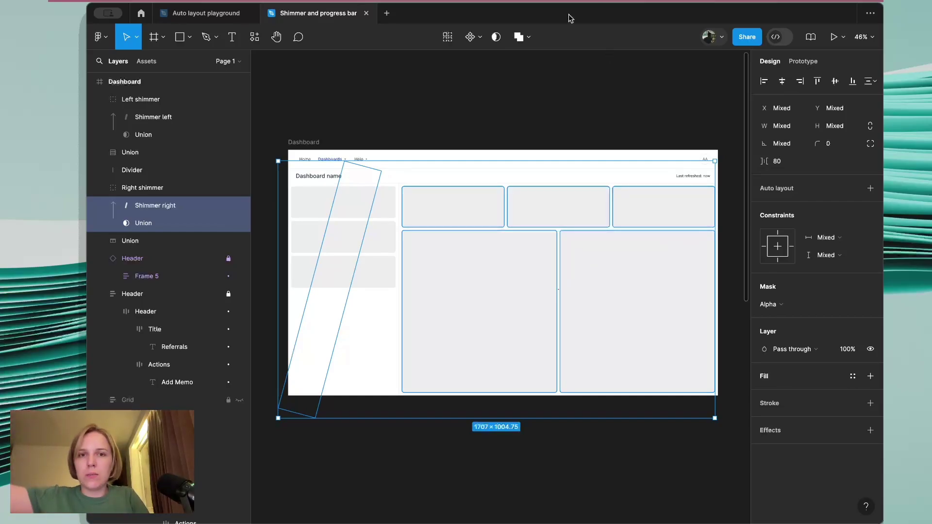
- Duplicate the Dashboard frame below the original
left_click(545, 106)
scroll(485, 97, "down", 5)
left_click(388, 73)
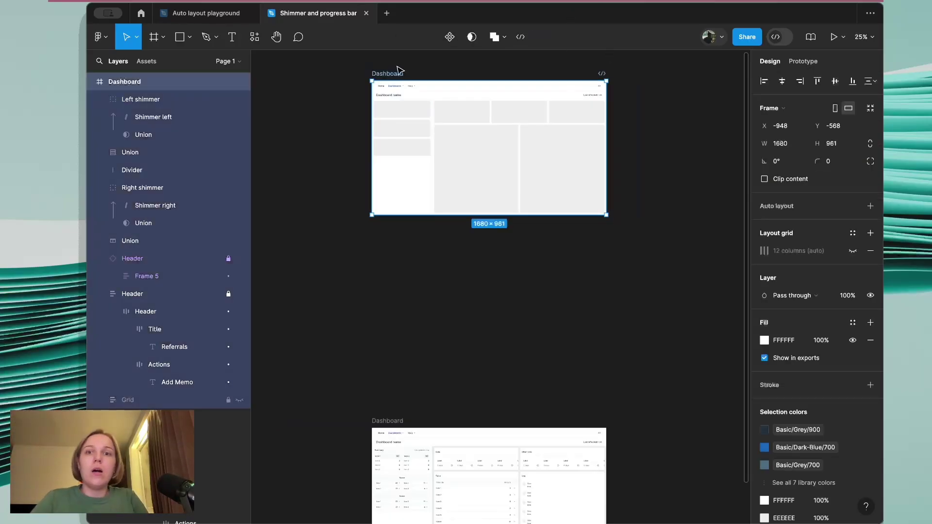
left_click_drag(391, 75, 396, 220)
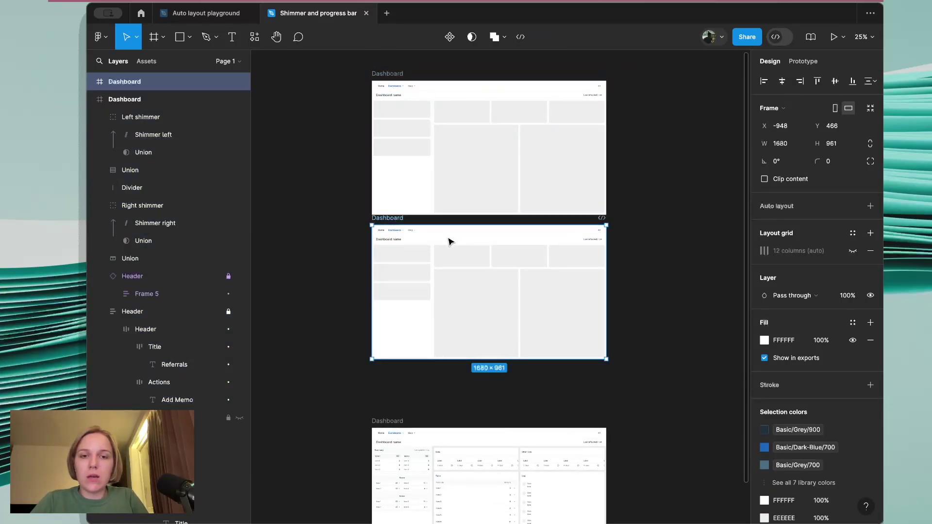
scroll(448, 241, "up", 5)
- In the copy, slide Shimmer left across the sidebar boxes and set their spacing to 80
double_click(372, 297)
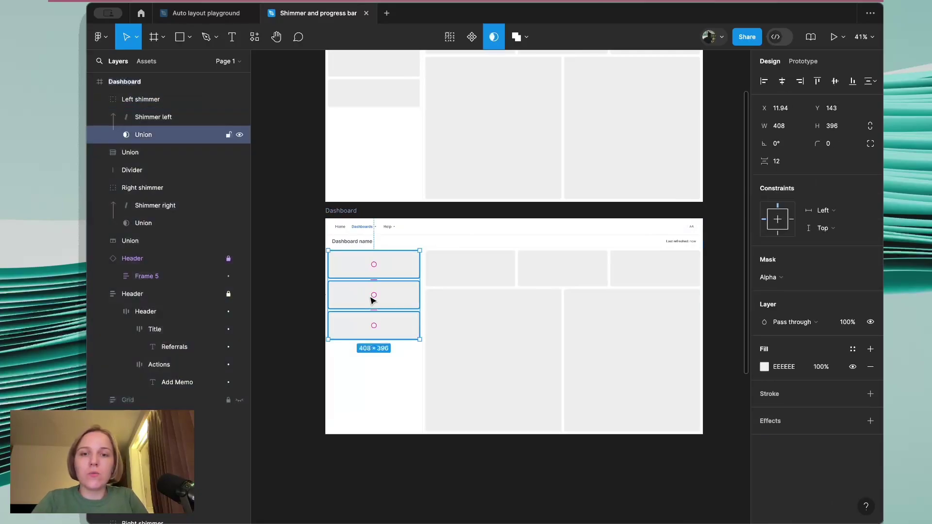
left_click(162, 118)
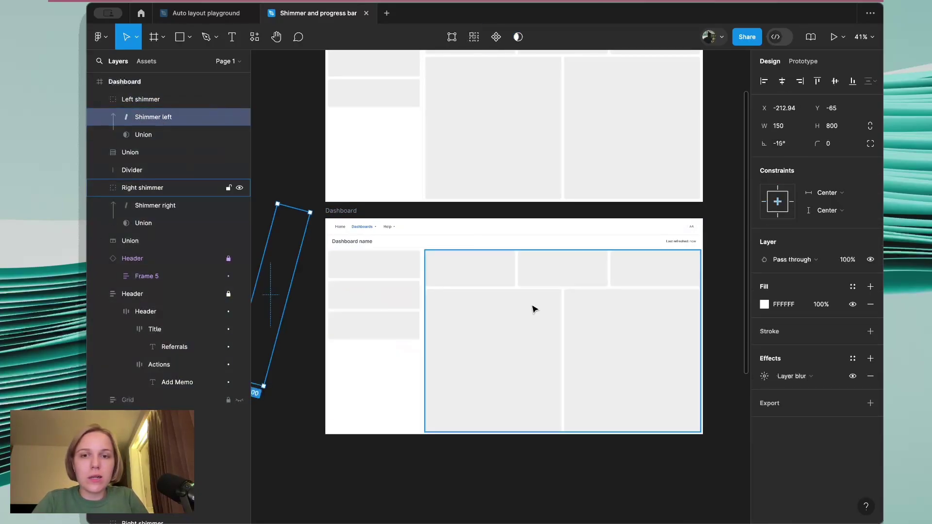
key("shift+Right")
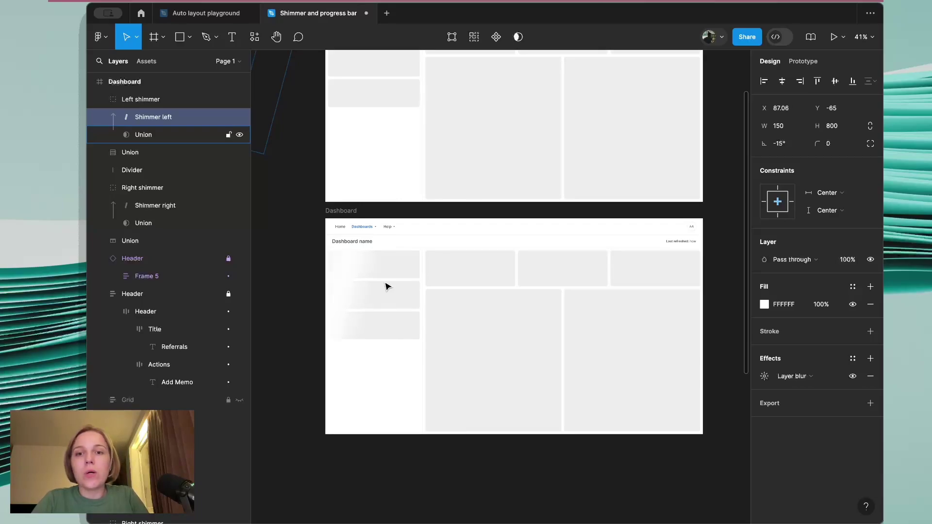
key("shift+Right")
key("shift+Right")
key("shift+Right")
key("shift+Right")
key("shift+Right")
key("shift+Right")
key("shift+Right")
key("shift+Right")
key("shift+Right")
key("shift+Right")
key("shift+Right")
key("shift+Right")
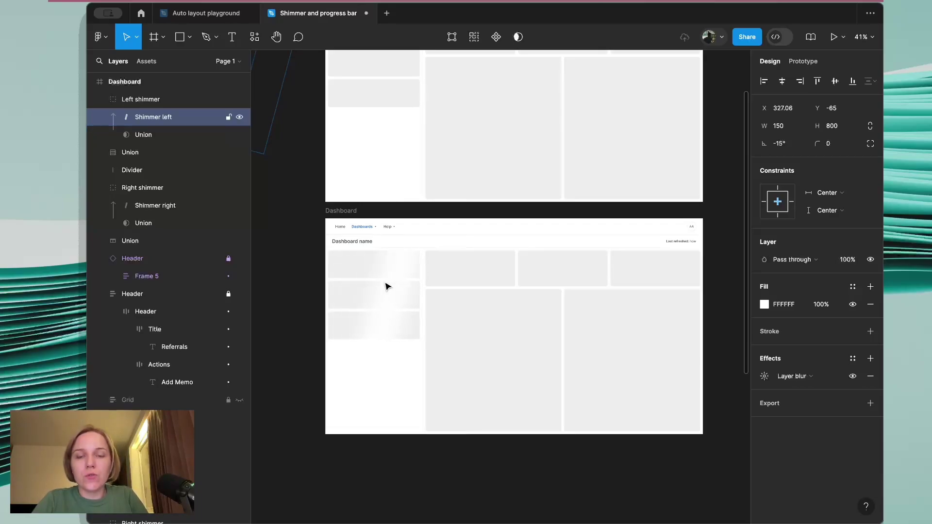
key("shift+Right")
key("shift+Right")
key("shift+Right")
key("shift+Right")
key("shift+Right")
key("shift+Right")
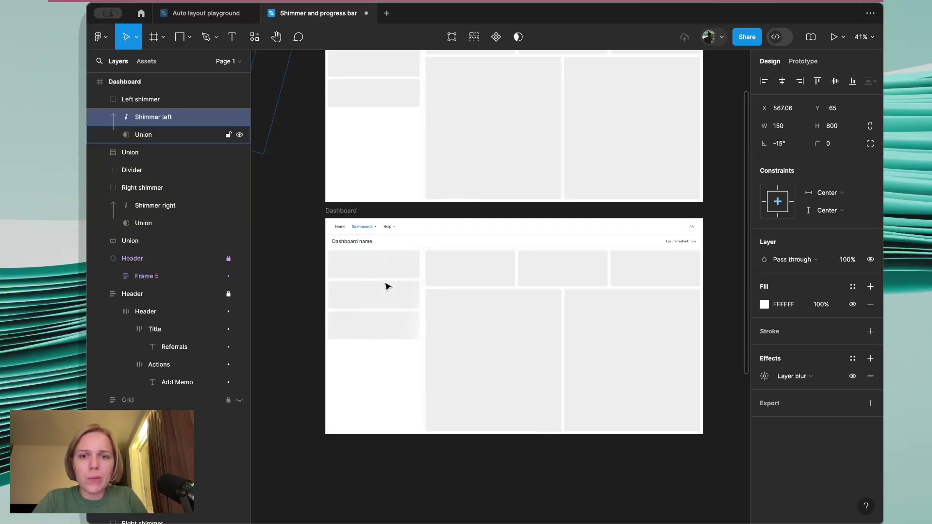
left_click(387, 301, "shift")
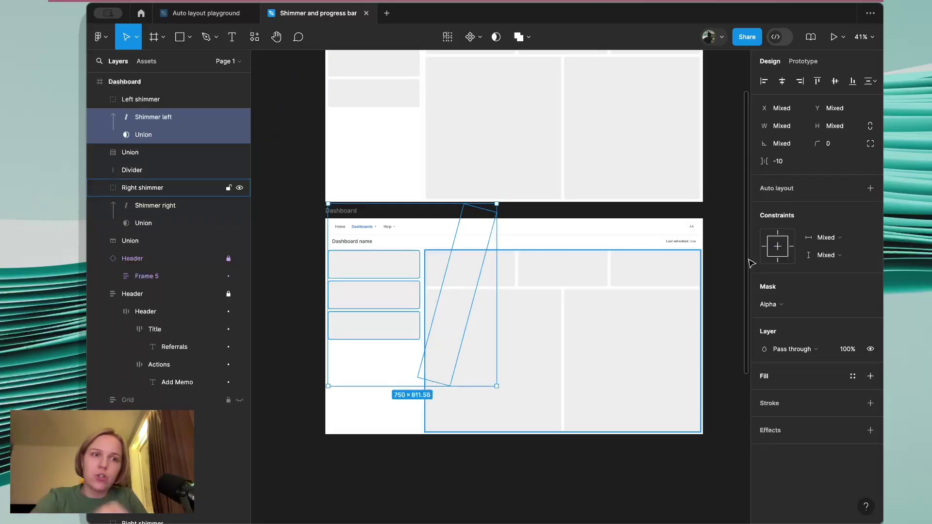
left_click(790, 164)
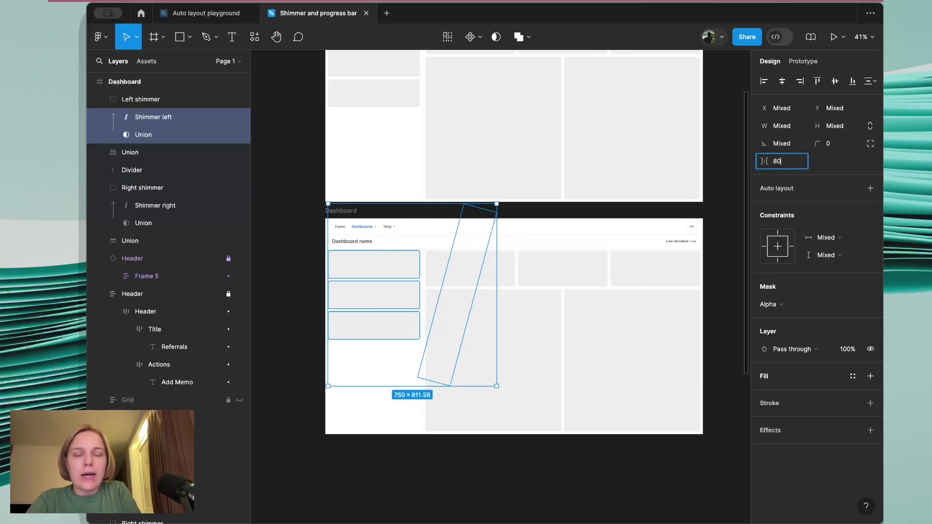
key("Return")
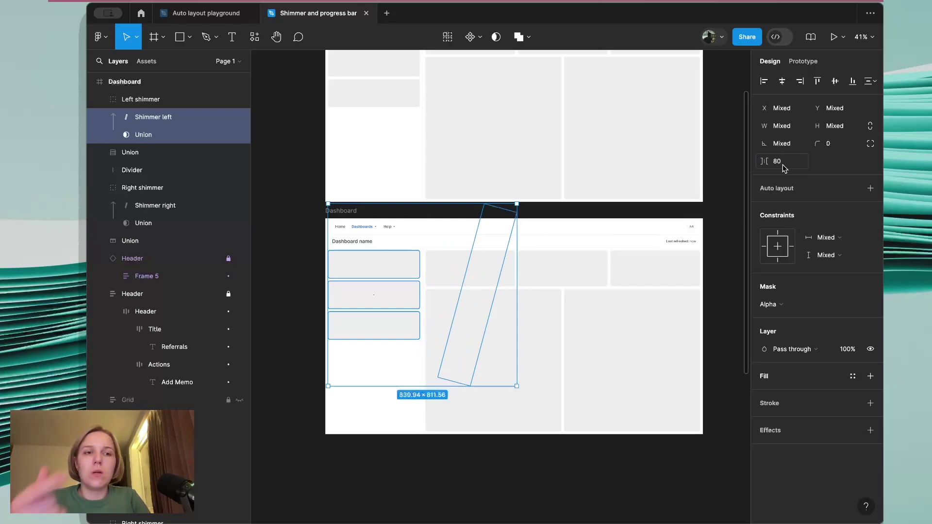
- Move Shimmer right to the copy's right edge, set 80 from its Union mask
left_click(572, 259)
left_click(141, 206)
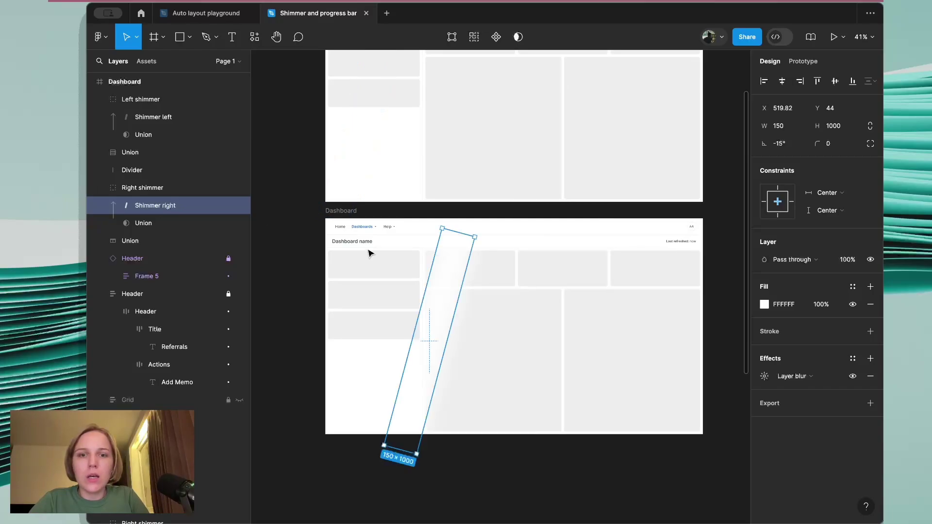
left_click_drag(378, 255, 682, 289)
key("shift+Right")
key("shift+Right")
key("shift+Right")
key("shift+Right")
key("shift+Right")
key("shift+Right")
key("shift+Right")
key("shift+Right")
key("shift+Right")
key("shift+Right")
key("shift+Right")
key("shift+Right")
key("shift+Right")
key("shift+Right")
key("shift+Right")
key("shift+Right")
key("shift+Right")
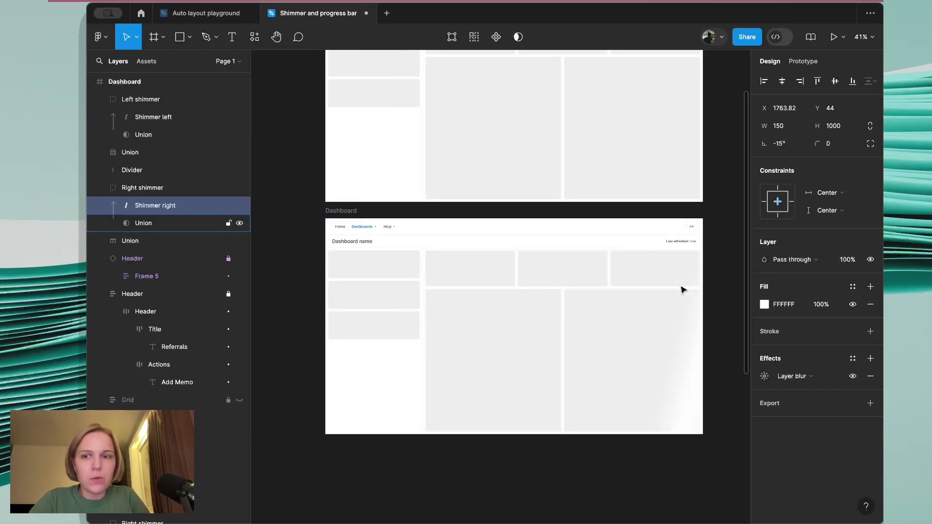
left_click(180, 224, "shift")
left_click(792, 164)
type("80")
key("Return")
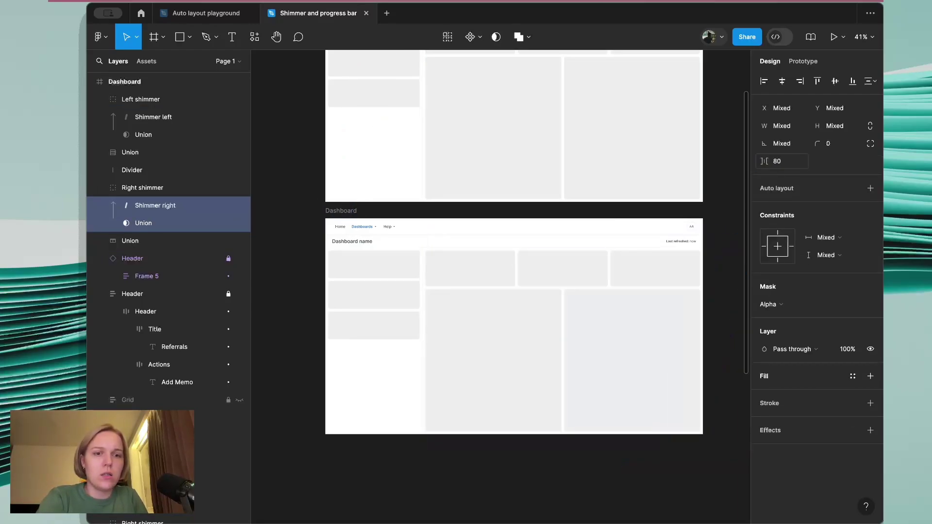
- Link the top Dashboard frame to the second Dashboard frame as a prototype connection
key("Escape")
scroll(486, 242, "down", 2)
left_click(803, 61)
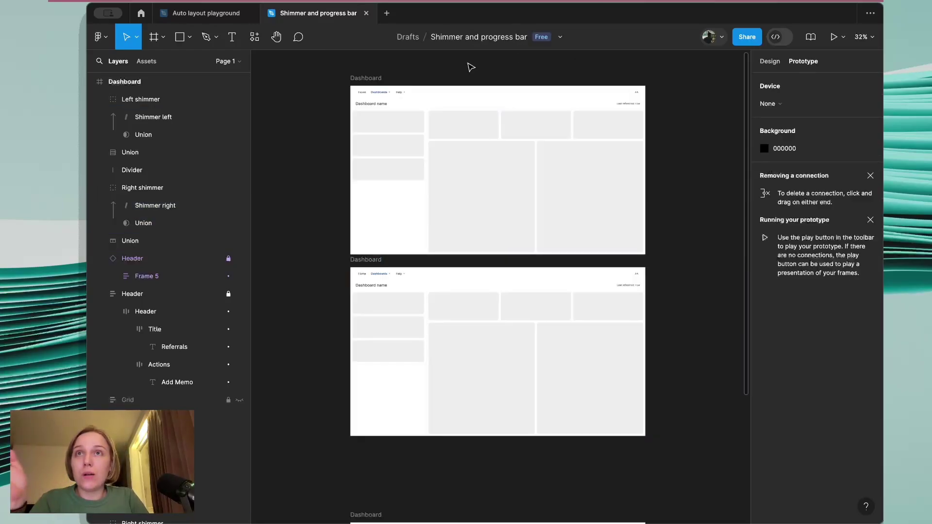
left_click(367, 78)
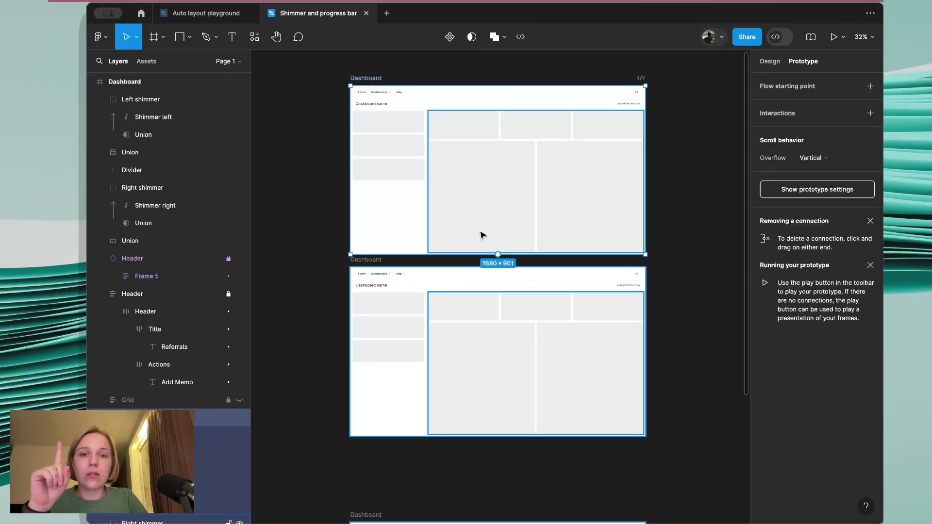
left_click_drag(498, 255, 498, 298)
- Set the connection to After delay 100ms, Smart animate, Ease out, 1400ms
left_click(467, 296)
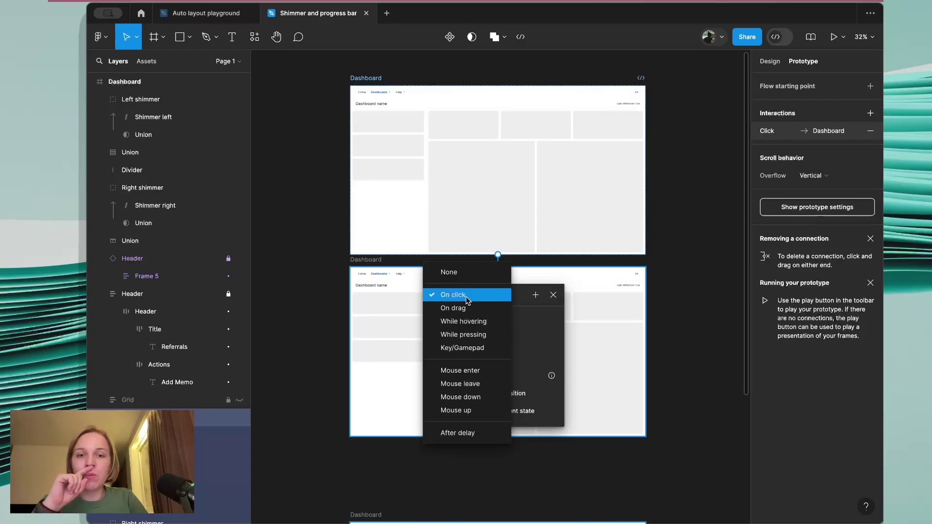
left_click(483, 432)
left_click(446, 313)
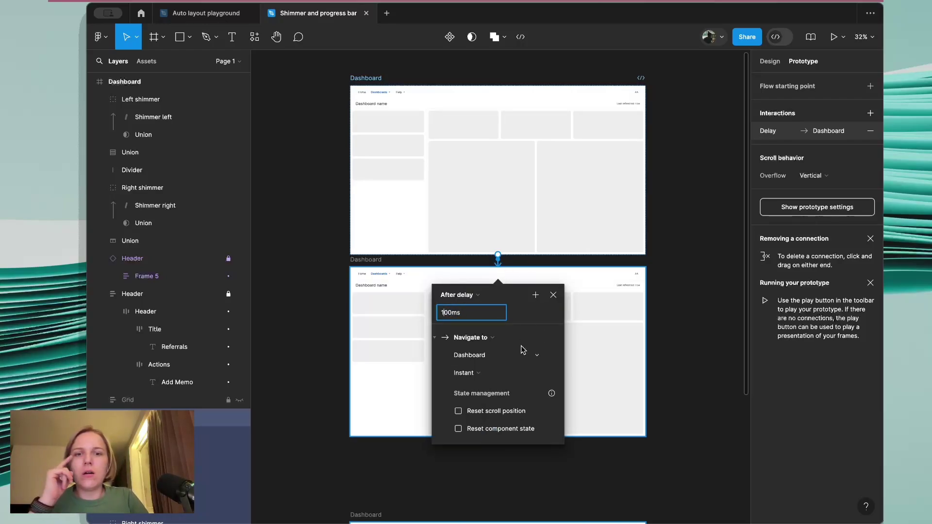
left_click(477, 374)
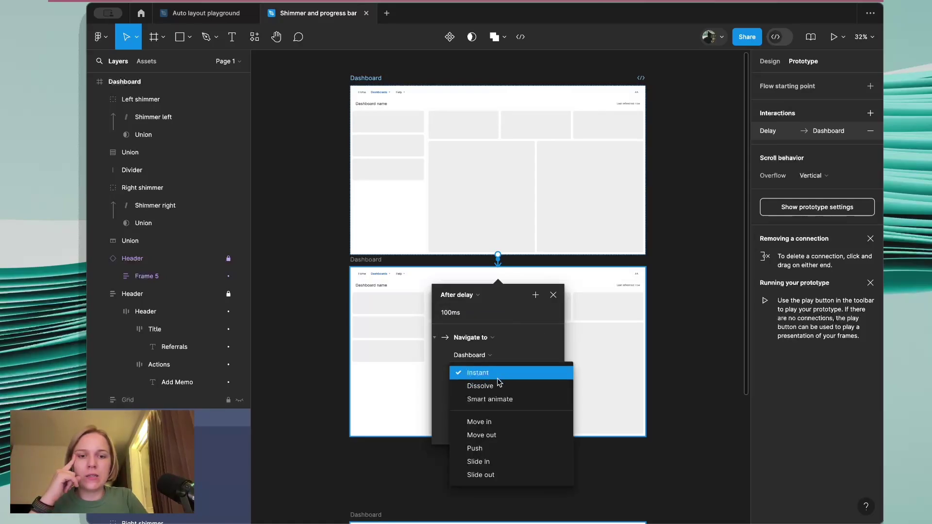
left_click(513, 397)
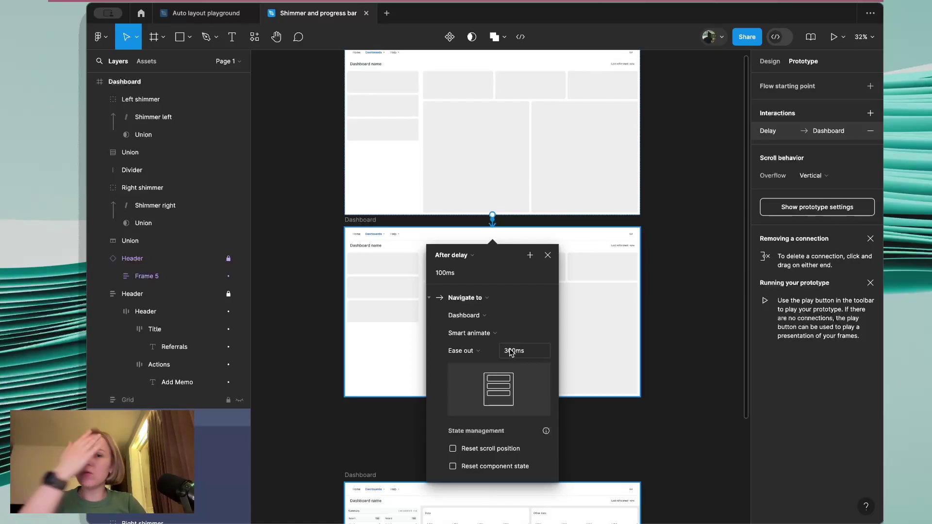
left_click(511, 351)
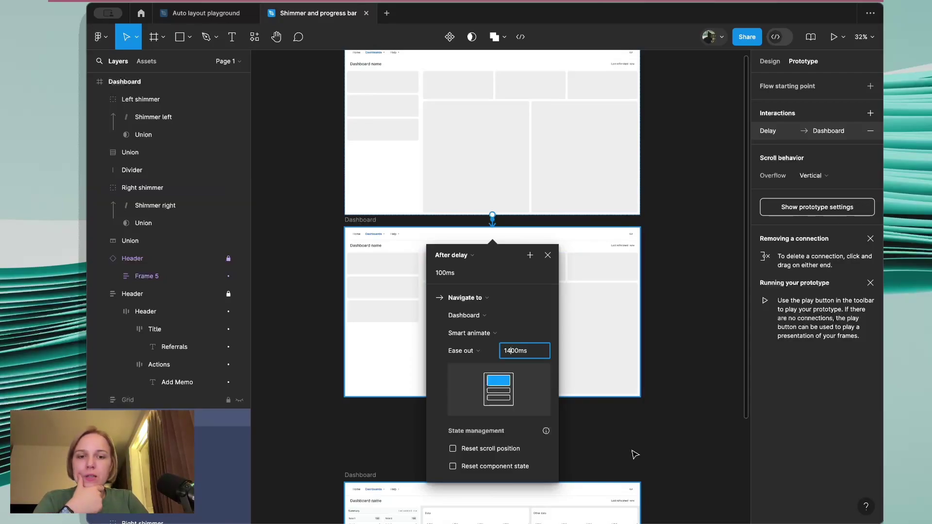
scroll(603, 323, "up", 2)
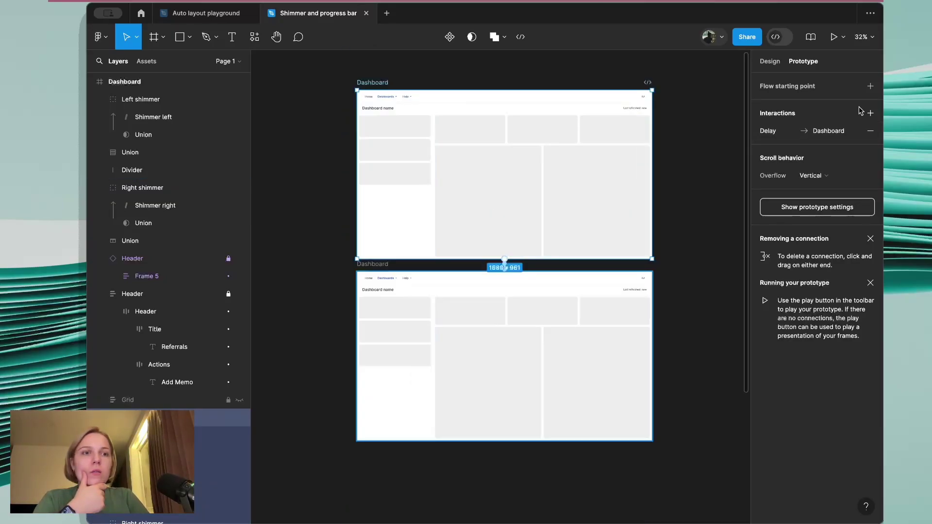
- Add and rename a flow starting point on the first Dashboard, then fit the prototype preview
left_click(870, 86)
double_click(330, 96)
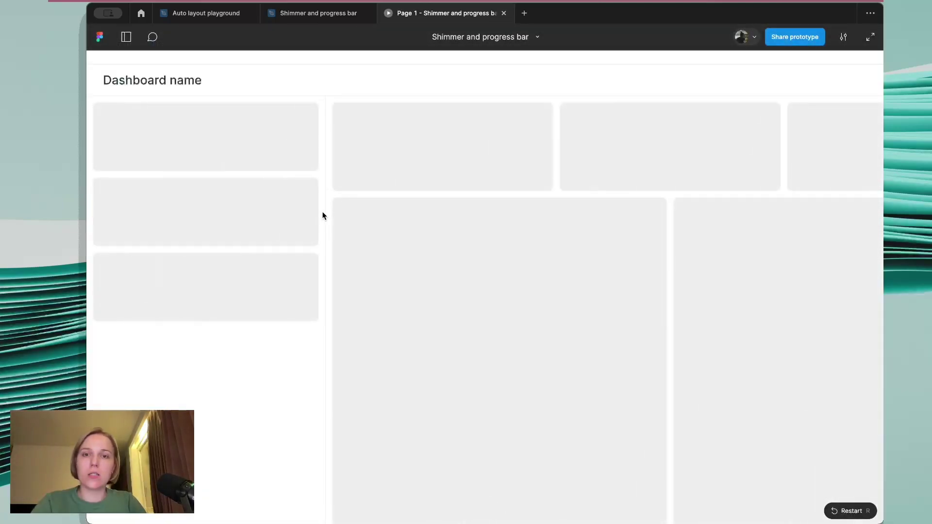
key("z")
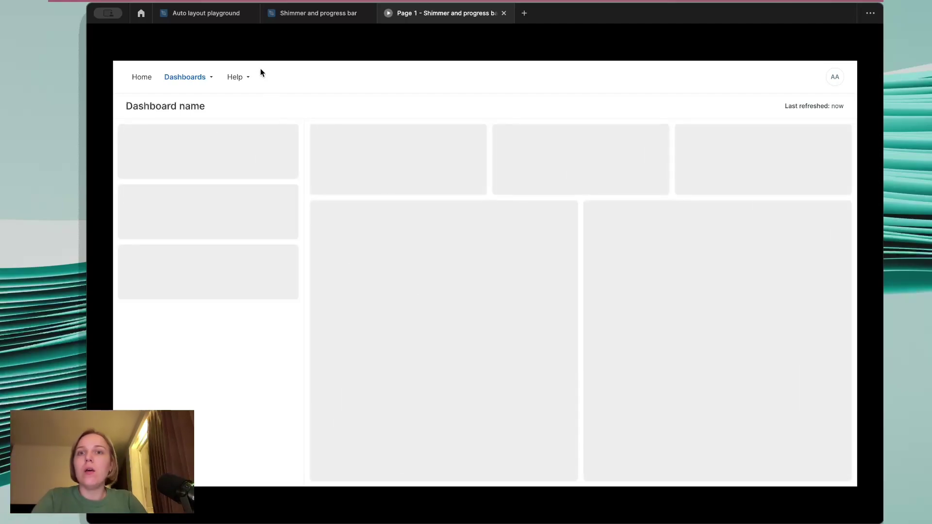
- Back in the editor, move the third Dashboard frame further down to make room
left_click(316, 14)
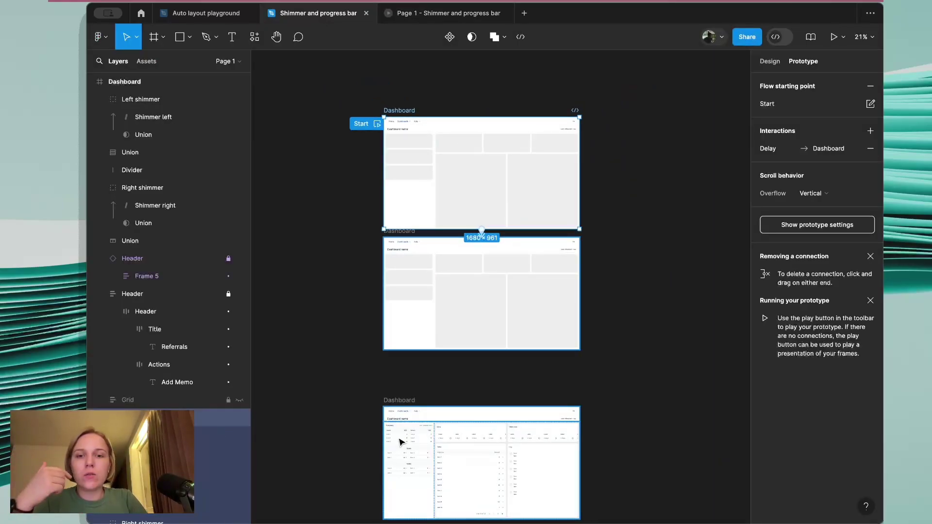
scroll(415, 389, "down", 5)
left_click(417, 394)
scroll(483, 278, "down", 3)
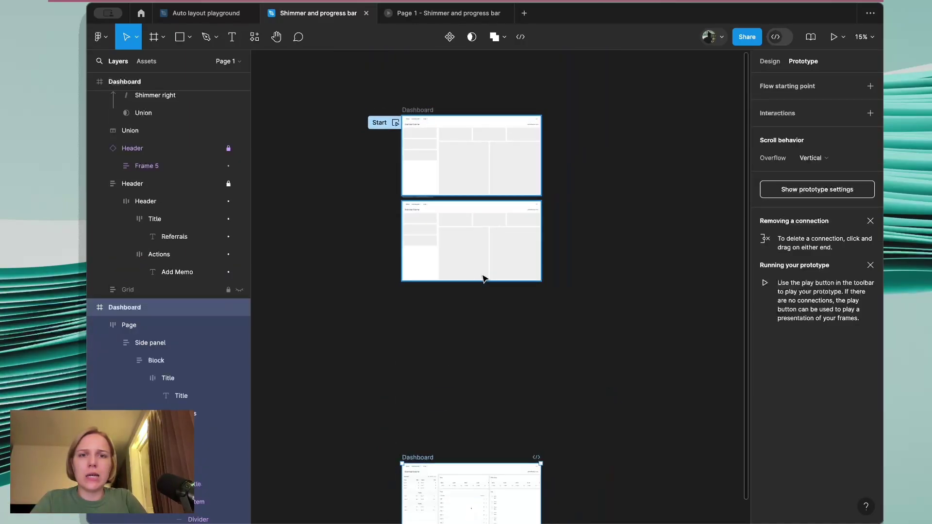
left_click_drag(410, 453, 418, 514)
left_click(454, 387)
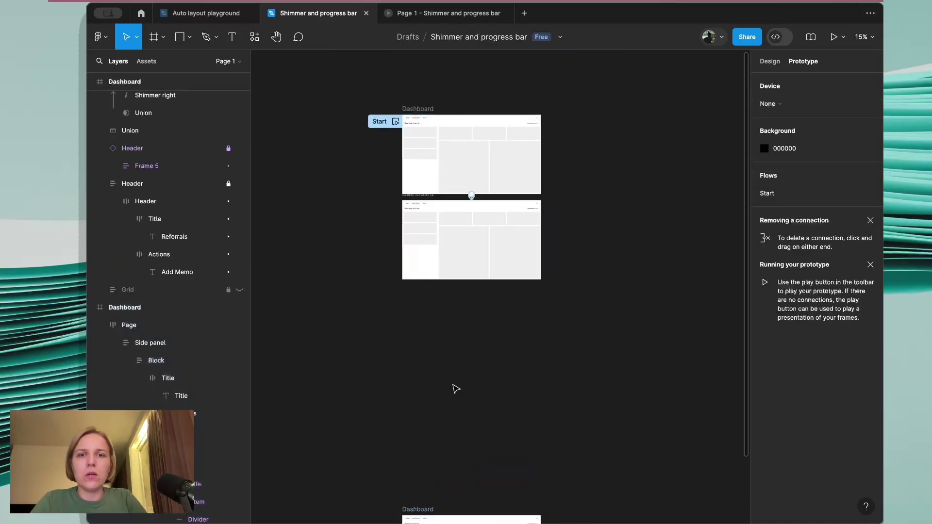
- Duplicate the two shimmer Dashboard frames below the originals and remove the copy's flow starting point
left_click(421, 109)
scroll(415, 196, "up", 2)
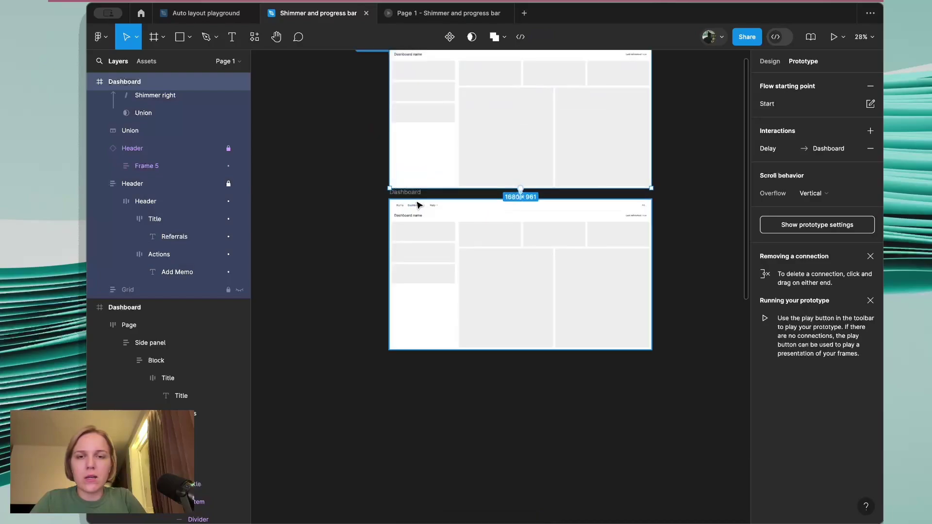
left_click(416, 200, "shift")
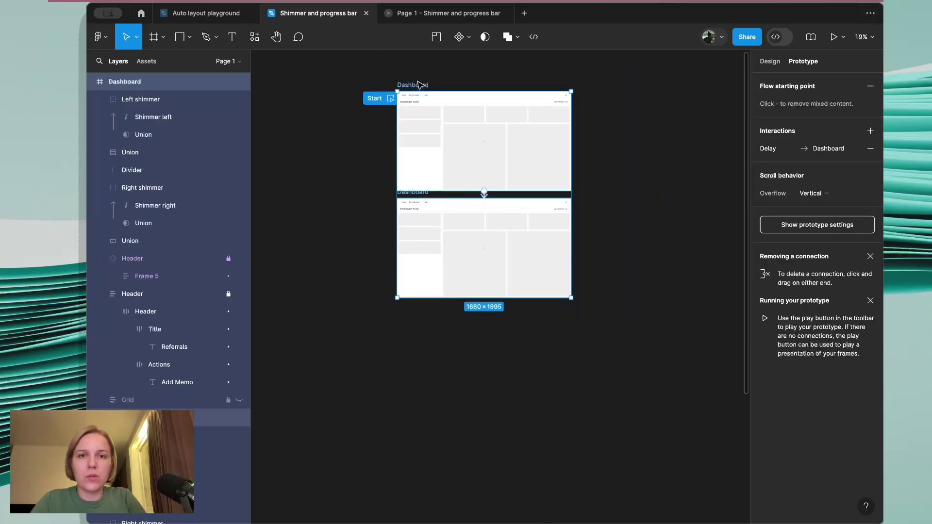
left_click_drag(421, 86, 425, 301)
left_click(426, 300)
left_click(870, 87)
left_click(670, 276)
- Link the second Dashboard frame to the first copy, triggered after a 100ms delay
scroll(490, 249, "up", 3)
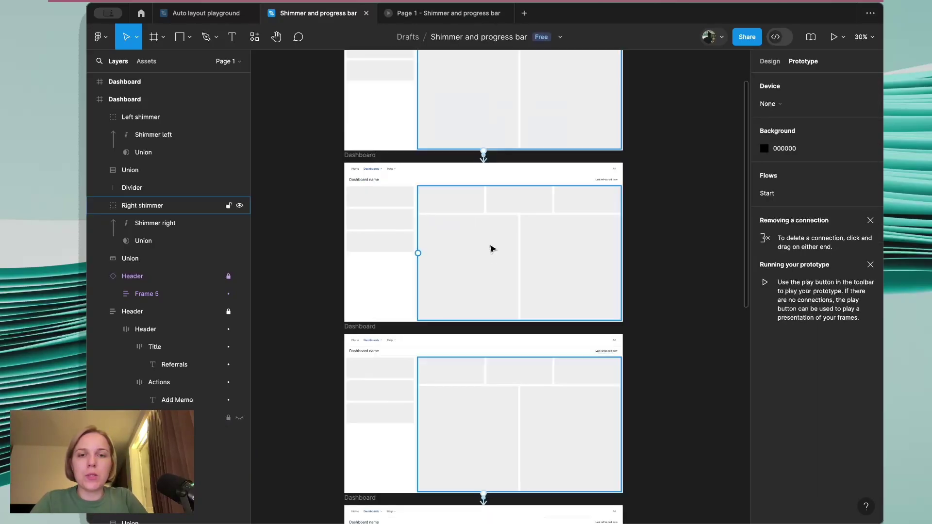
left_click(359, 155)
scroll(483, 334, "up", 3)
left_click_drag(480, 353, 480, 353)
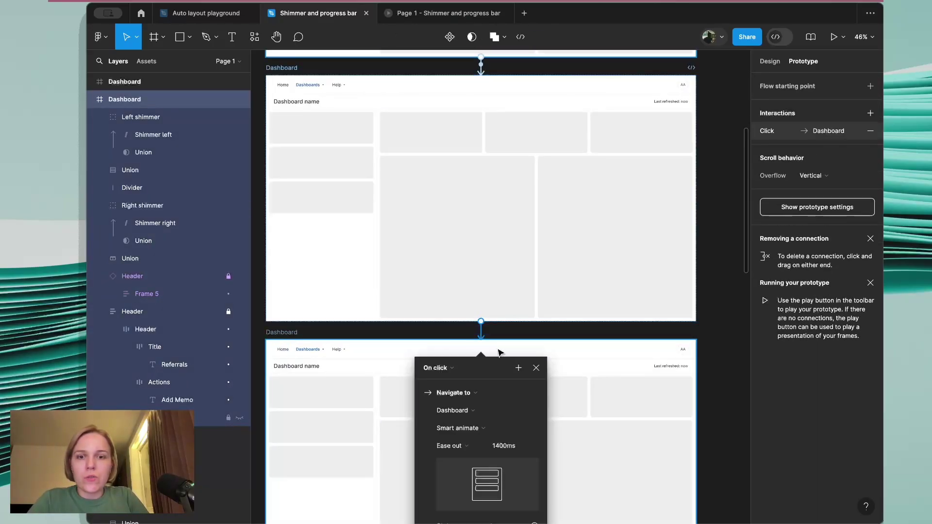
scroll(609, 369, "down", 2)
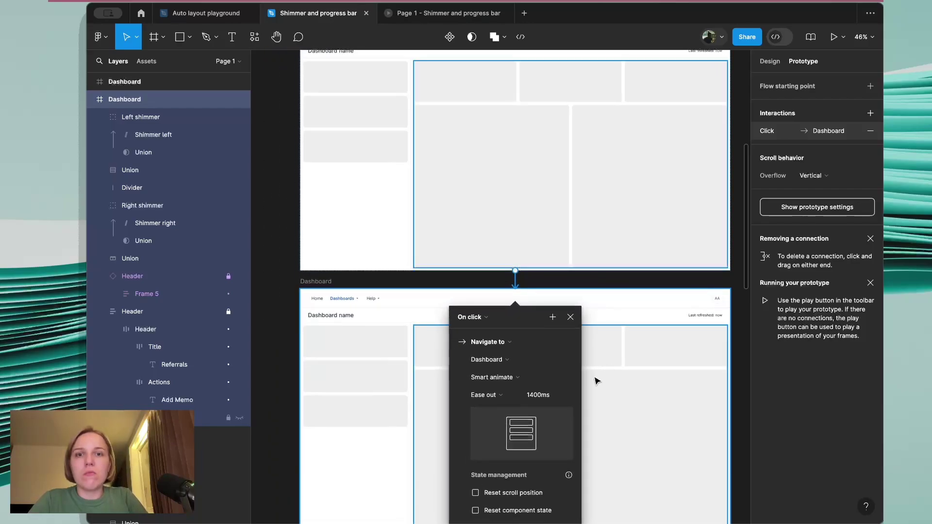
scroll(620, 426, "down", 2)
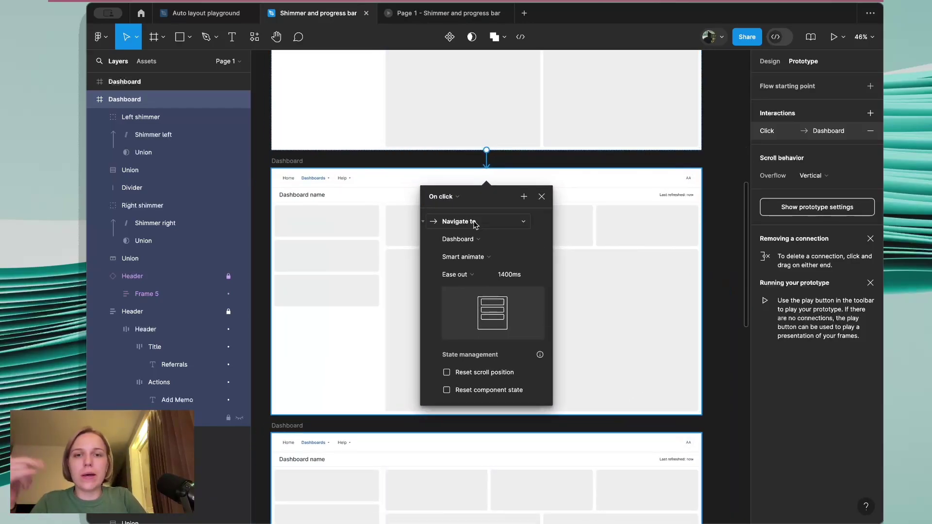
left_click(432, 196)
left_click(442, 333)
left_click(437, 214)
left_click(433, 214)
key("BackSpace")
type("100ms")
- Set the transition to Dissolve with Ease in over 100ms, then present the prototype
left_click(478, 273)
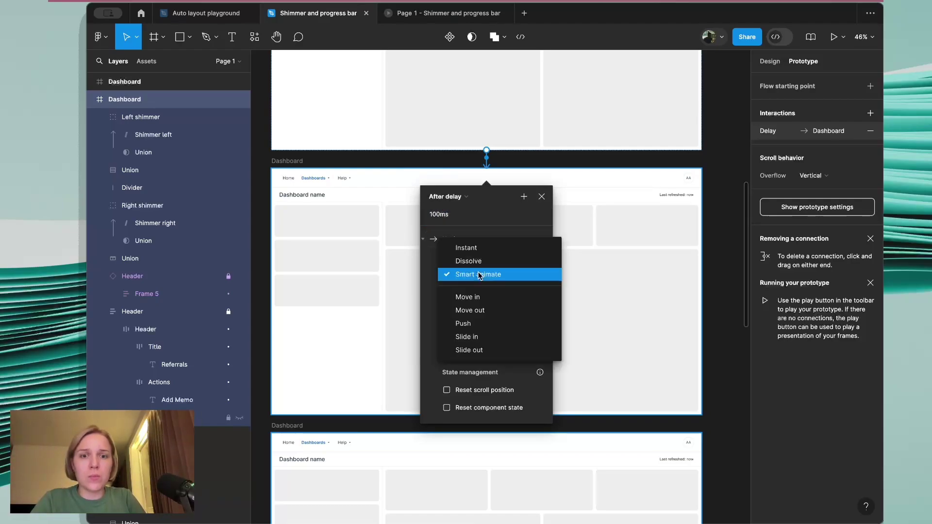
left_click(481, 257)
left_click(472, 291)
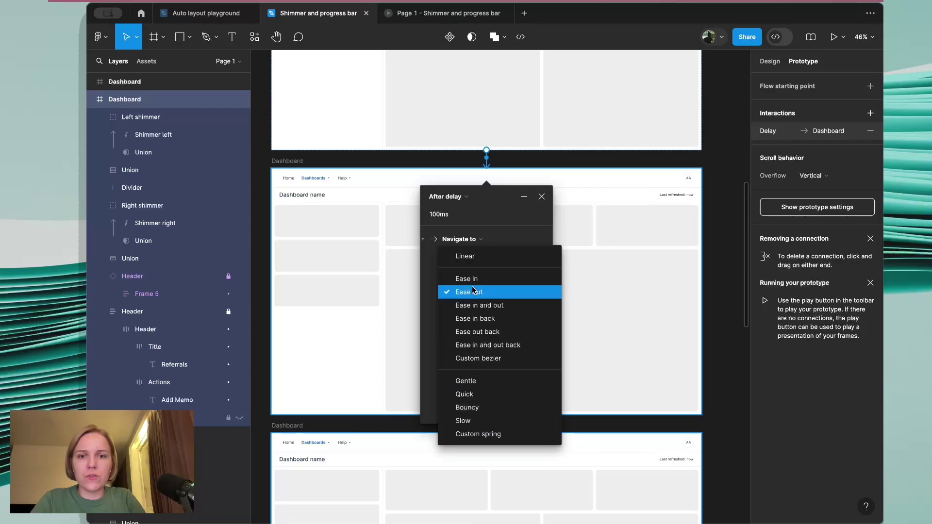
left_click(466, 278)
left_click(519, 291)
type("100ms")
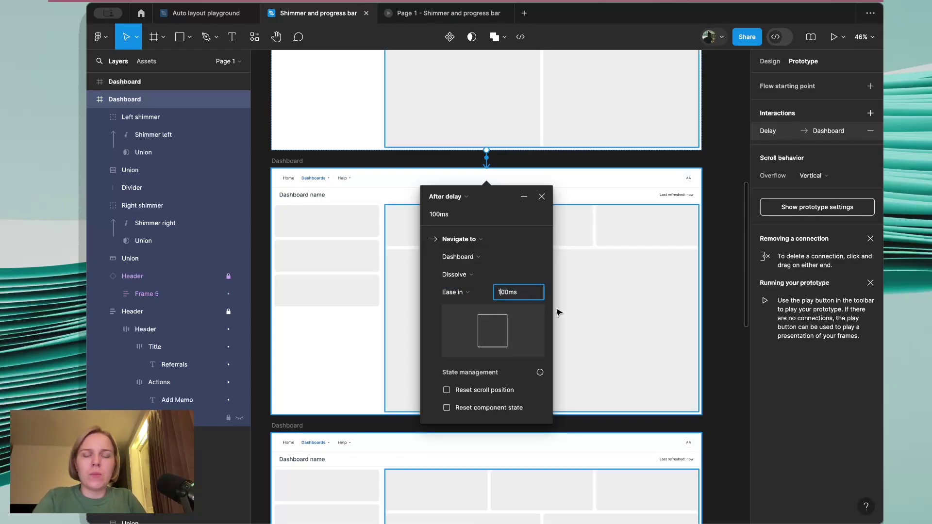
left_click(672, 266)
key("super+alt+Return")
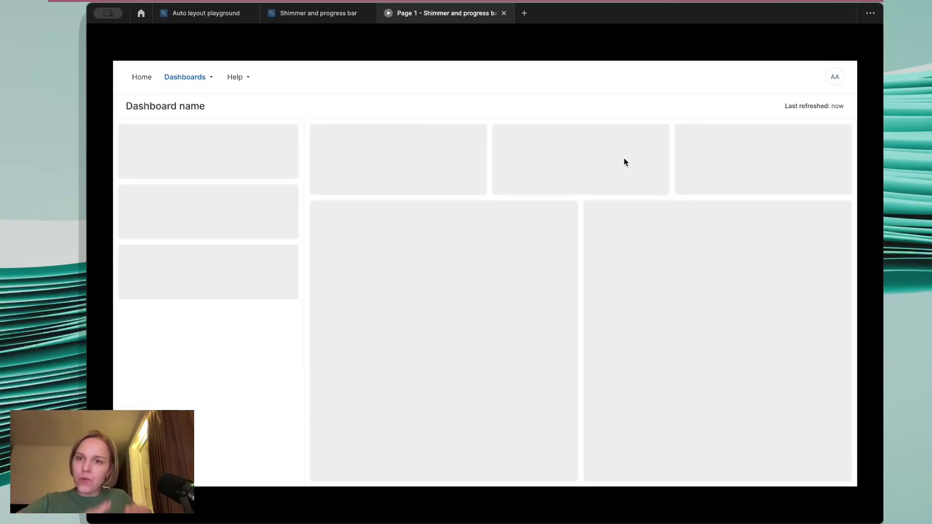
key("ctrl+shift+Tab")
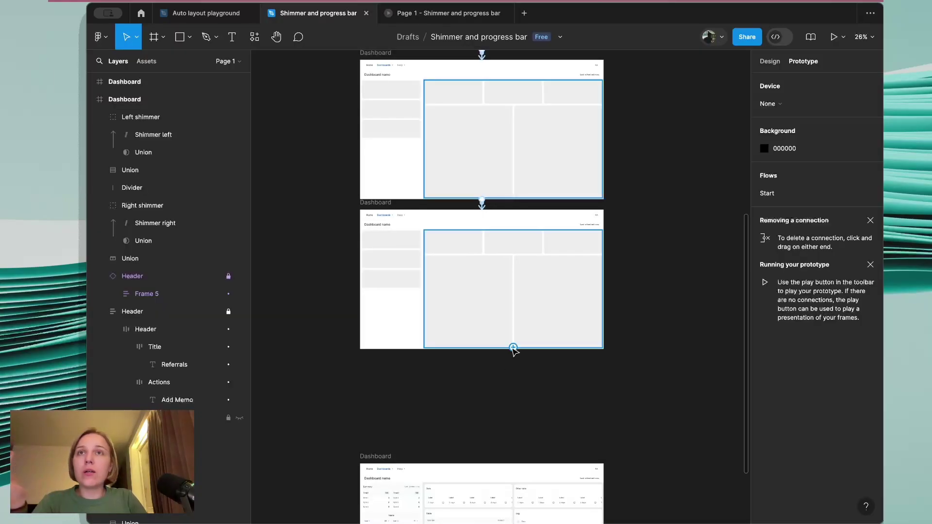
scroll(514, 354, "down", 3)
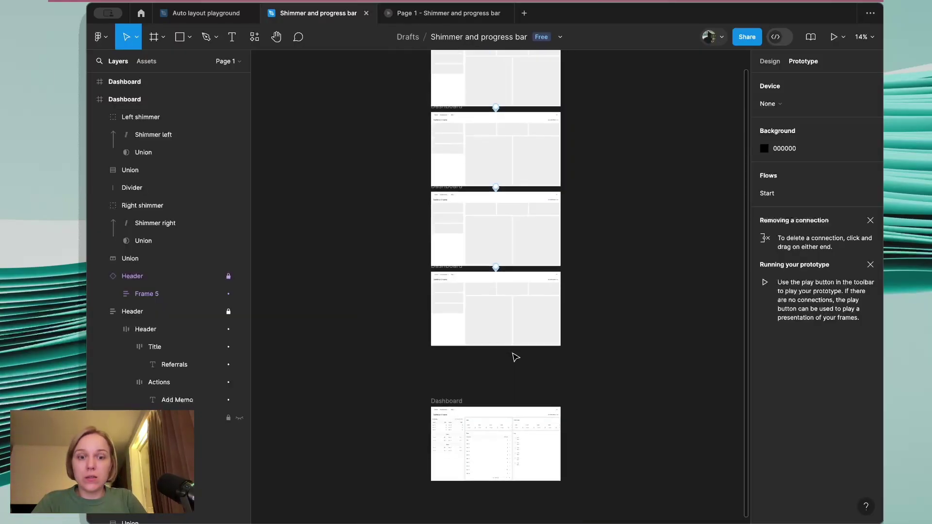
scroll(512, 298, "down", 2)
scroll(527, 280, "up", 2)
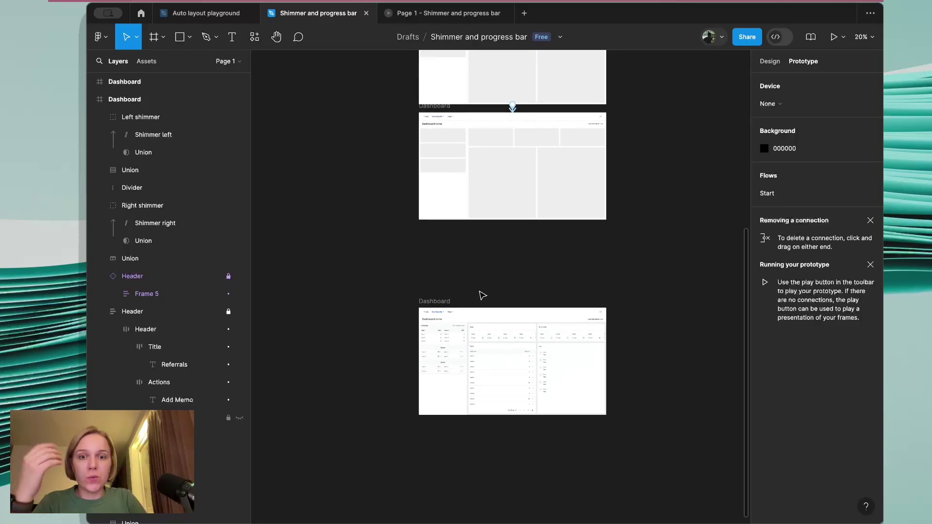
scroll(481, 294, "down", 1)
left_click(446, 302)
left_click_drag(458, 415, 466, 246)
key("shift+2")
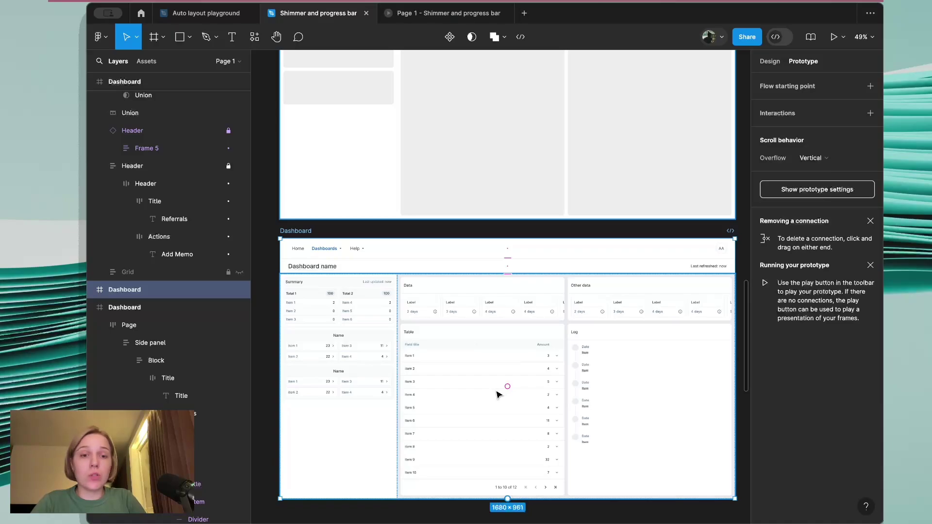
- Inspect the Table, Log panel and shimmer shape layers of the dashboard
left_click(653, 386)
left_click(645, 385)
scroll(647, 386, "down", 2)
scroll(647, 386, "up", 1)
left_click(594, 174)
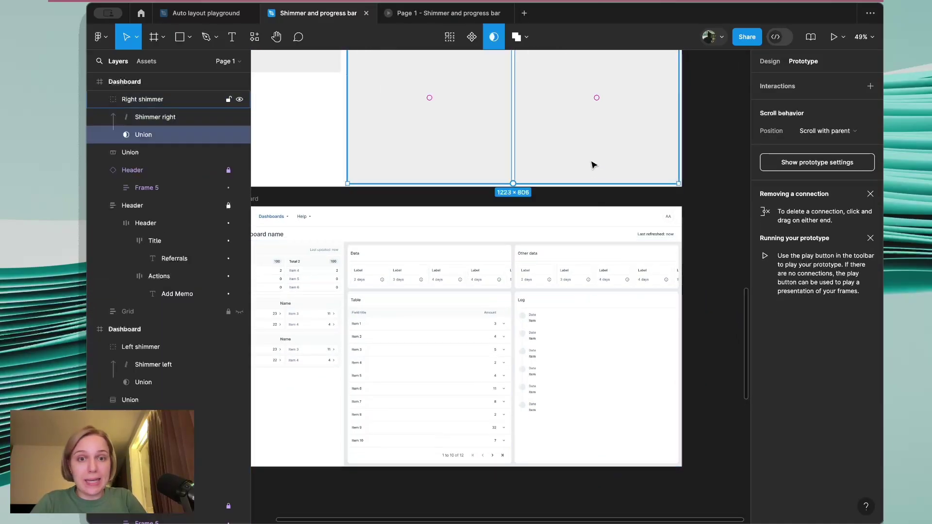
double_click(593, 165)
left_click(587, 356)
left_click(586, 352)
scroll(498, 324, "up", 2)
left_click(498, 323)
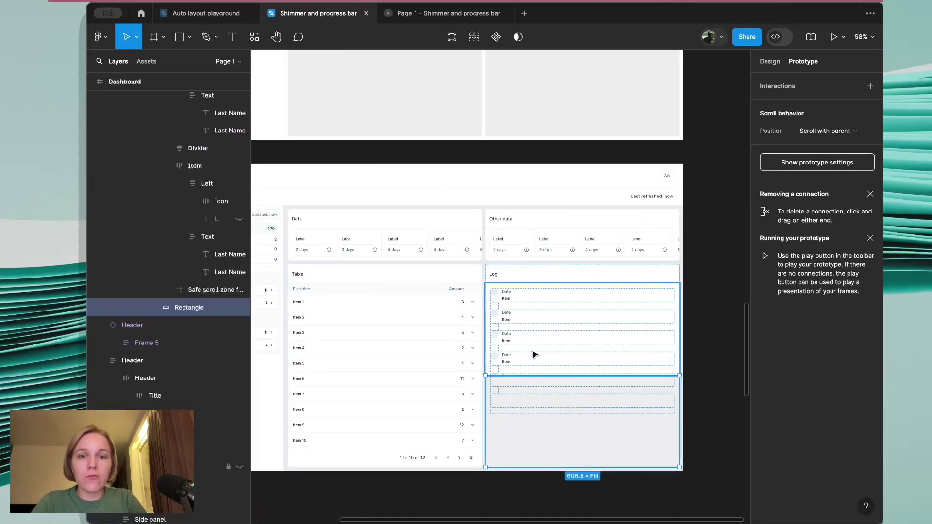
left_click(584, 131)
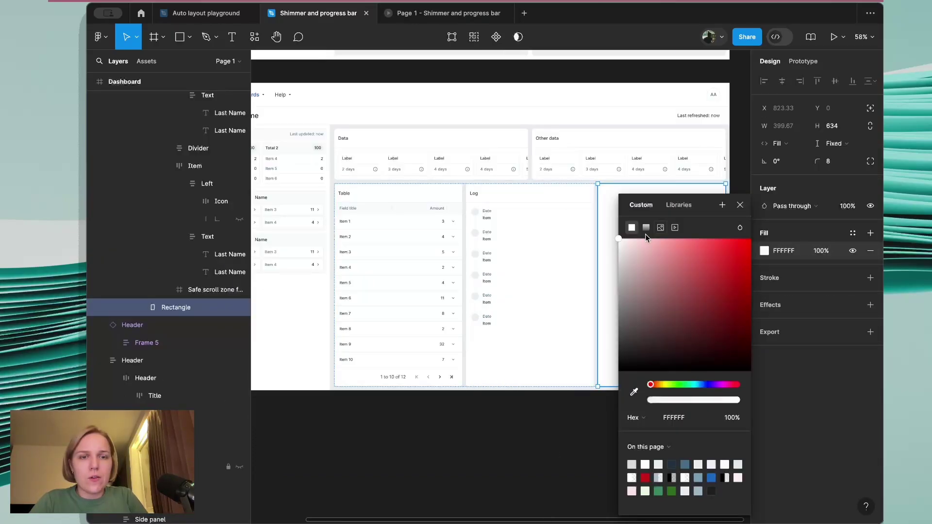
left_click(485, 447)
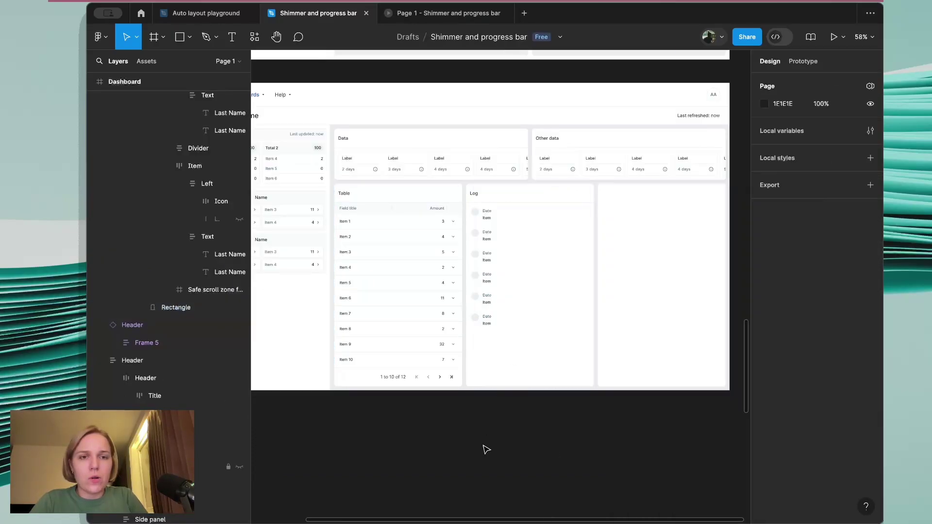
- Delete the blank rectangle to the right of the Log panel
scroll(485, 447, "right", 3)
scroll(484, 447, "up", 1)
left_click(621, 260)
double_click(622, 260)
right_click(618, 256)
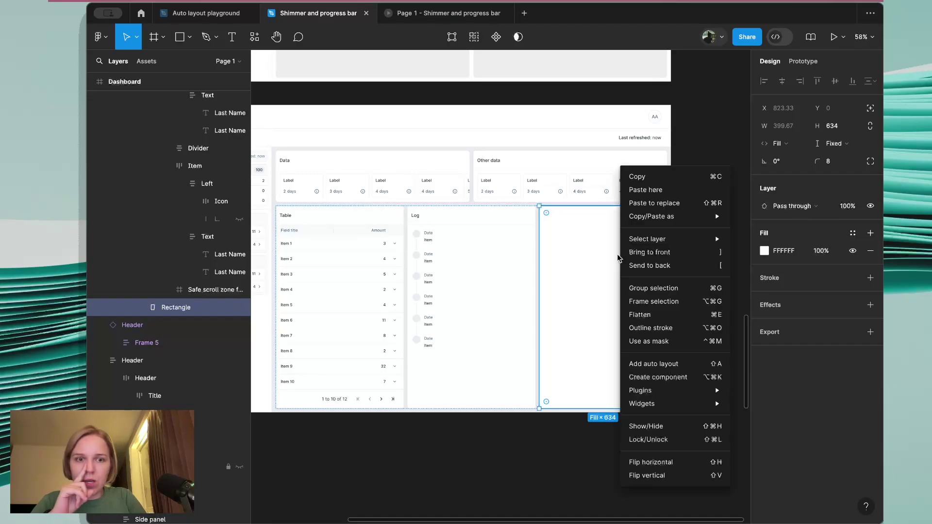
key("Escape")
key("Delete")
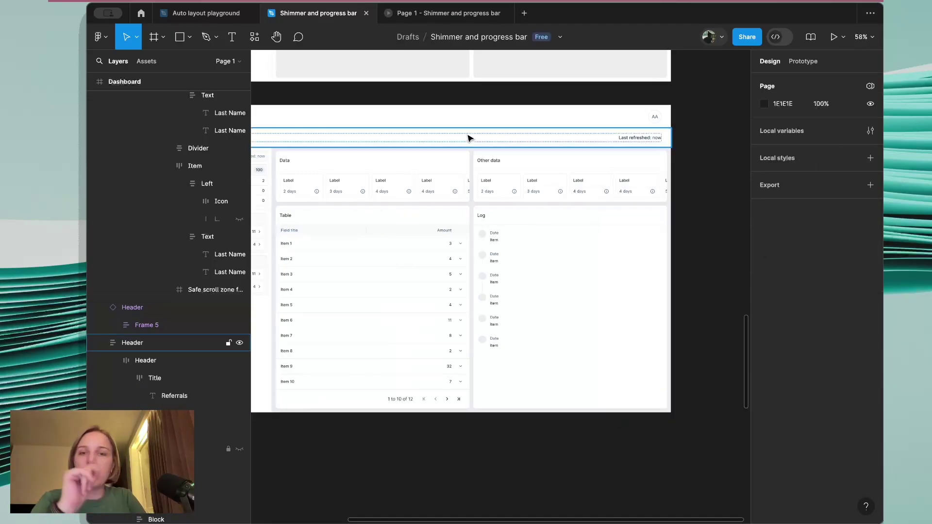
- Draw a new frame set to fill its container in width and height, and delete the Log panel
left_click(163, 37)
left_click(158, 62)
mouse_move(566, 451)
left_mouse_down()
mouse_move(619, 499)
mouse_move(640, 228)
left_mouse_up()
left_click(776, 160)
left_click(828, 174)
left_click(776, 161)
left_click(796, 175)
left_click(501, 275)
key("Delete")
- Give the new frame a corner radius of 8 and rename it Block
left_click(558, 253)
left_click(559, 254)
left_click(838, 180)
key("Return")
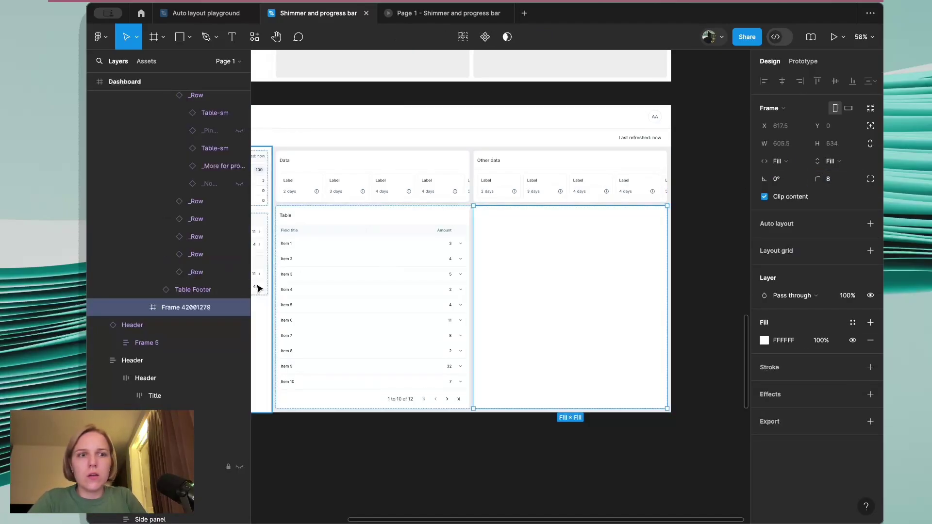
double_click(193, 308)
type("Block")
left_click(381, 481)
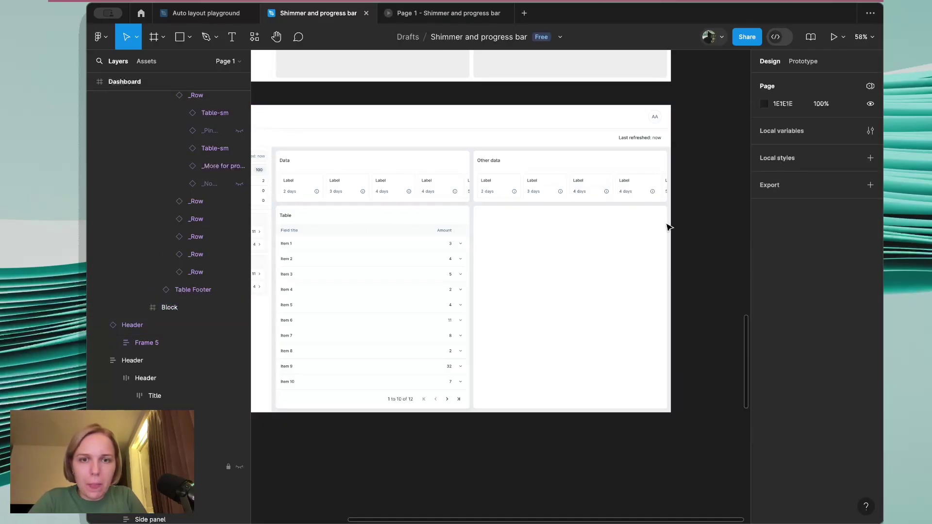
- Draw a frame below the Summary cards and name it Block
scroll(669, 227, "left", 5)
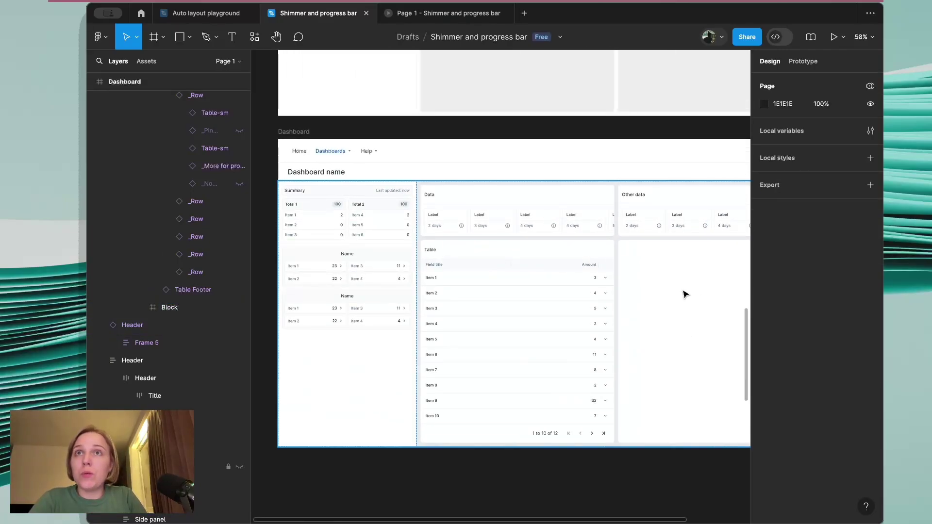
scroll(645, 300, "left", 3)
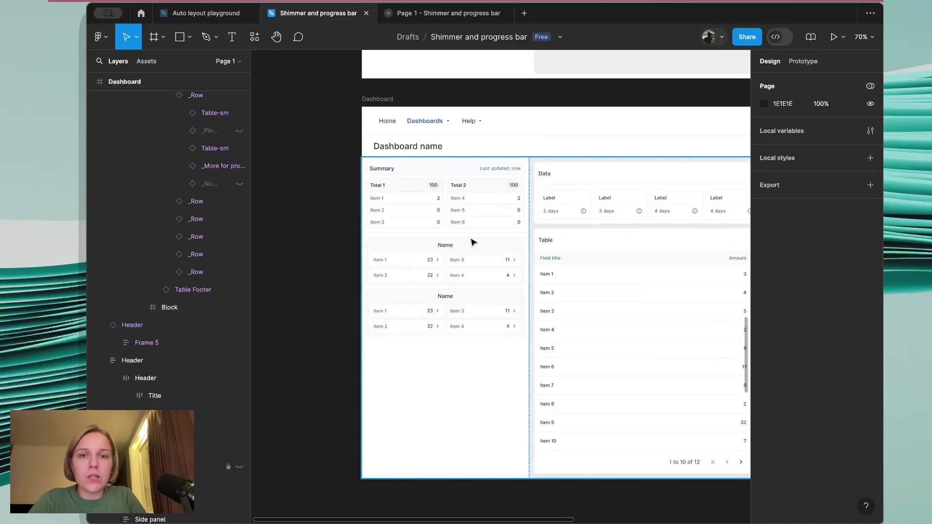
scroll(416, 254, "up", 3)
scroll(409, 215, "up", 4)
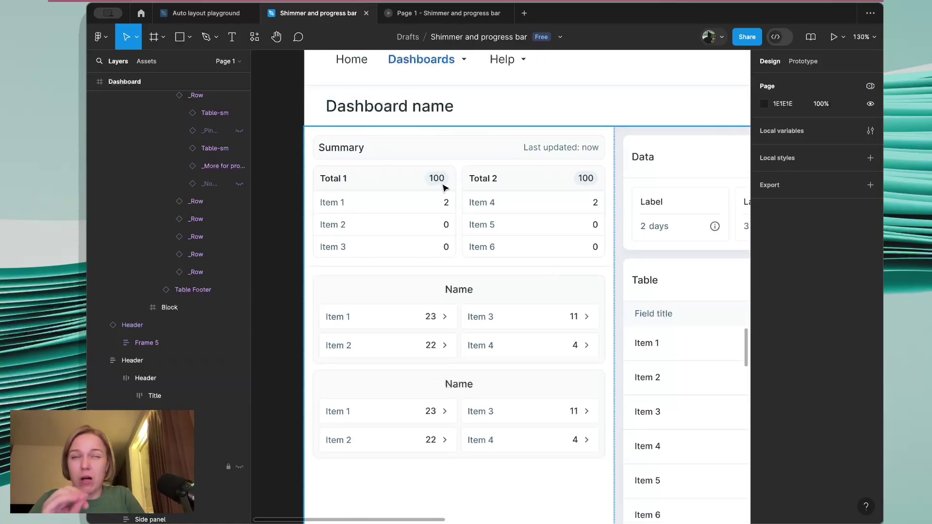
scroll(395, 243, "down", 1)
scroll(368, 285, "up", 1)
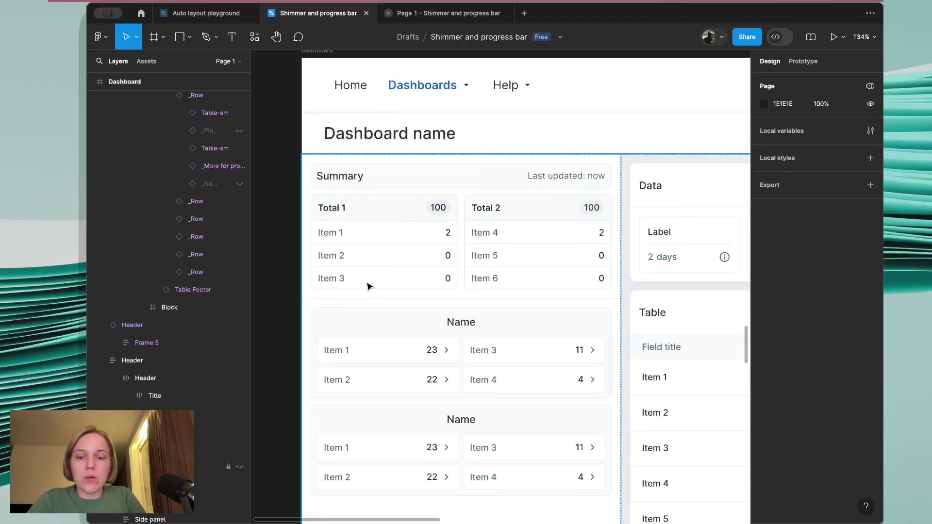
key("f")
left_click_drag(311, 298, 600, 319)
double_click(177, 99)
type("Block")
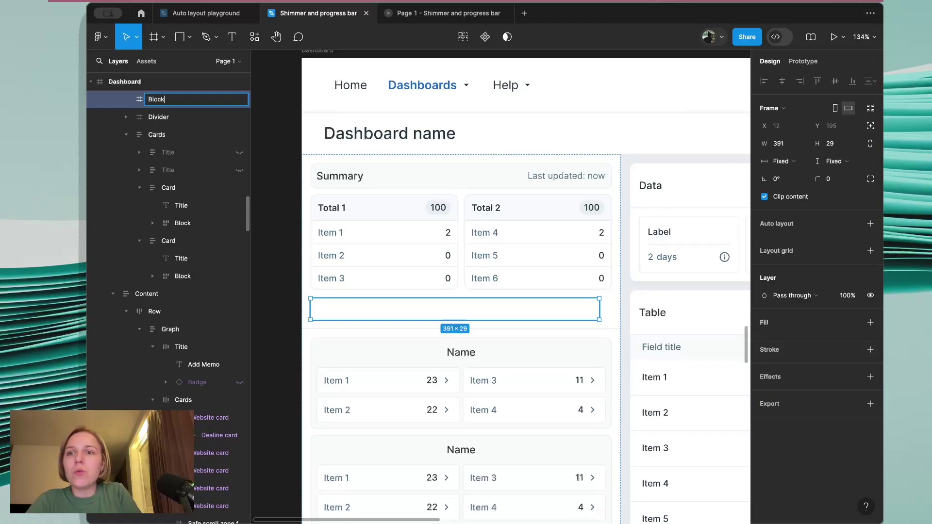
- Fill Block with the Summary card's F8FBFB colour, then delete the Summary card
left_click(869, 322)
left_click(764, 340)
left_click(633, 393)
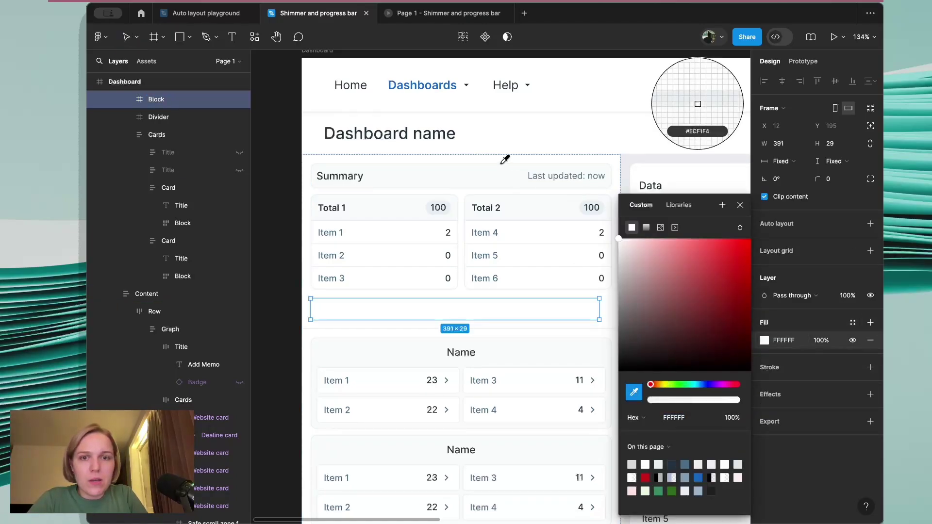
left_click(502, 179)
left_click(461, 367)
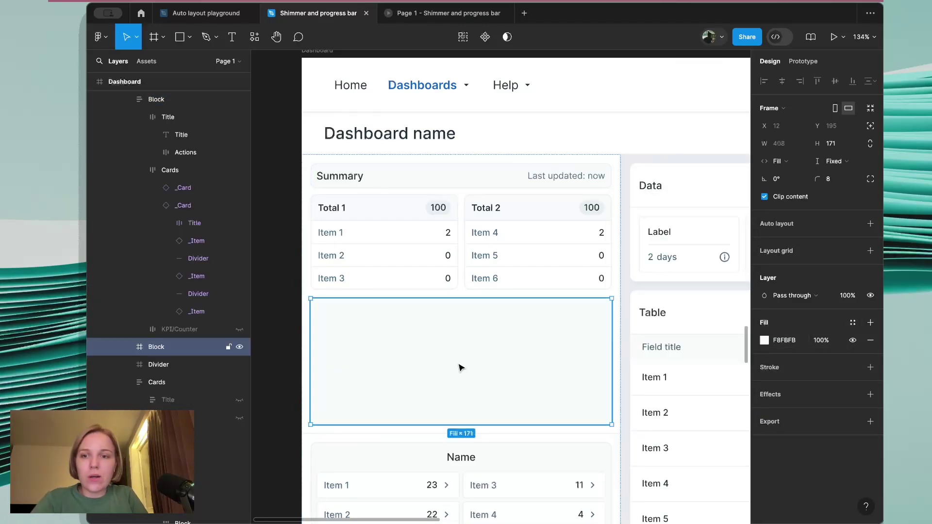
left_click(485, 254)
key("Delete")
- Connect the shimmer dashboard to the partial dashboard with an 800ms After delay Navigate to Dissolve, then preview it
key("shift+e")
scroll(485, 257, "down", 10)
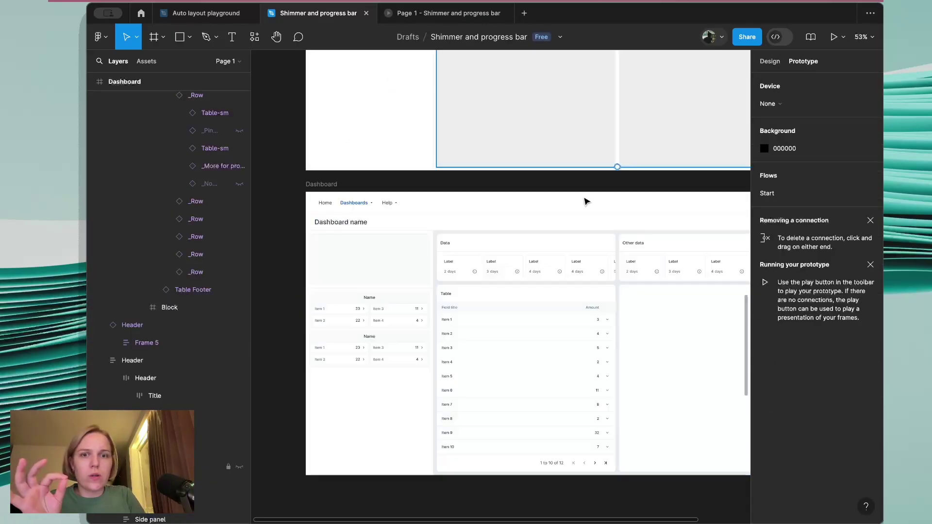
left_click(396, 189)
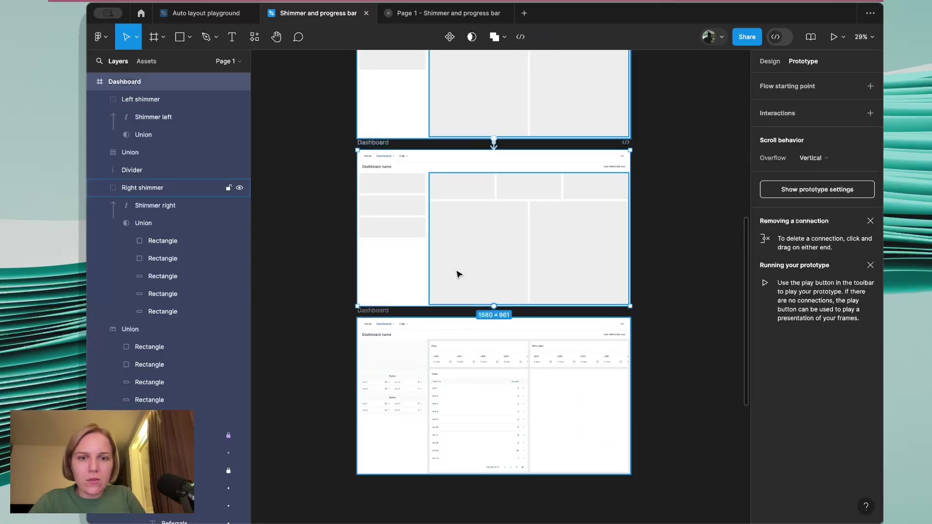
scroll(492, 296, "up", 3)
left_click_drag(494, 311, 496, 350)
left_click(460, 358)
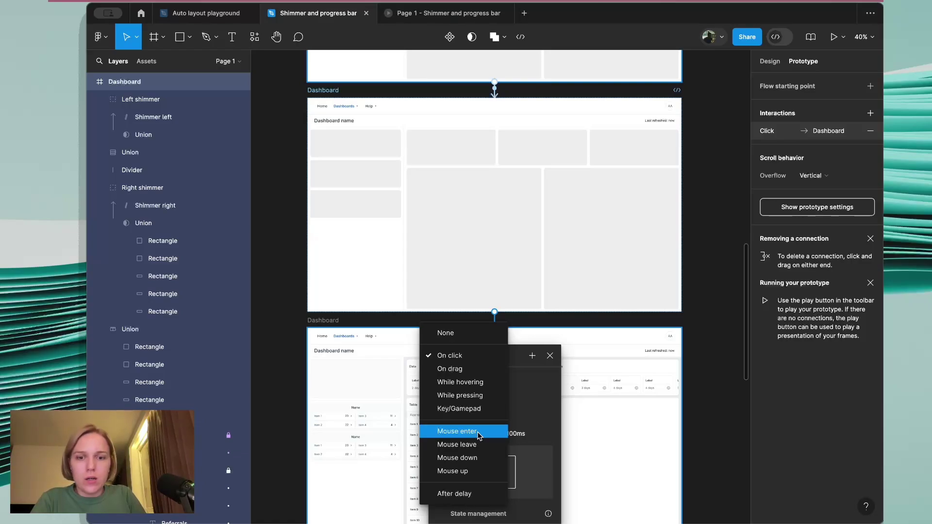
left_click(471, 492)
scroll(490, 444, "down", 3)
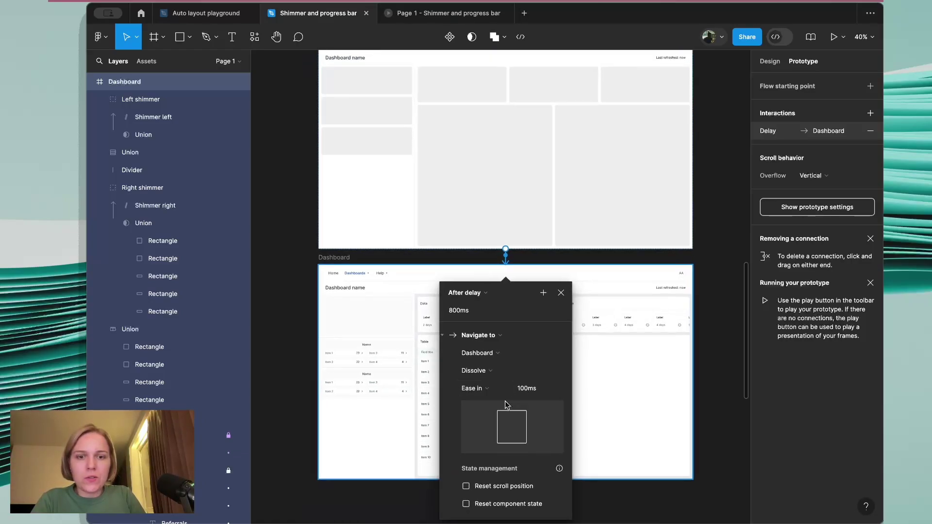
left_click(505, 336)
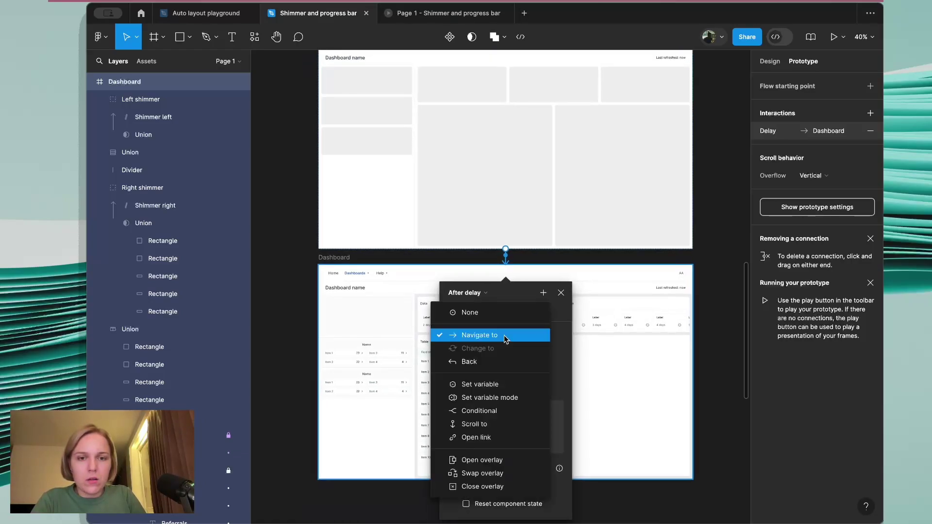
left_click(545, 334)
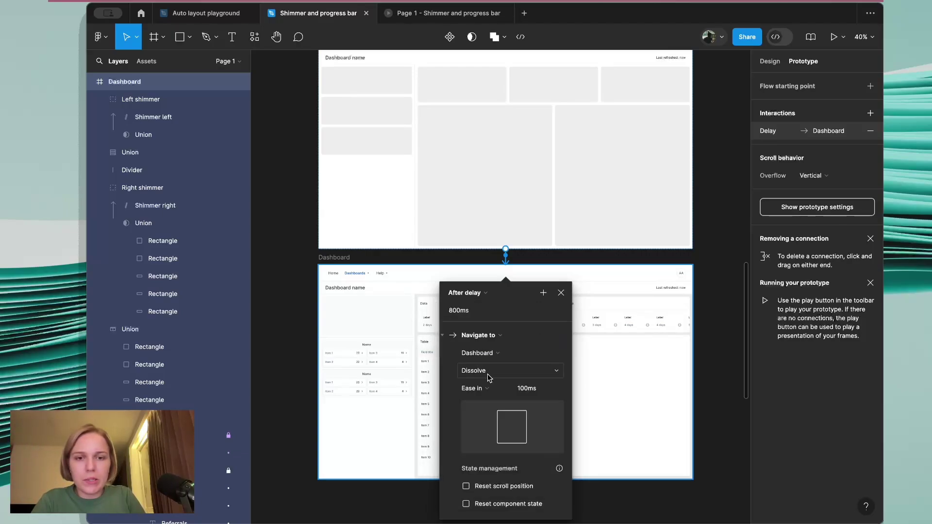
scroll(489, 378, "down", 2)
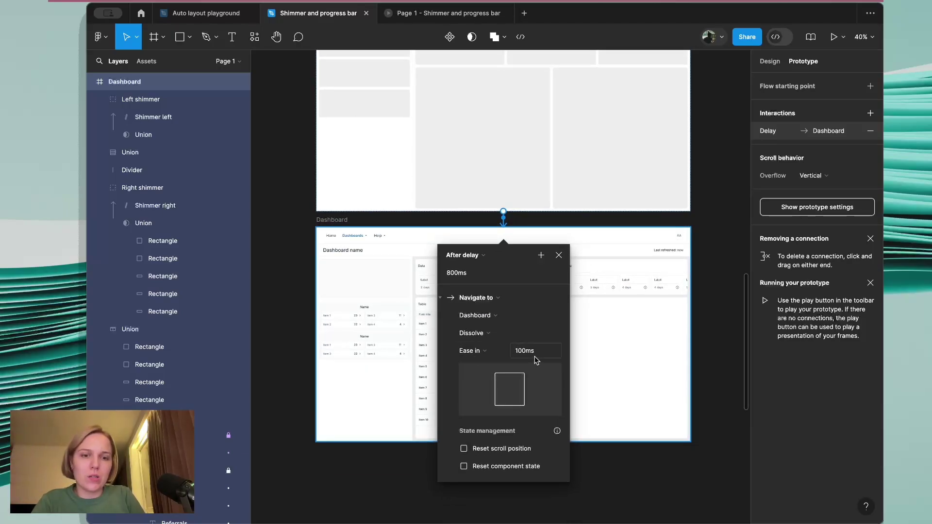
left_click(380, 487)
left_click(481, 97)
left_click(444, 15)
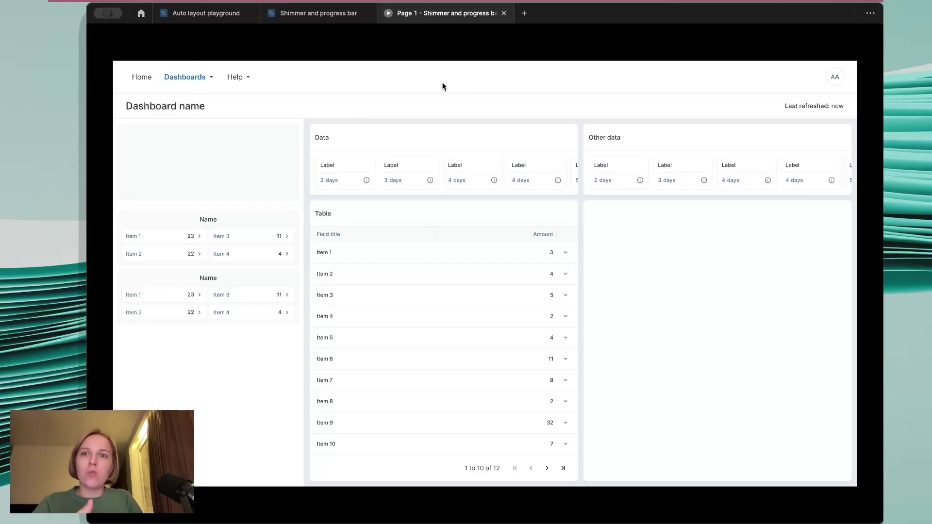
- Change the shimmer connection's delay to 100ms, replay the prototype, and return to the editor
left_click(318, 13)
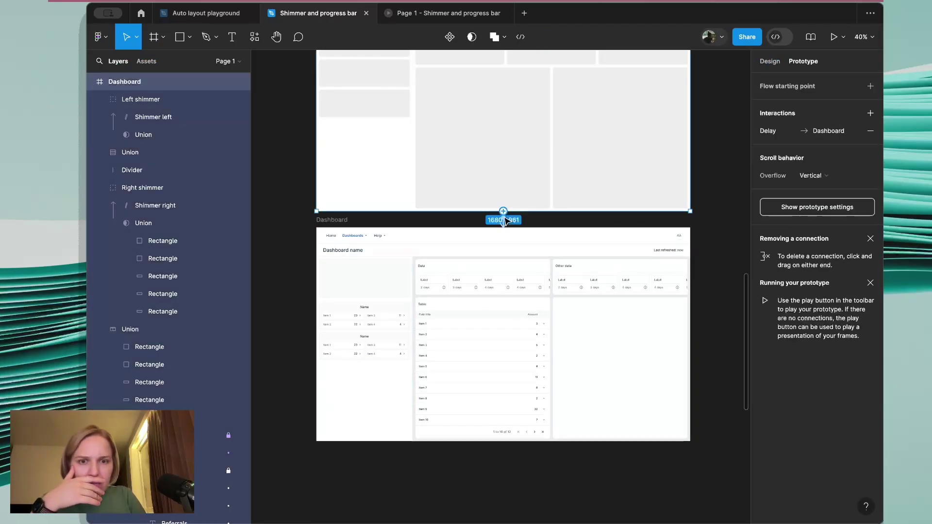
left_click(503, 218)
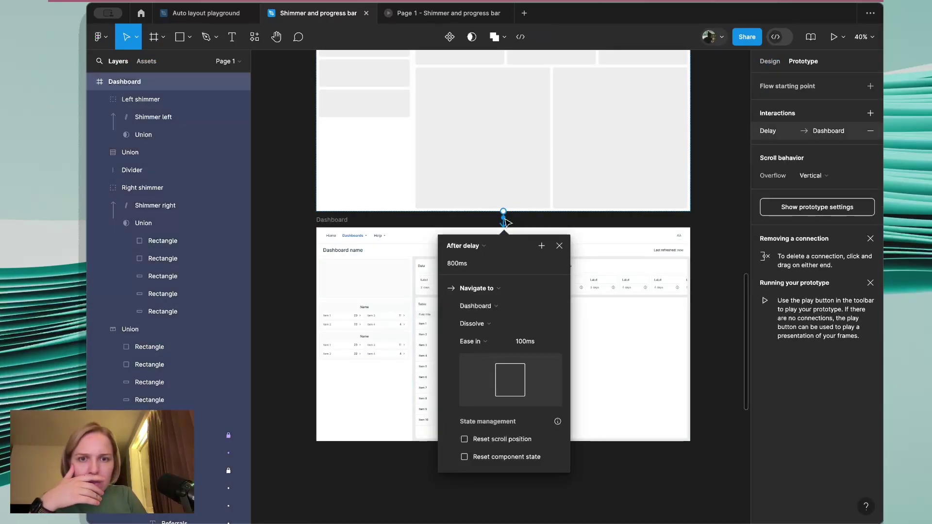
left_click(452, 264)
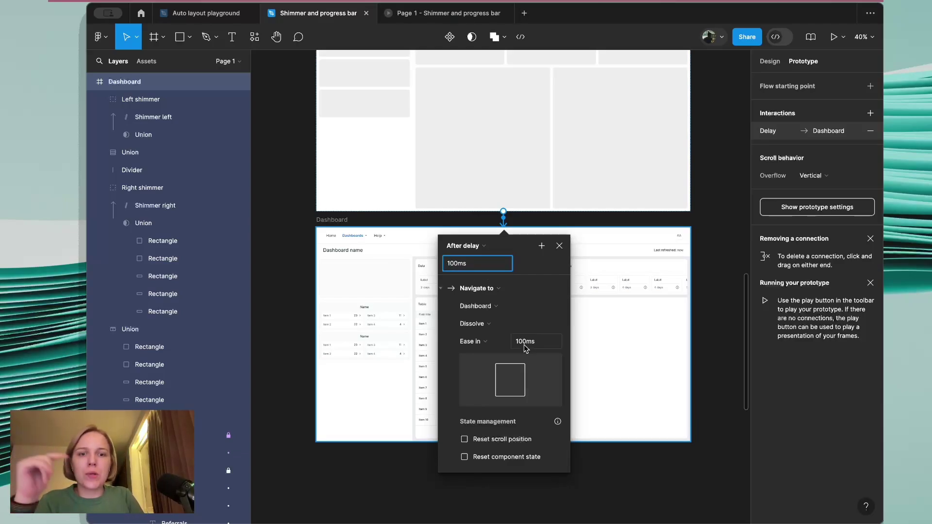
left_click(371, 448)
left_click(481, 13)
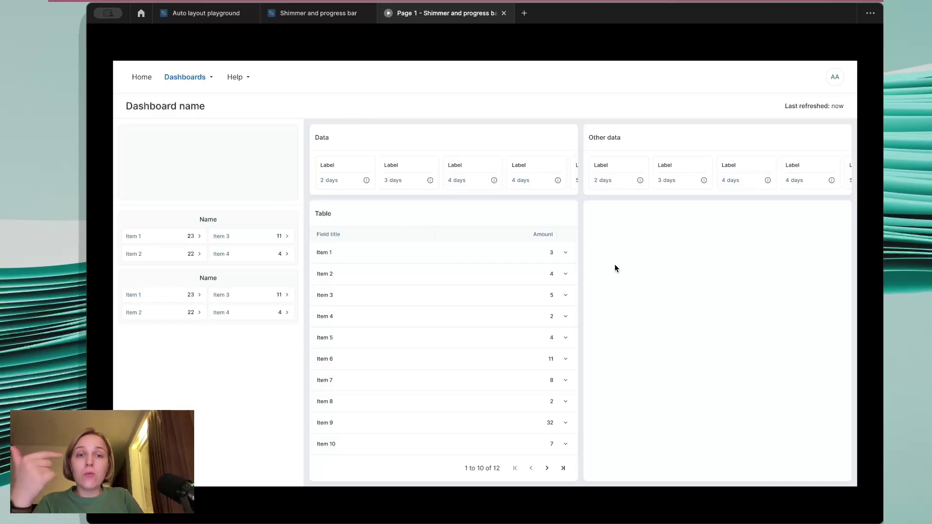
key("ctrl+shift+Tab")
- Draw a new frame inside the side panel's Block and name it Progress bar left
scroll(485, 214, "up", 1)
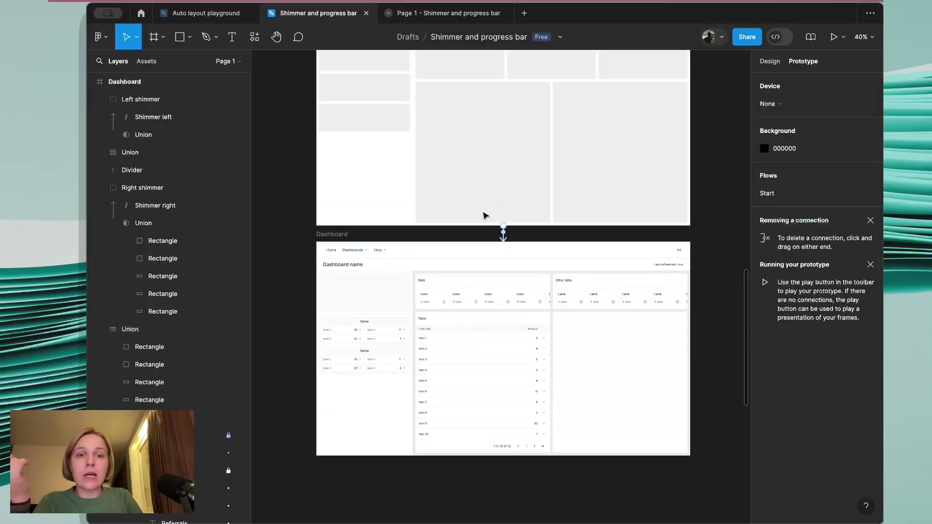
scroll(378, 307, "down", 3)
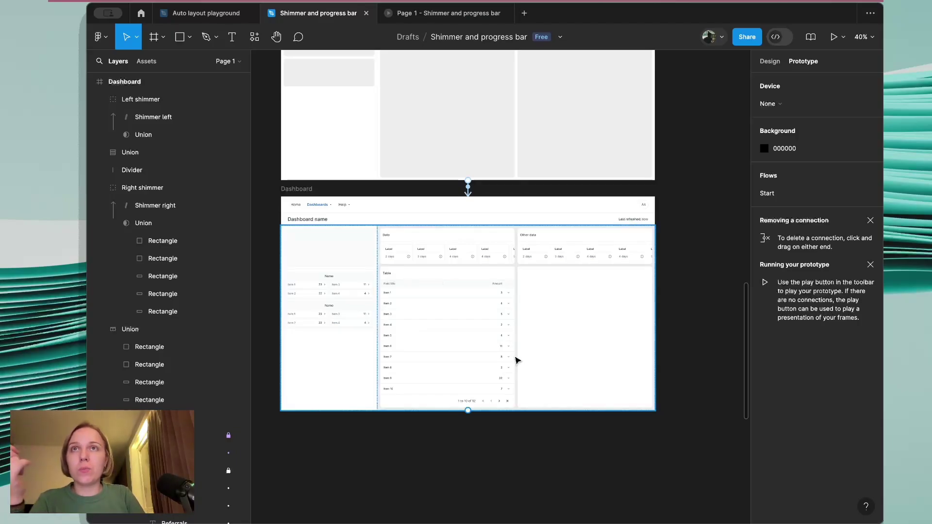
left_click(330, 245)
scroll(336, 221, "up", 10)
scroll(336, 221, "up", 5)
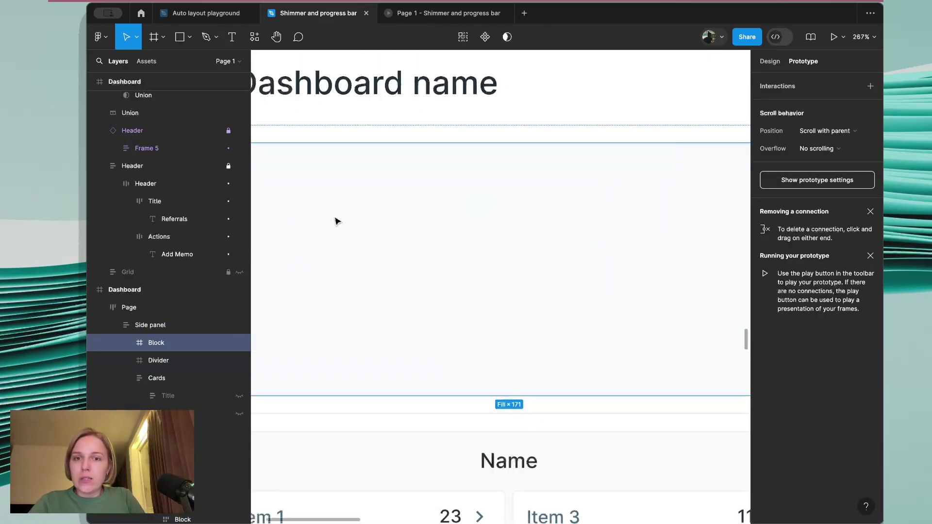
key("f")
left_click_drag(388, 237, 669, 251)
double_click(196, 362)
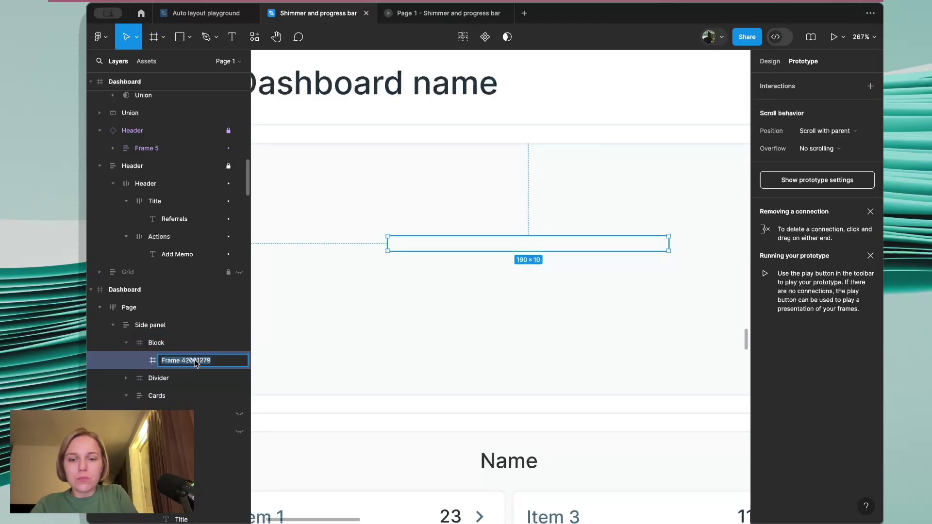
type("Progress bar left")
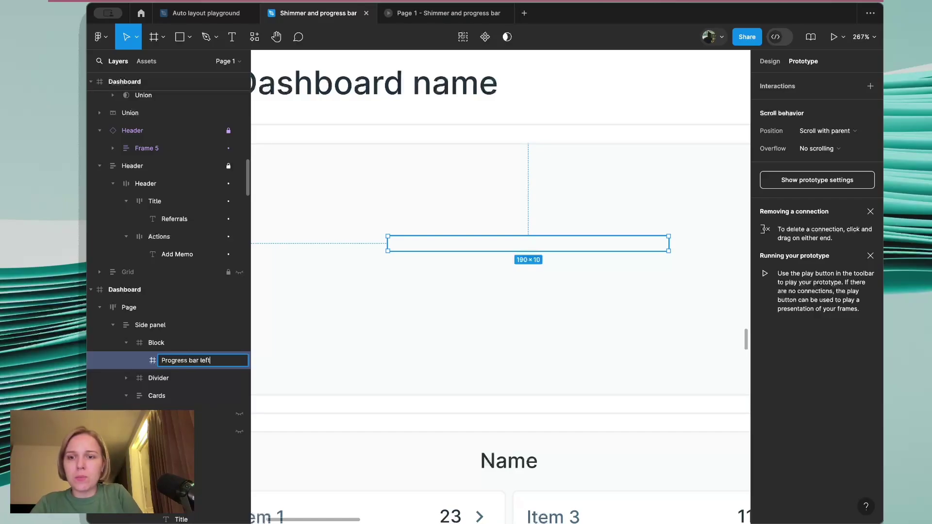
key("Return")
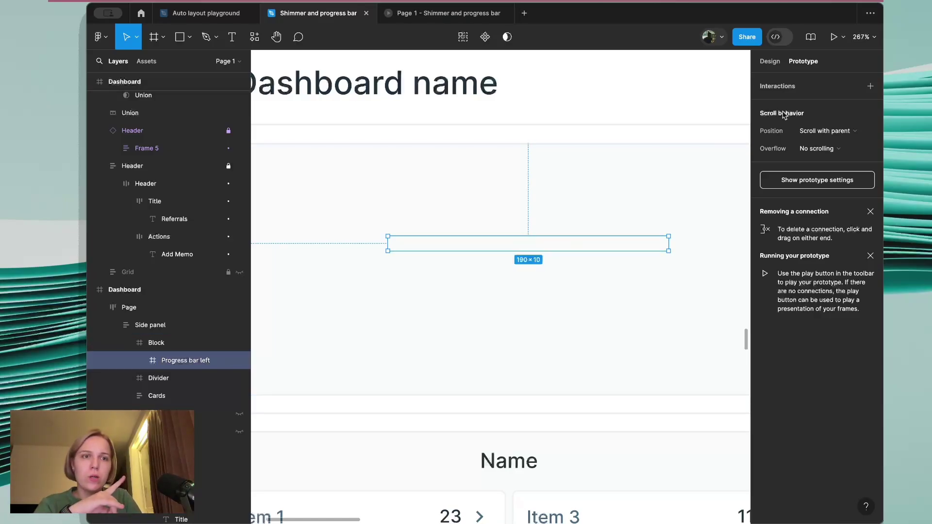
- Give Progress bar left a corner radius of 16 and a height of 8
left_click(770, 61)
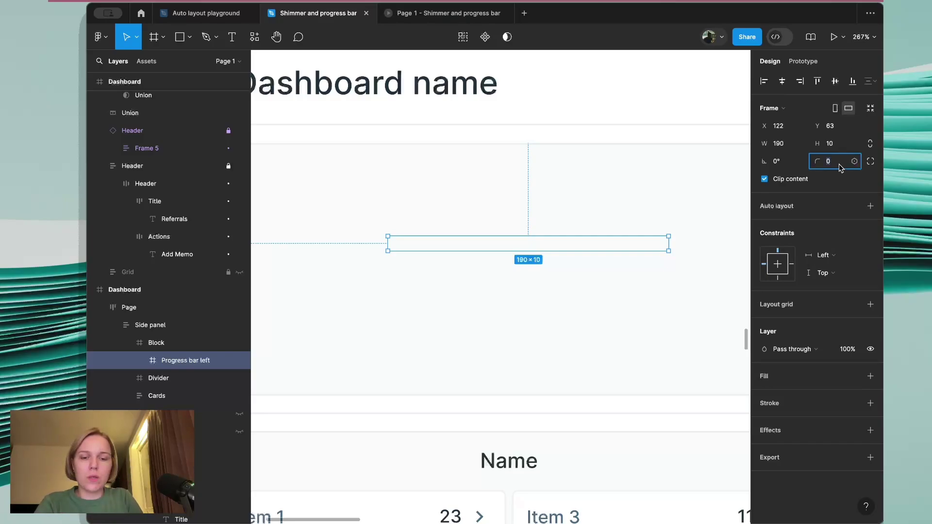
type("16")
left_click(828, 143)
type("8")
key("Return")
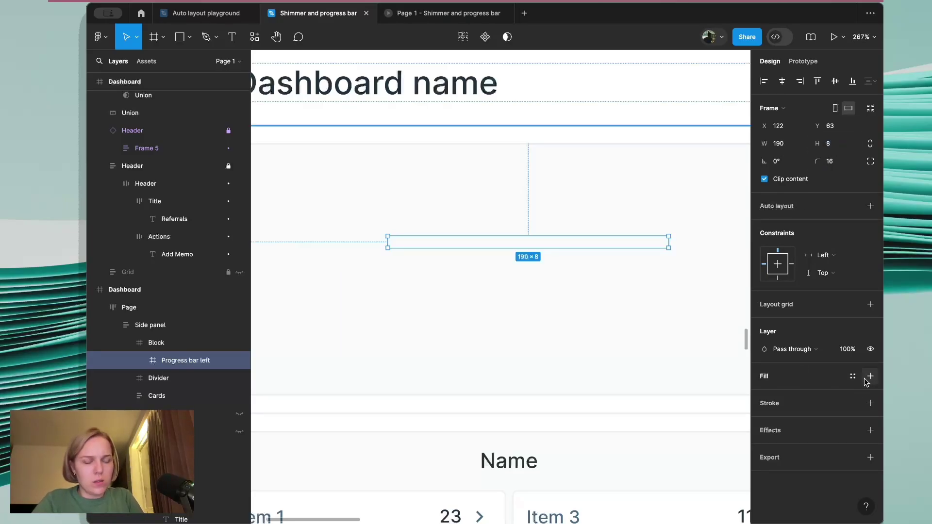
- Fill the bar with the light grey-blue E8EEF2 sampled from the canvas
left_click(870, 376)
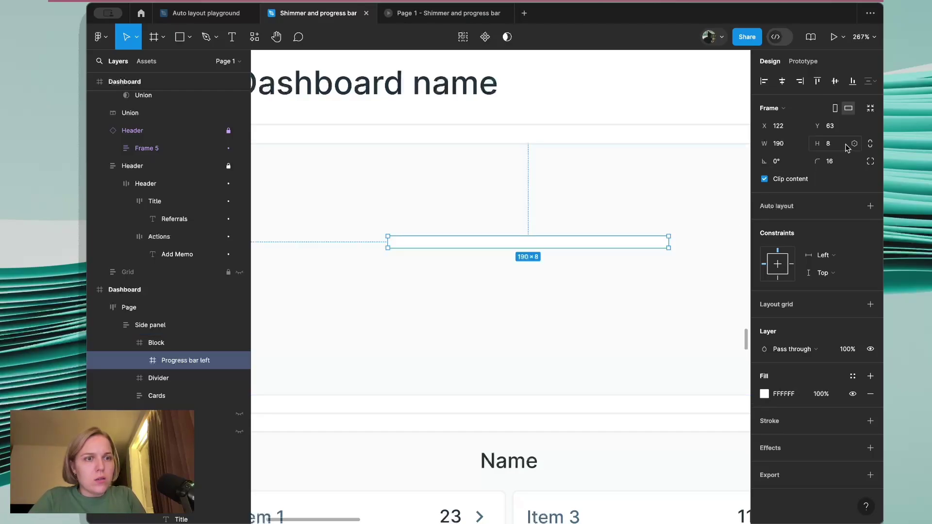
left_click(765, 394)
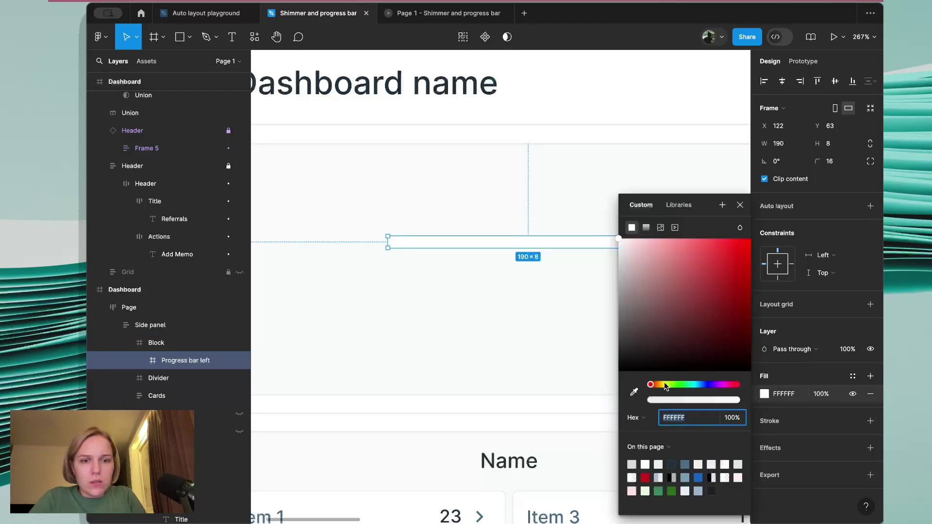
left_click(633, 392)
scroll(585, 175, "up", 5)
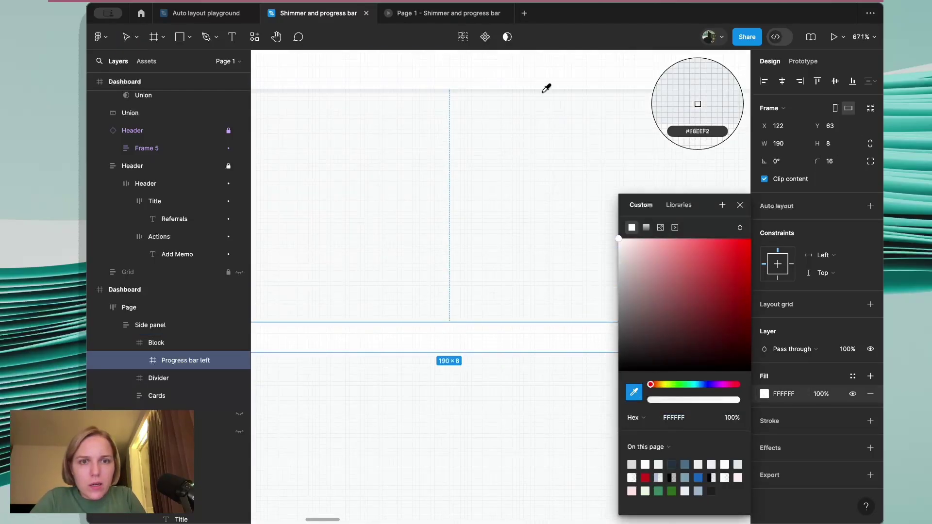
left_click(547, 86)
key("Escape")
- Set the bar's width to 200 and centre it horizontally and vertically in Block
left_click(518, 244)
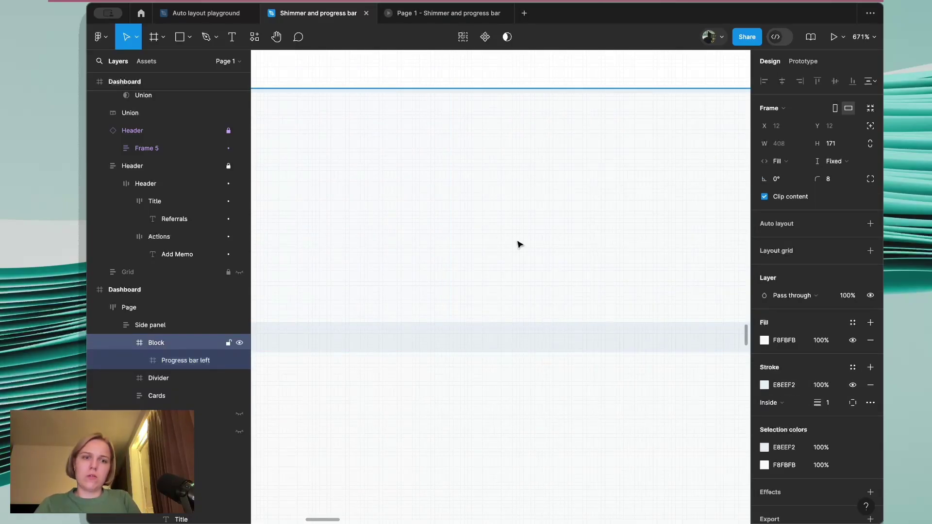
scroll(519, 244, "down", 4)
scroll(518, 244, "down", 2)
left_click(516, 274)
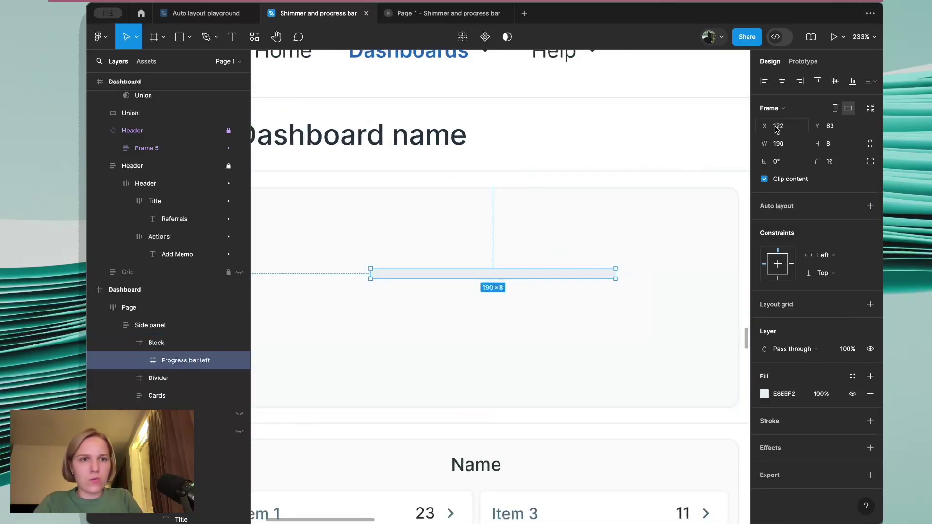
type("200")
key("Return")
left_click(781, 81)
left_click(835, 81)
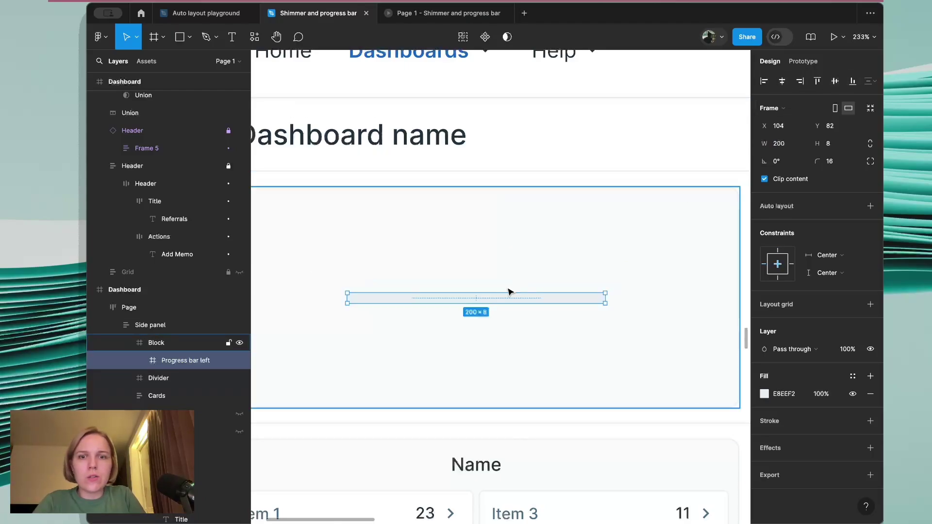
scroll(504, 289, "down", 1)
scroll(504, 289, "down", 2)
scroll(406, 326, "up", 6)
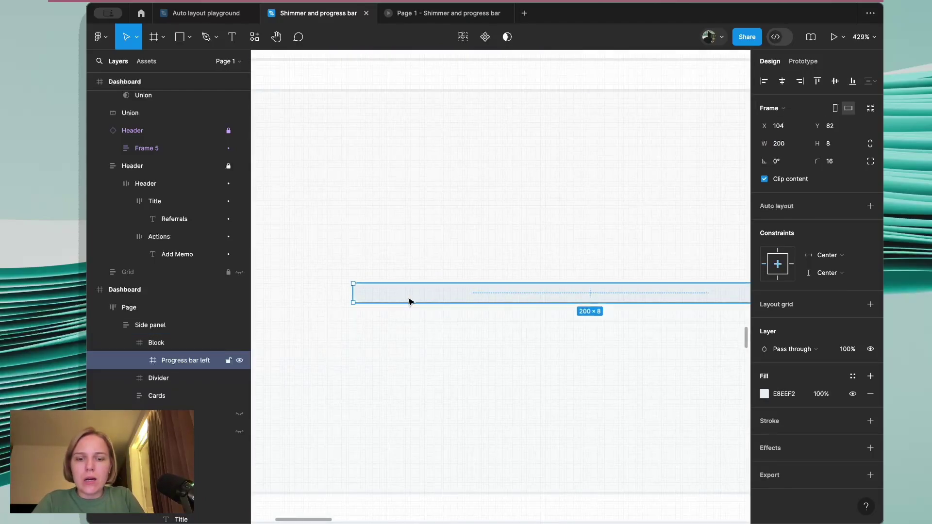
scroll(410, 301, "down", 1)
scroll(410, 302, "left", 1)
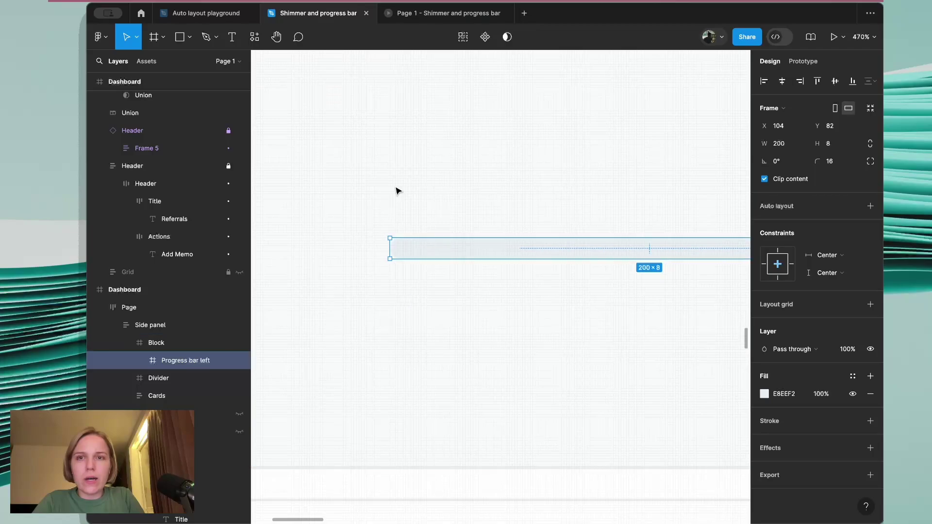
- Draw a small rectangle at the left end of the Progress bar left track, with radius 16 and width 16
left_click(178, 37)
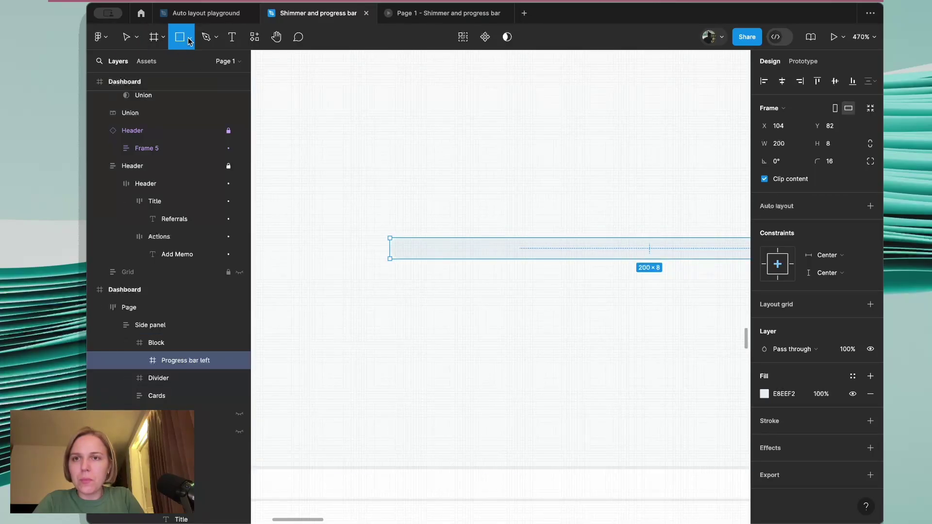
left_click(189, 39)
left_click(194, 63)
mouse_move(392, 240)
left_mouse_down()
mouse_move(431, 259)
mouse_move(401, 237)
left_mouse_up()
scroll(431, 256, "up", 5)
left_click(835, 145)
type("16")
key("Return")
left_click_drag(436, 241, 429, 242)
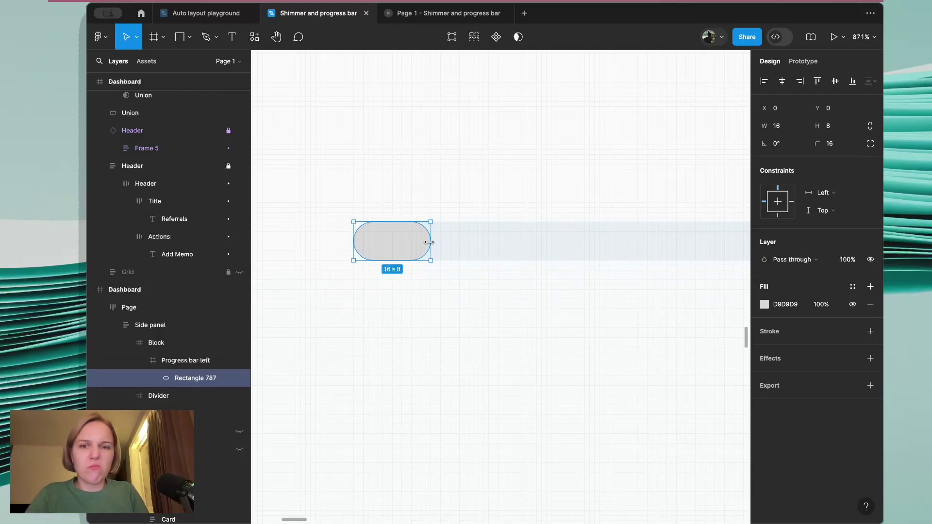
- Fill the pill with the sampled blue 1A68C1 and name the layer Indication left
left_click(852, 287)
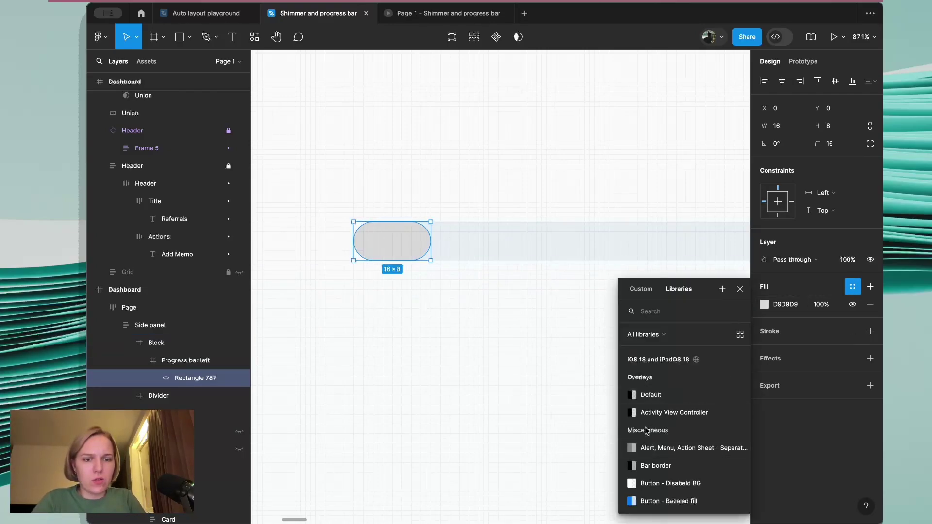
key("Escape")
scroll(555, 320, "down", 10)
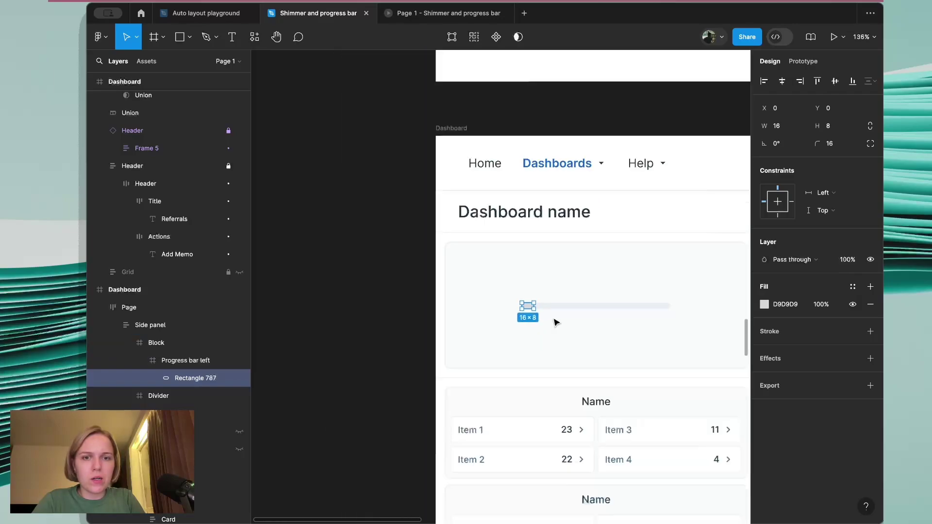
scroll(556, 323, "down", 4)
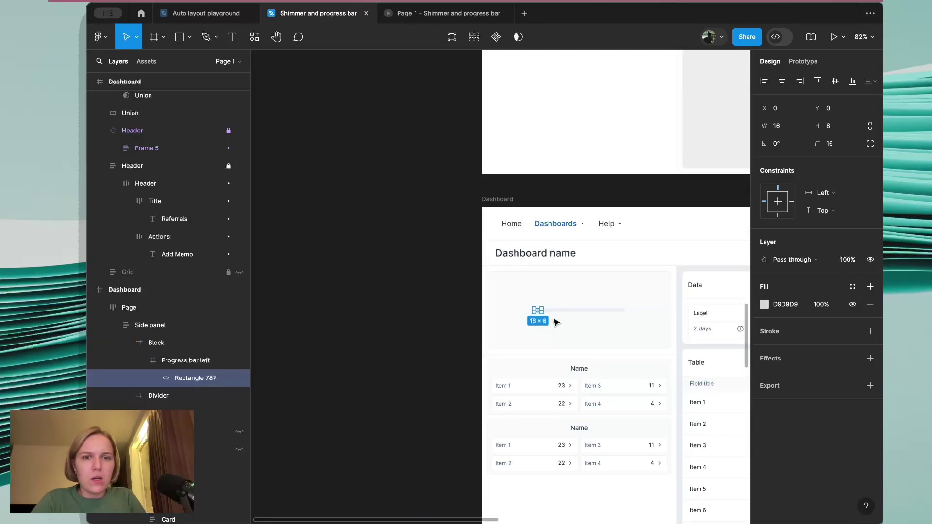
left_click(765, 304)
left_click(633, 392)
scroll(555, 202, "up", 10)
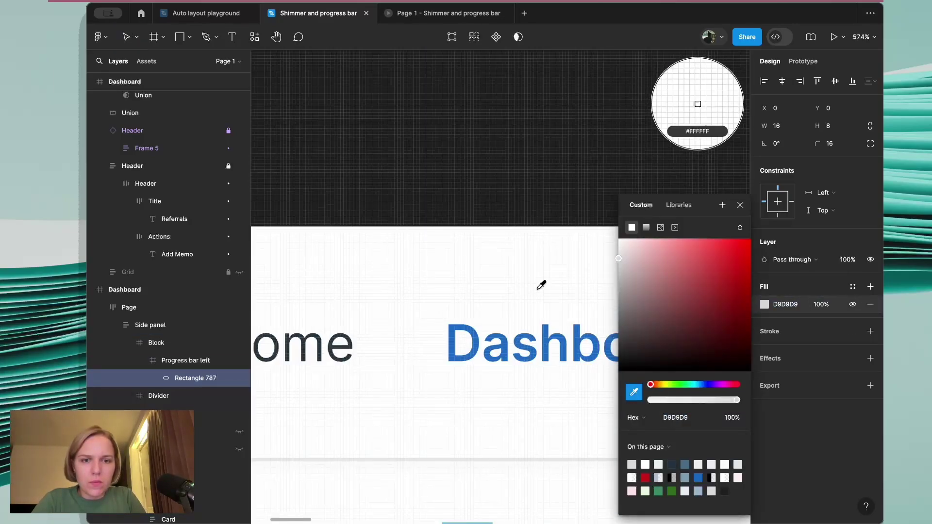
left_click(546, 341)
scroll(547, 343, "down", 10)
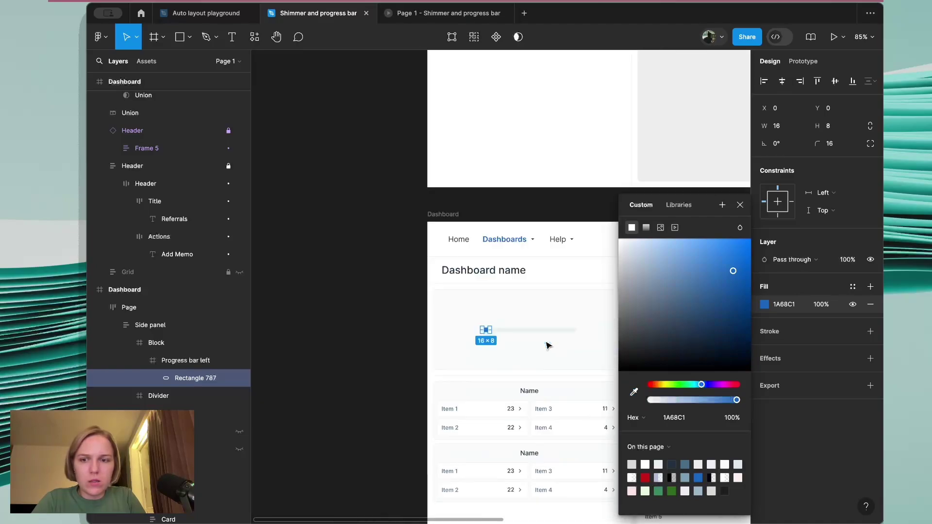
scroll(546, 345, "down", 2)
double_click(199, 378)
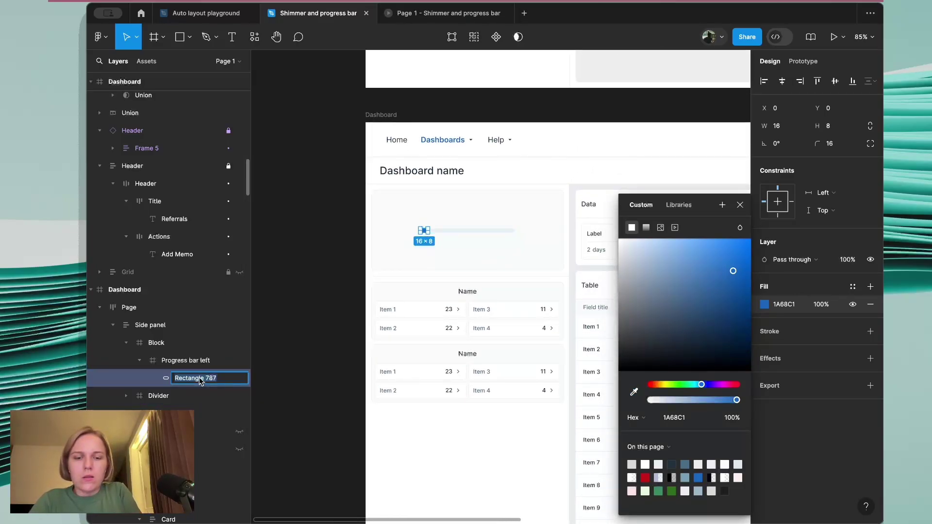
type("Indication left")
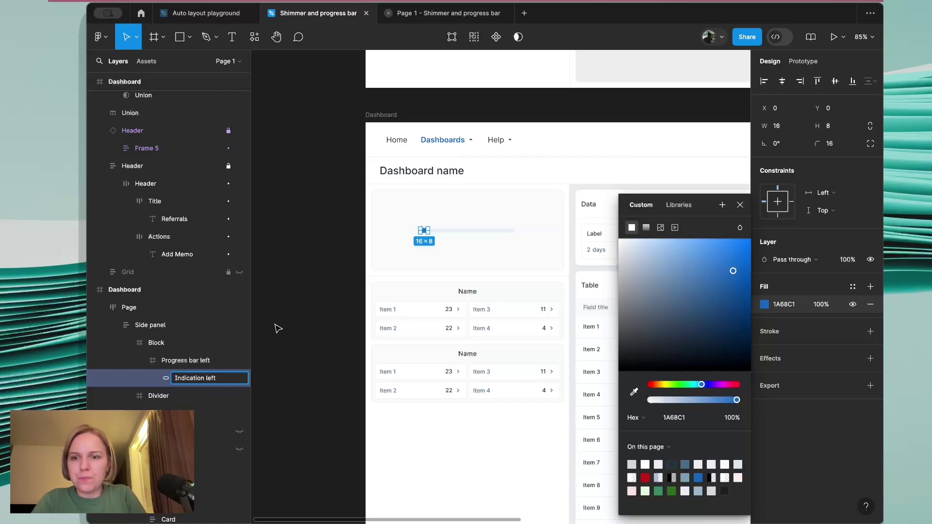
- Paste a copy of the progress bar into the next dashboard's Block, centred horizontally and vertically
key("Return")
key("shift+Return")
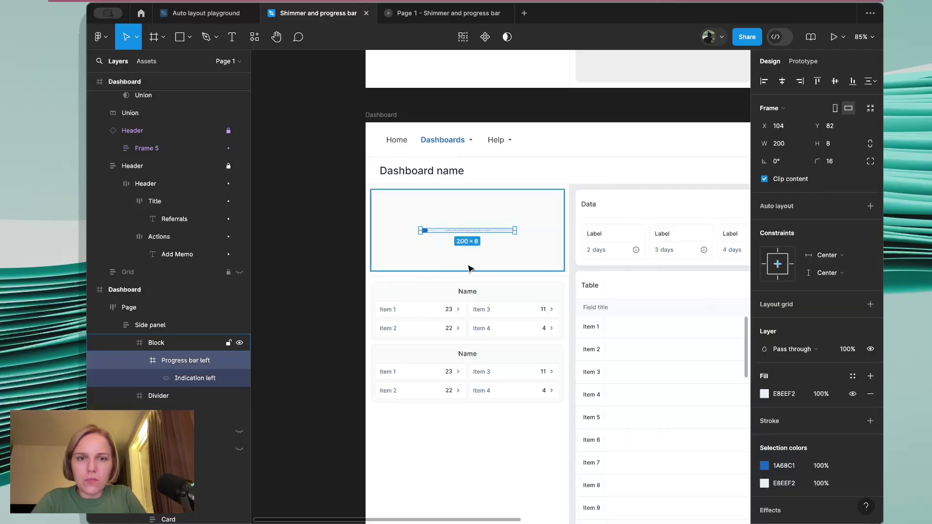
scroll(502, 251, "up", 3)
scroll(418, 207, "up", 3)
scroll(417, 208, "down", 6)
scroll(423, 208, "up", 2)
left_click(374, 212)
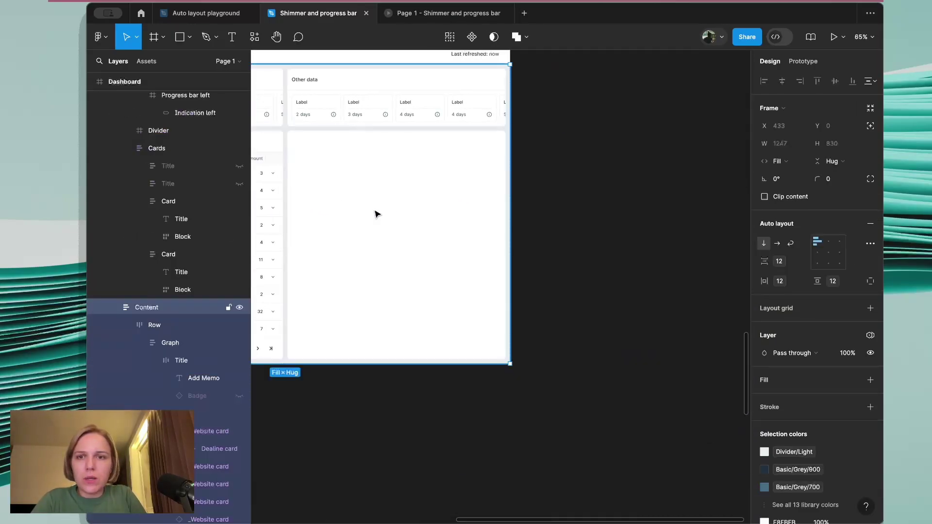
double_click(372, 212)
scroll(373, 214, "up", 2)
key("Return")
scroll(436, 194, "up", 2)
scroll(437, 194, "left", 3)
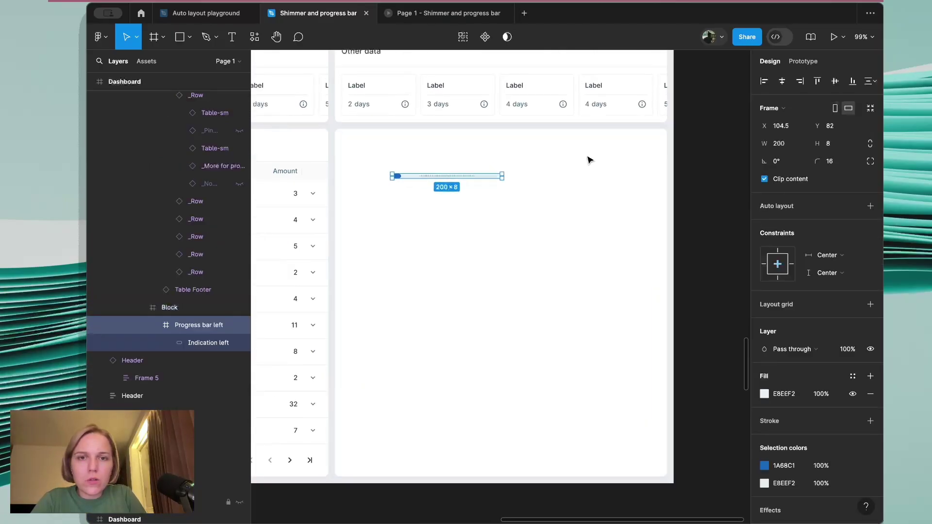
left_click(799, 81)
left_click(834, 81)
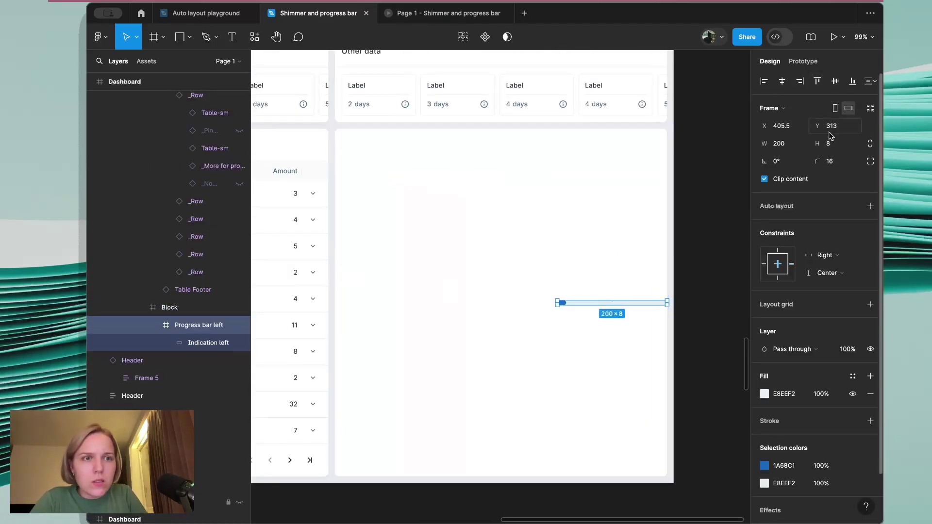
left_click(782, 81)
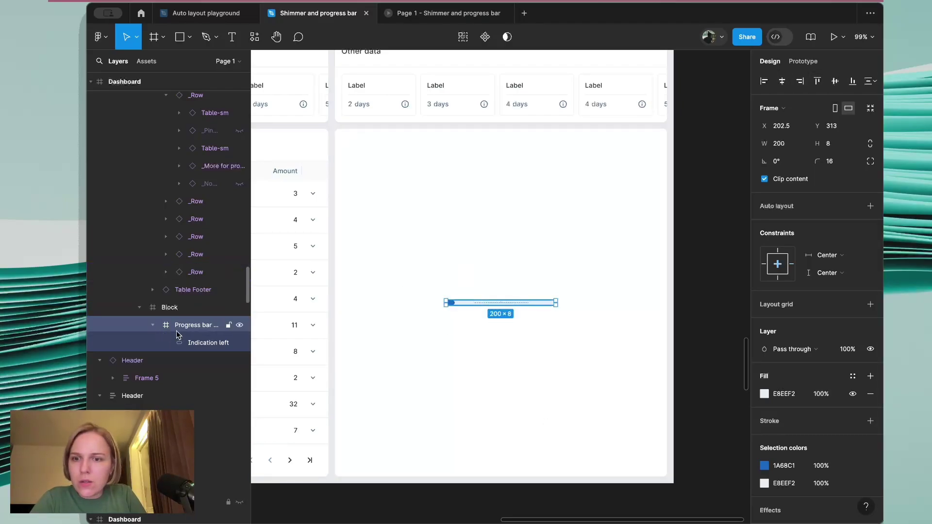
- Rename the copy to Progress bar right and its pill to Indication right
double_click(219, 326)
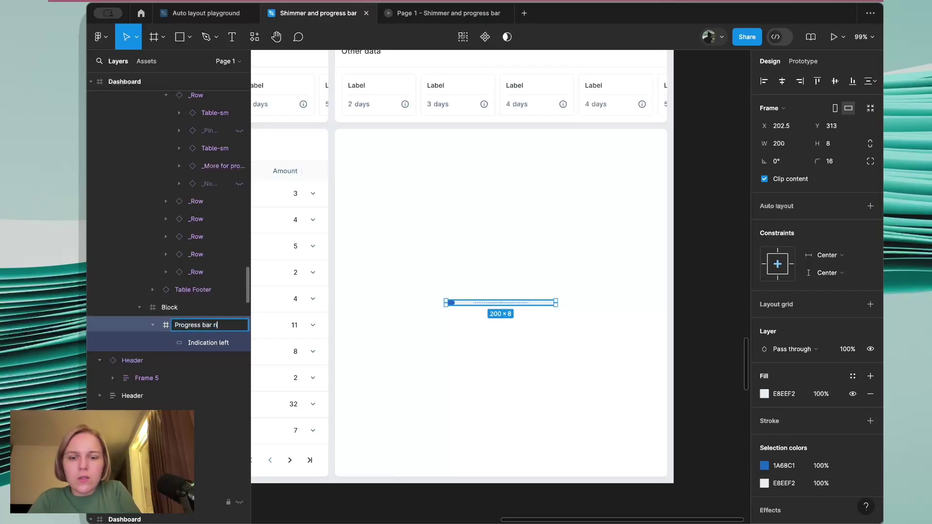
type("right")
double_click(219, 343)
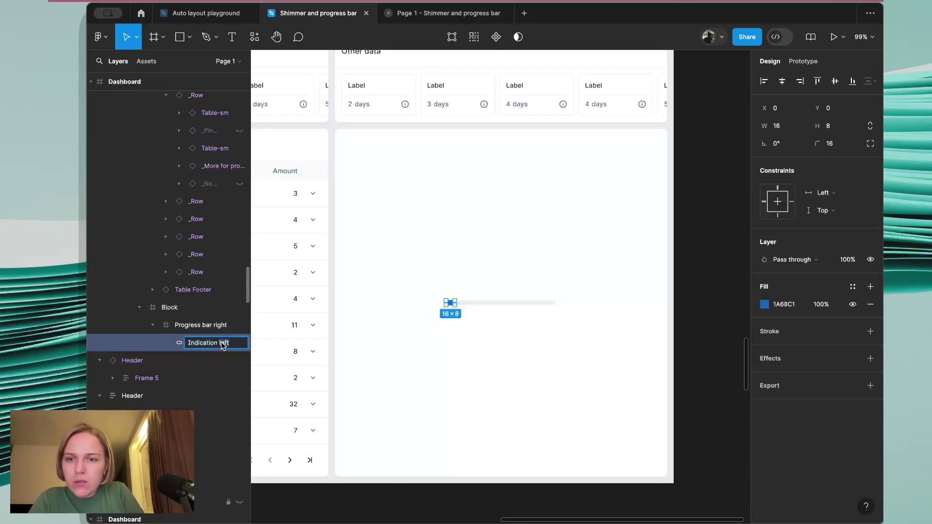
type("right")
key("Return")
scroll(545, 256, "down", 10)
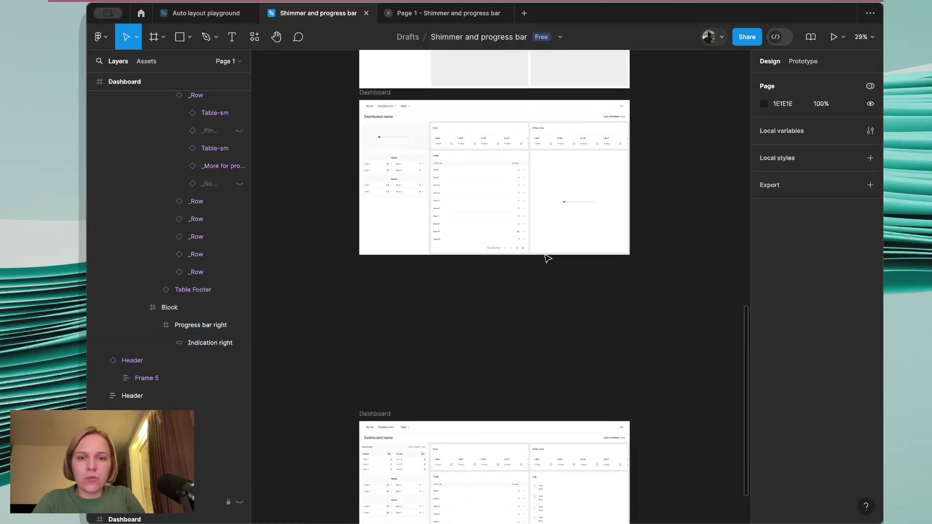
- Duplicate the partial dashboard frame below the original
left_click(369, 422)
left_click_drag(370, 422, 365, 472)
left_click(374, 92)
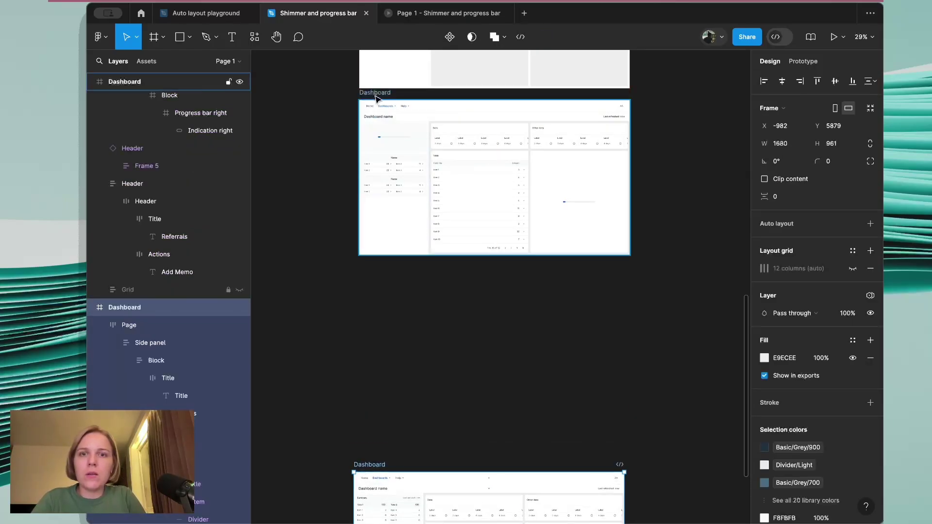
left_click_drag(375, 92, 377, 261)
key("Escape")
scroll(379, 286, "up", 10)
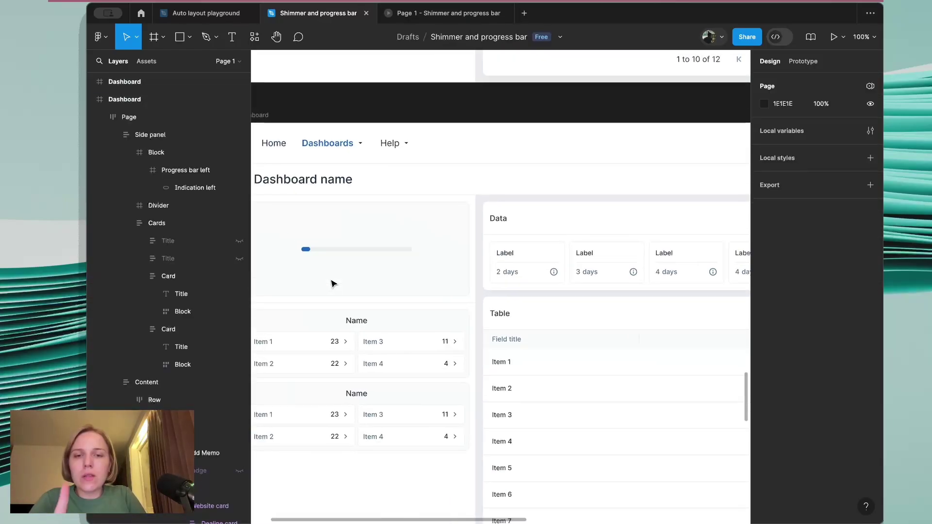
- Stretch the left and right Indication pills in the copy to the full 200 px track width
left_click(382, 261)
double_click(380, 262)
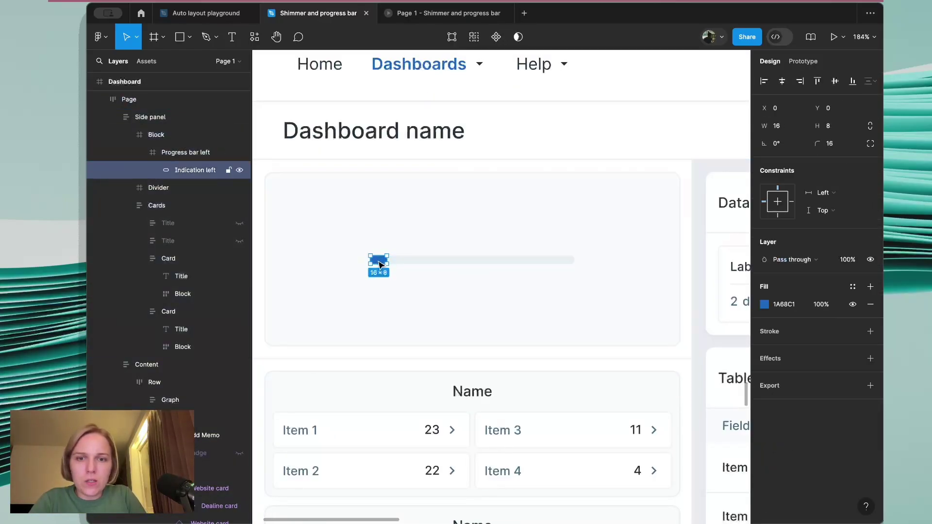
left_click_drag(389, 259, 576, 261)
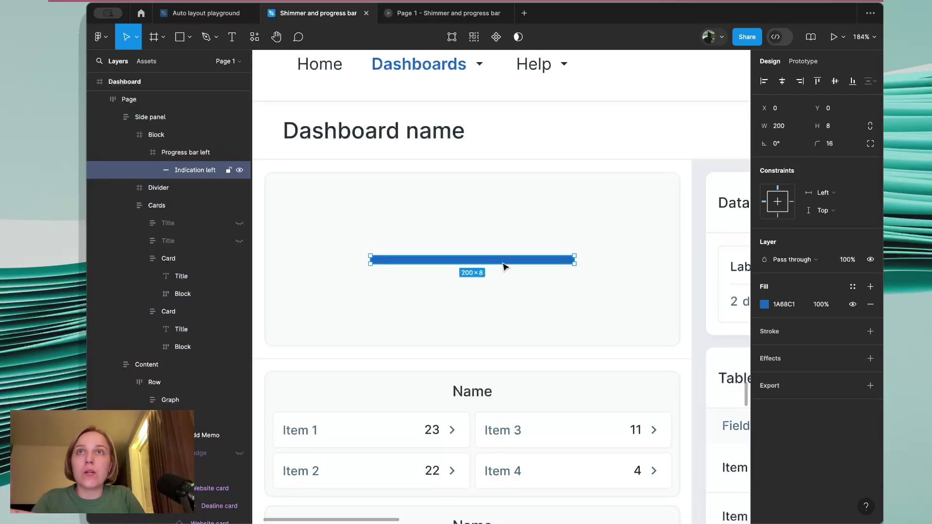
scroll(505, 266, "down", 3)
scroll(503, 266, "down", 10)
scroll(507, 257, "right", 5)
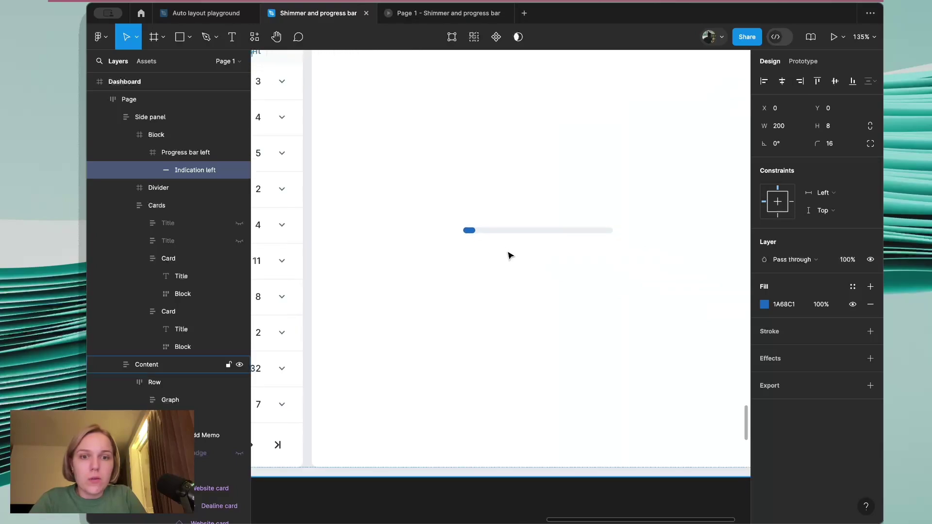
left_click(469, 233)
left_click(472, 234)
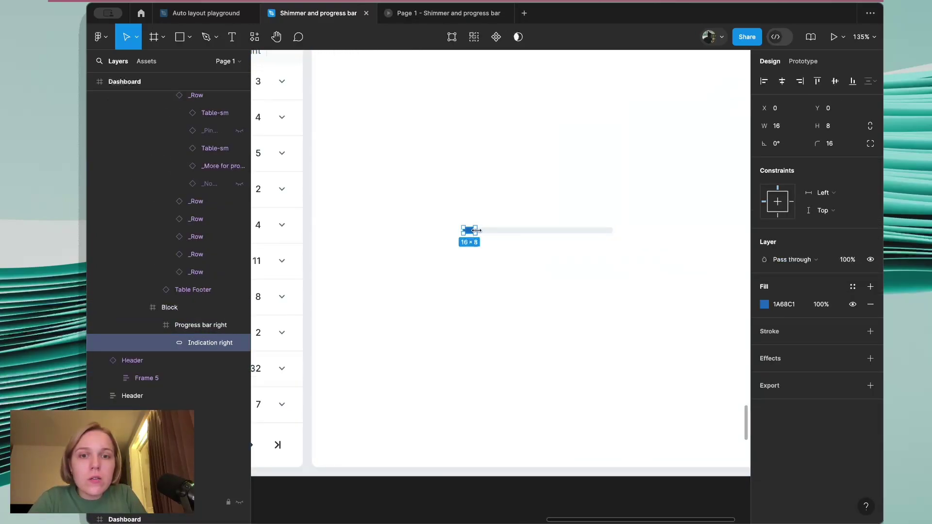
left_click_drag(476, 231, 613, 230)
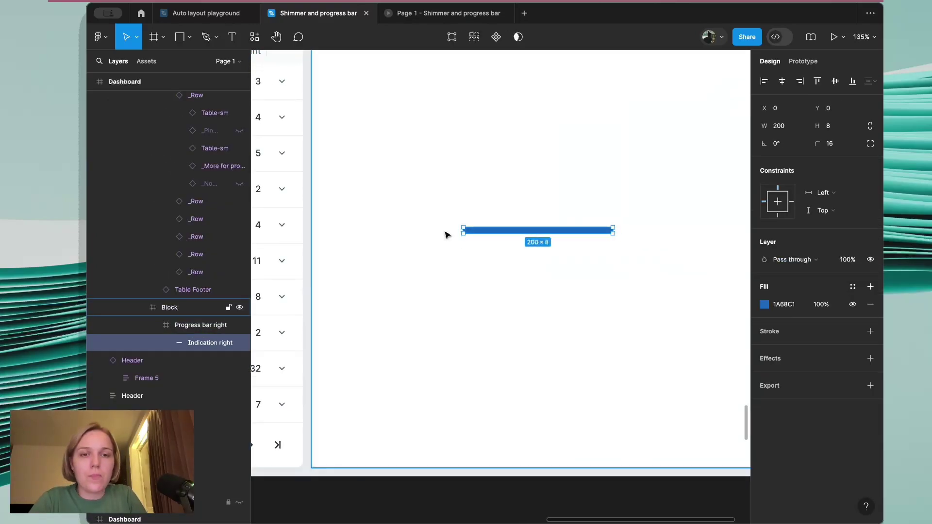
scroll(446, 235, "down", 5)
scroll(426, 185, "up", 3)
scroll(426, 185, "left", 3)
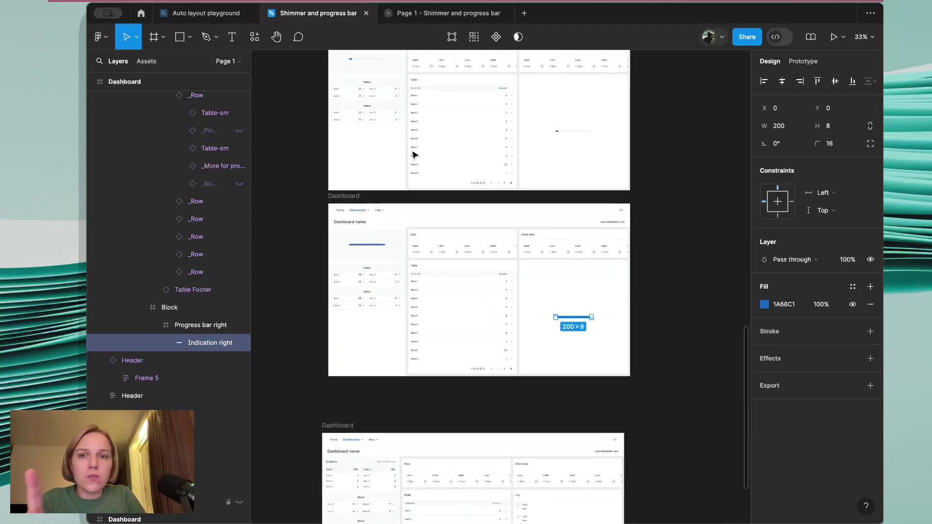
scroll(422, 142, "up", 2)
scroll(423, 142, "right", 1)
- Connect the partial dashboard to the filled-bar copy, triggered After delay 100ms
left_click(803, 61)
left_click(672, 156)
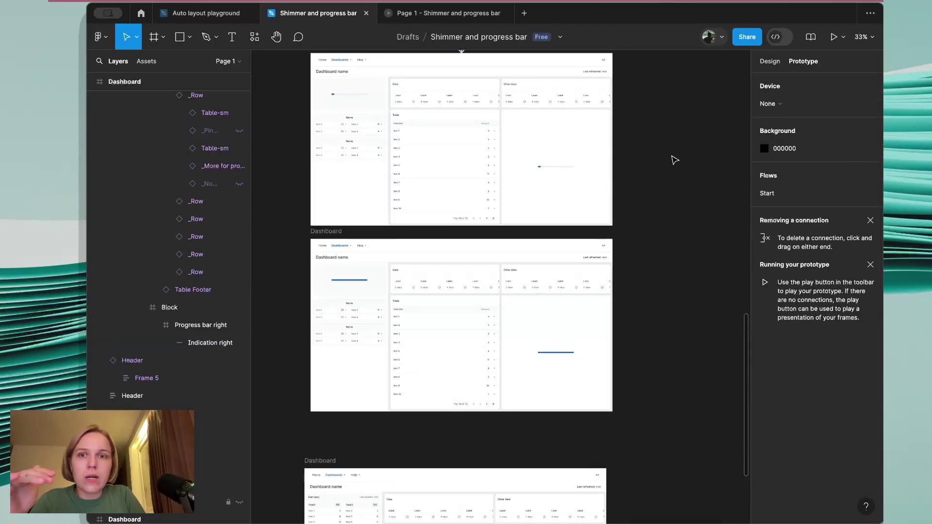
scroll(599, 201, "up", 1)
scroll(599, 202, "left", 1)
left_click(358, 73)
left_click_drag(630, 166, 481, 298)
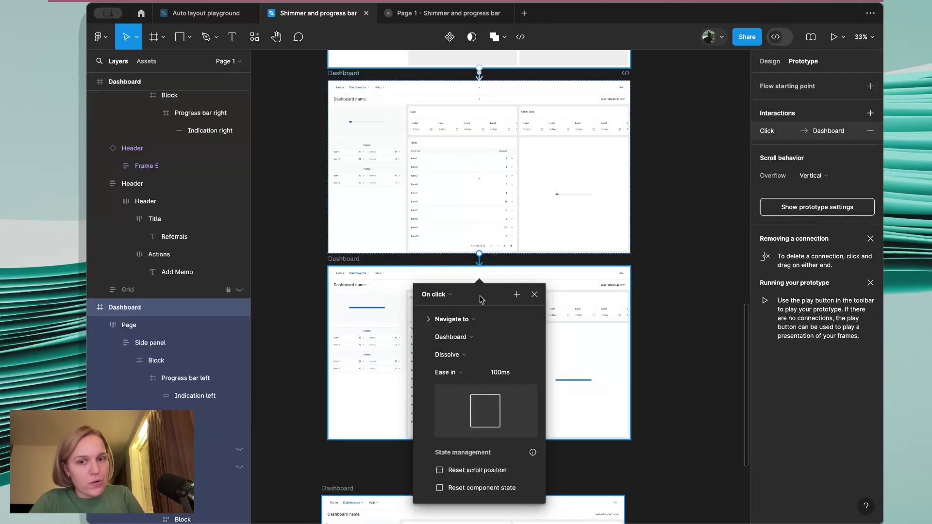
left_click(450, 296)
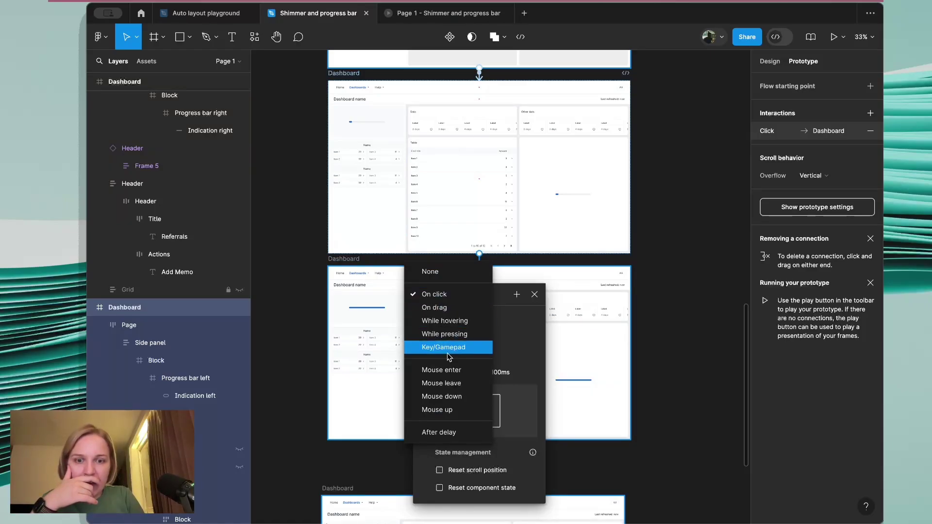
left_click(439, 431)
left_click(434, 313)
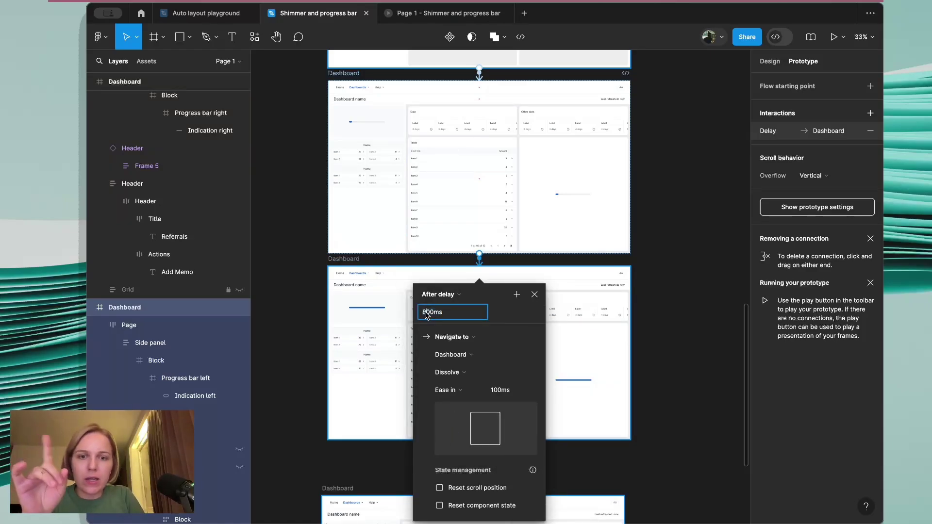
type("1")
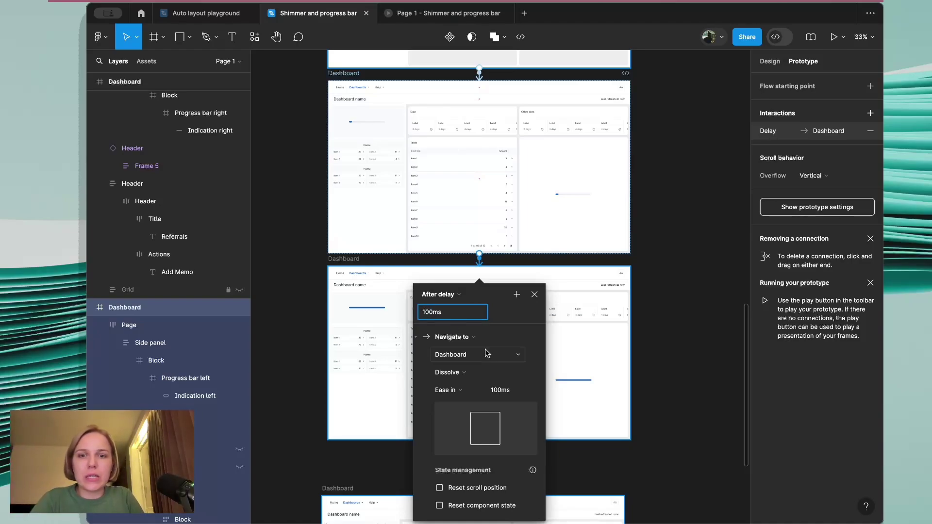
scroll(485, 350, "down", 1)
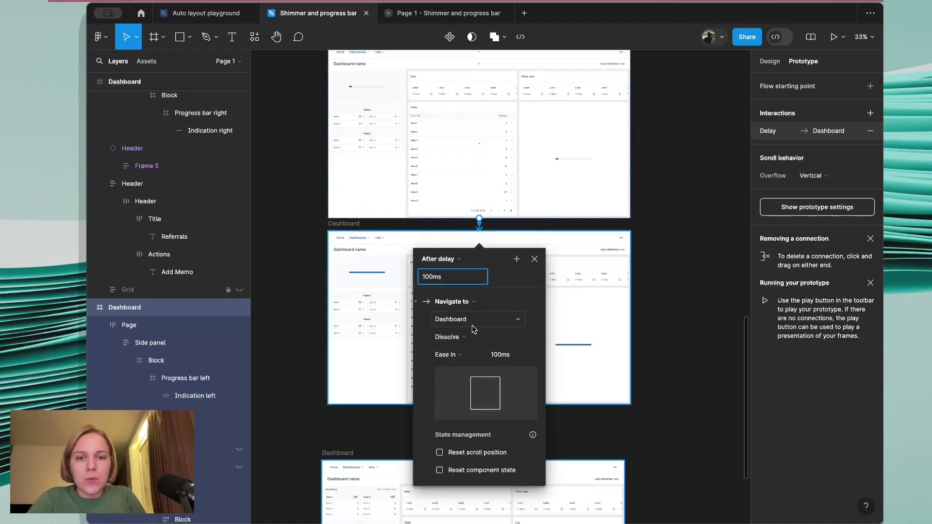
- Set that connection's animation to Smart animate with a 10000ms duration
left_click(456, 336)
left_click(466, 350)
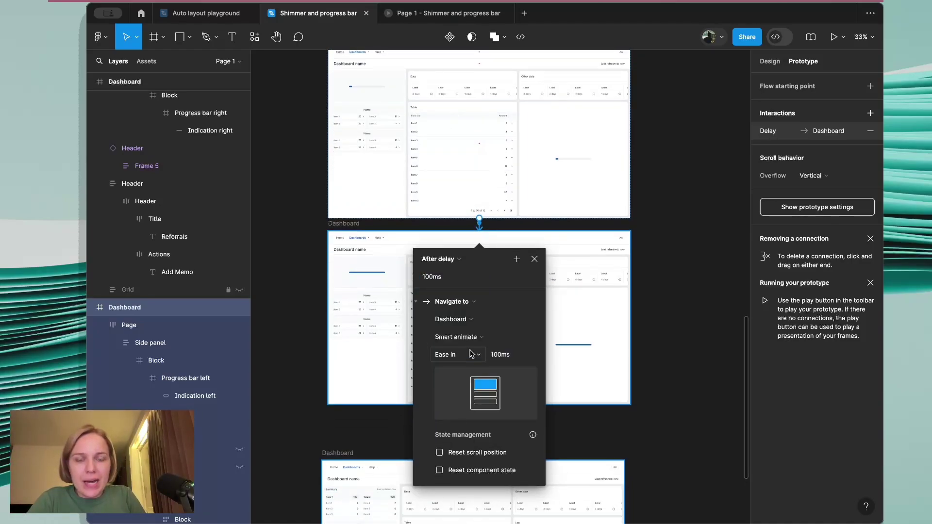
left_click(513, 356)
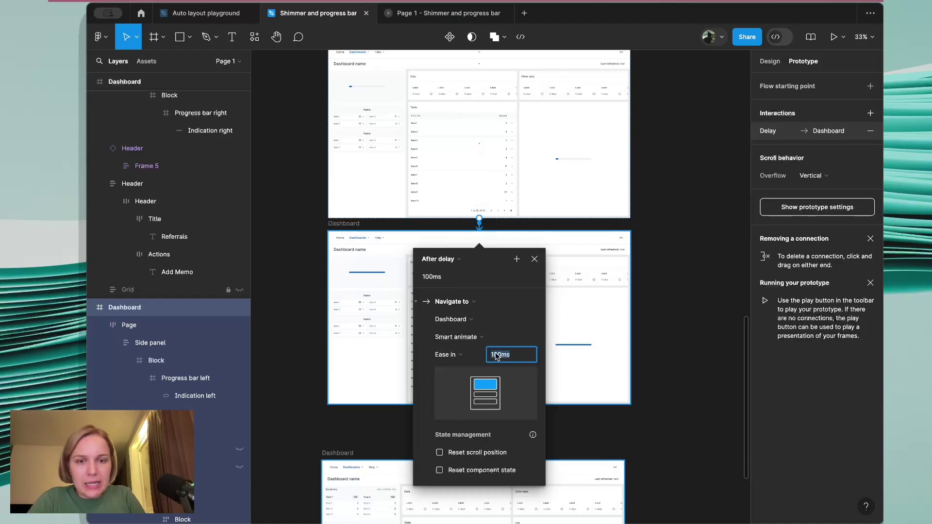
type("00")
left_click(679, 372)
left_click(480, 224)
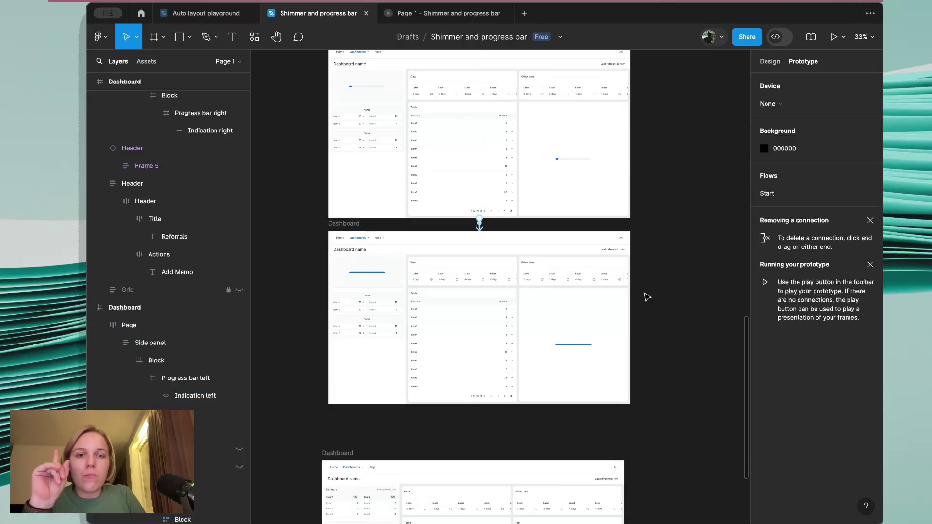
scroll(647, 297, "down", 3)
scroll(552, 296, "up", 1)
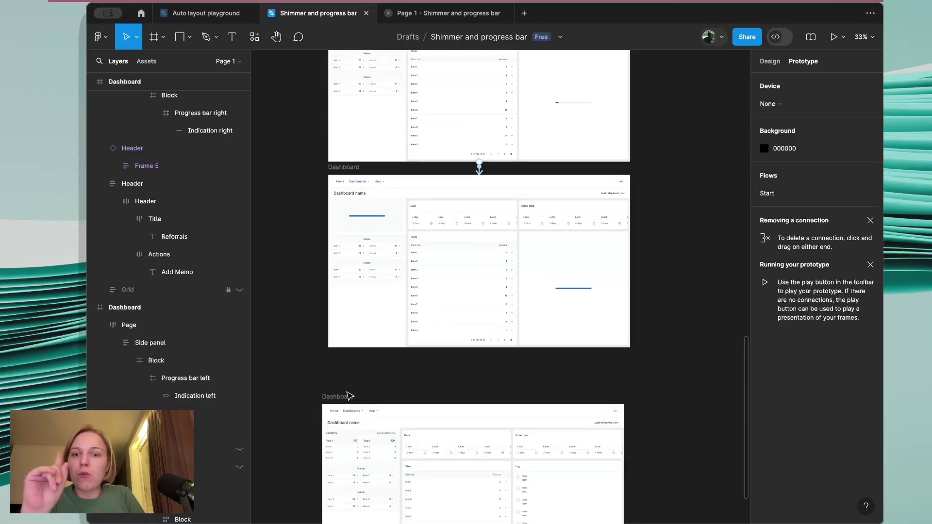
left_click_drag(348, 397, 348, 354)
scroll(416, 339, "down", 2)
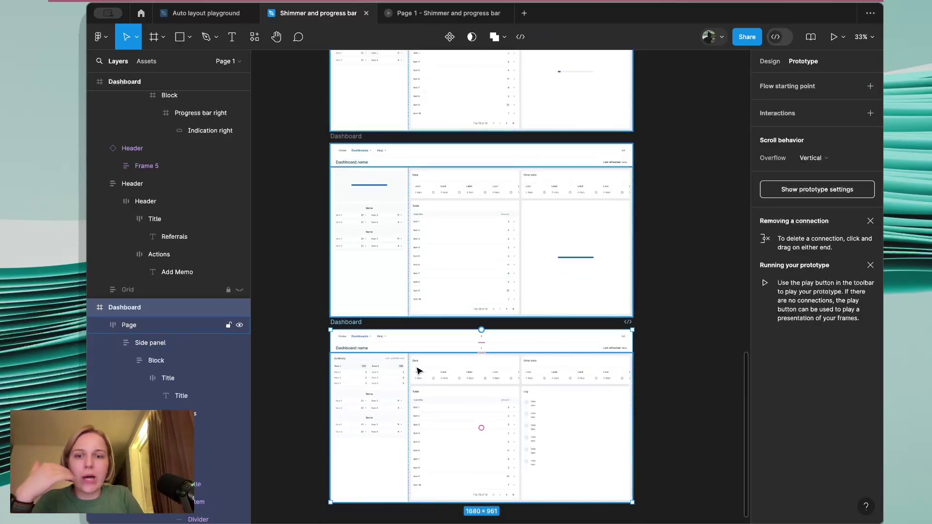
- Link the filled-bar copy to the full dashboard with After delay 100ms and Dissolve
left_click_drag(481, 427, 480, 243)
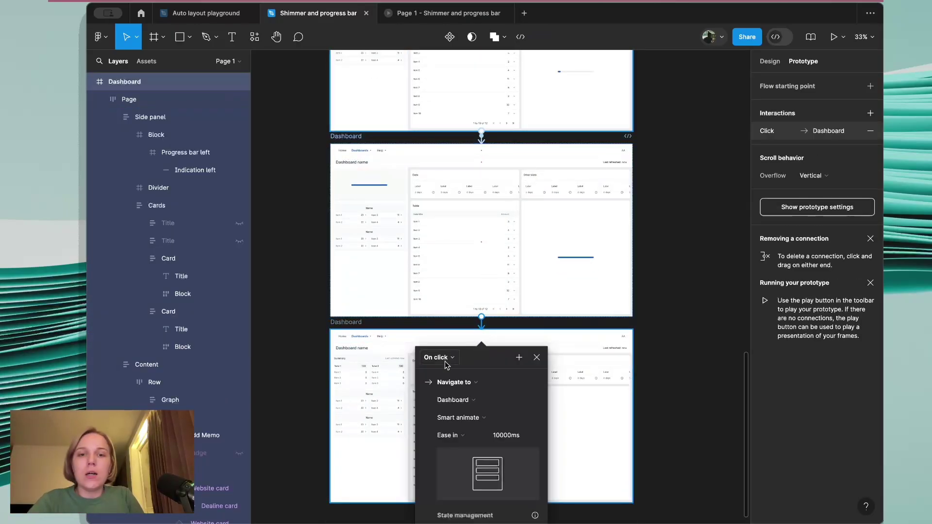
left_click(439, 363)
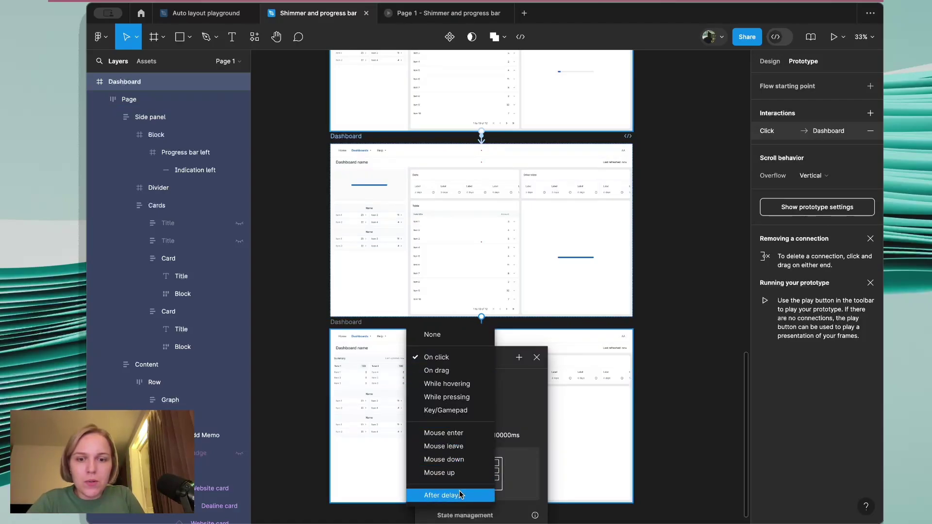
left_click(443, 493)
left_click(445, 378)
left_click(428, 375)
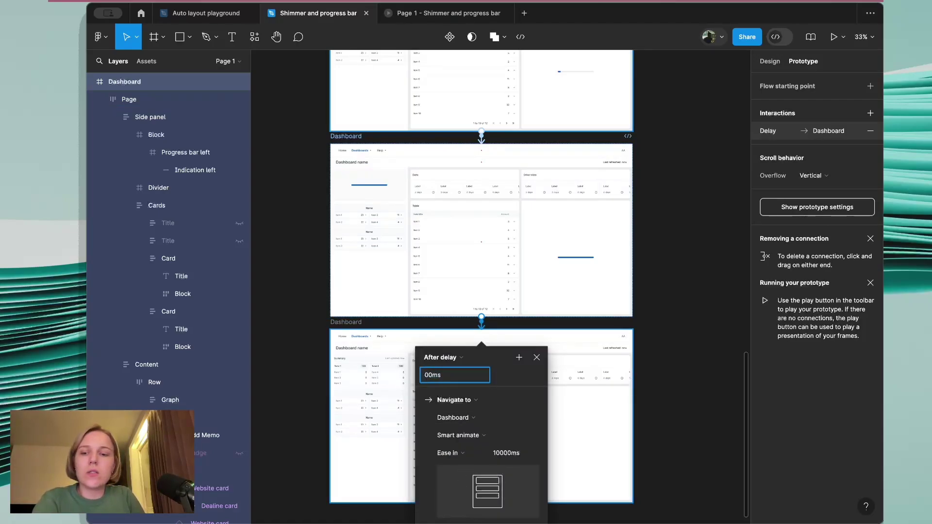
key("BackSpace")
type("1")
left_click(505, 454)
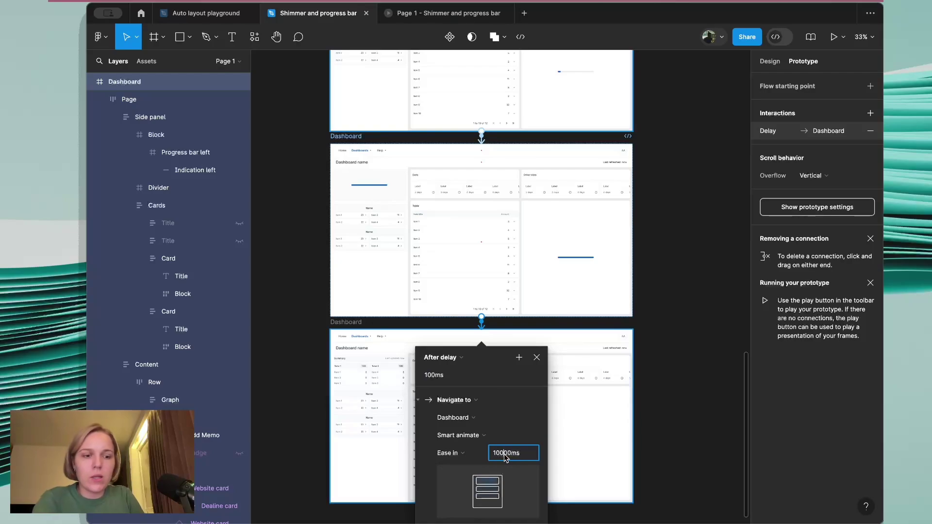
left_click(467, 436)
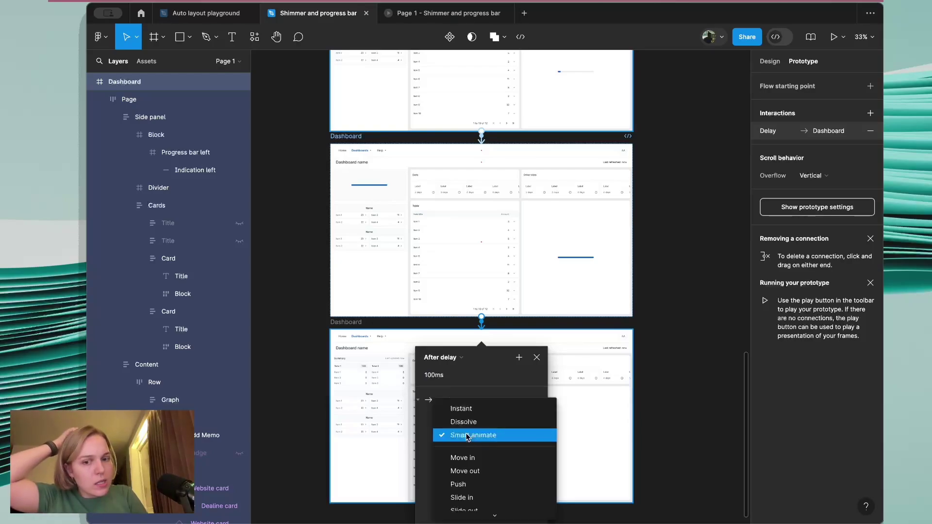
left_click(464, 421)
left_click(697, 374)
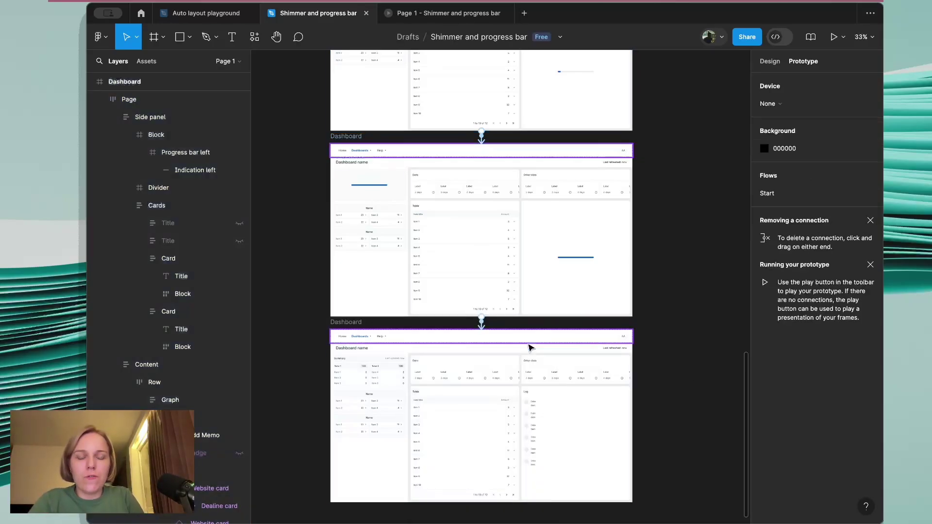
- Present the prototype to watch the blue bars fill and the full dashboard appear
scroll(562, 272, "up", 3)
key("super+alt+Return")
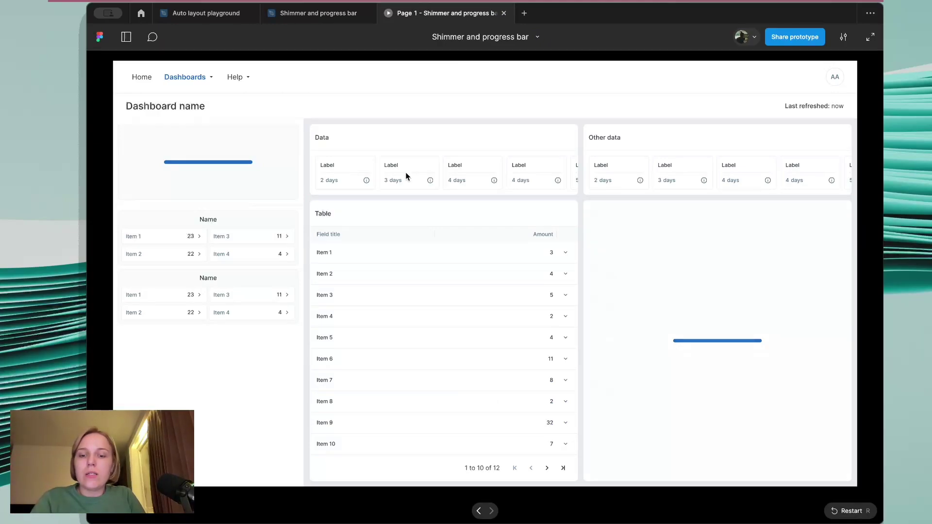